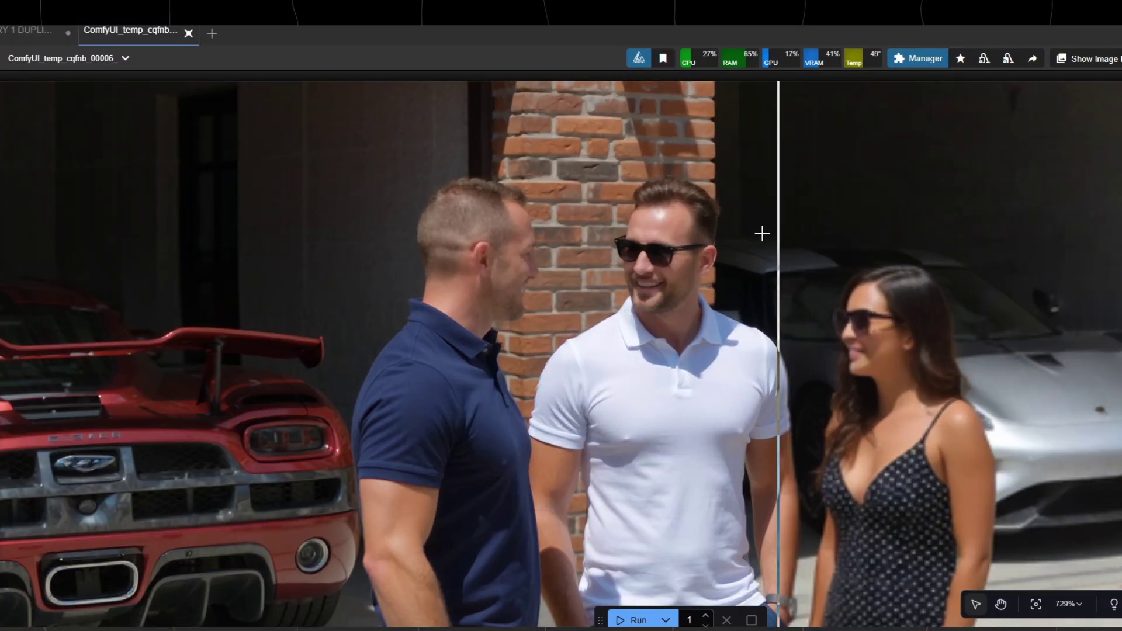
scroll(558, 243, up, 3)
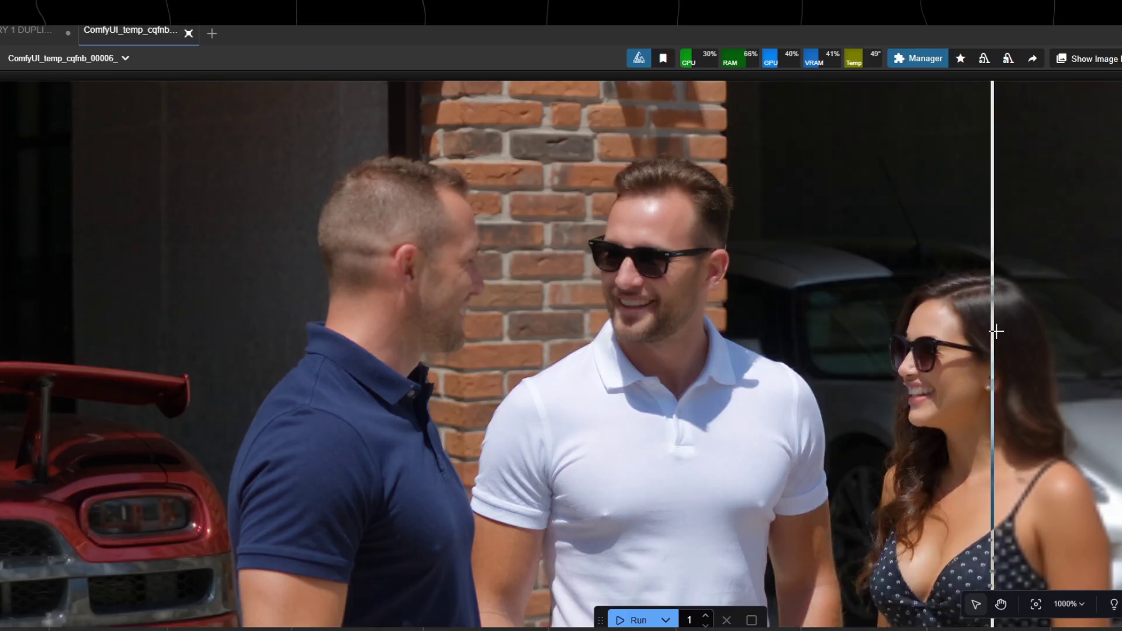
- Zoom into the upscaled comparison image, then fit the whole image back in view
scroll(999, 332, down, 4)
key(.)
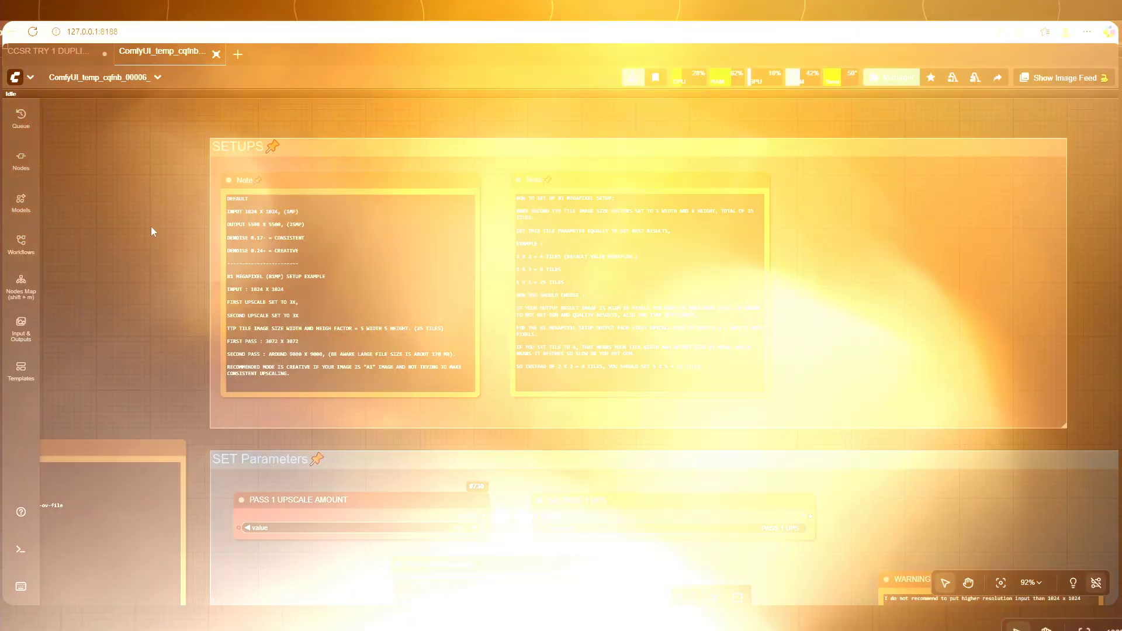
- Pan the canvas to bring the SET Parameters, PASS 2 and LOAD IMAGE groups into view
scroll(299, 322, up, 3)
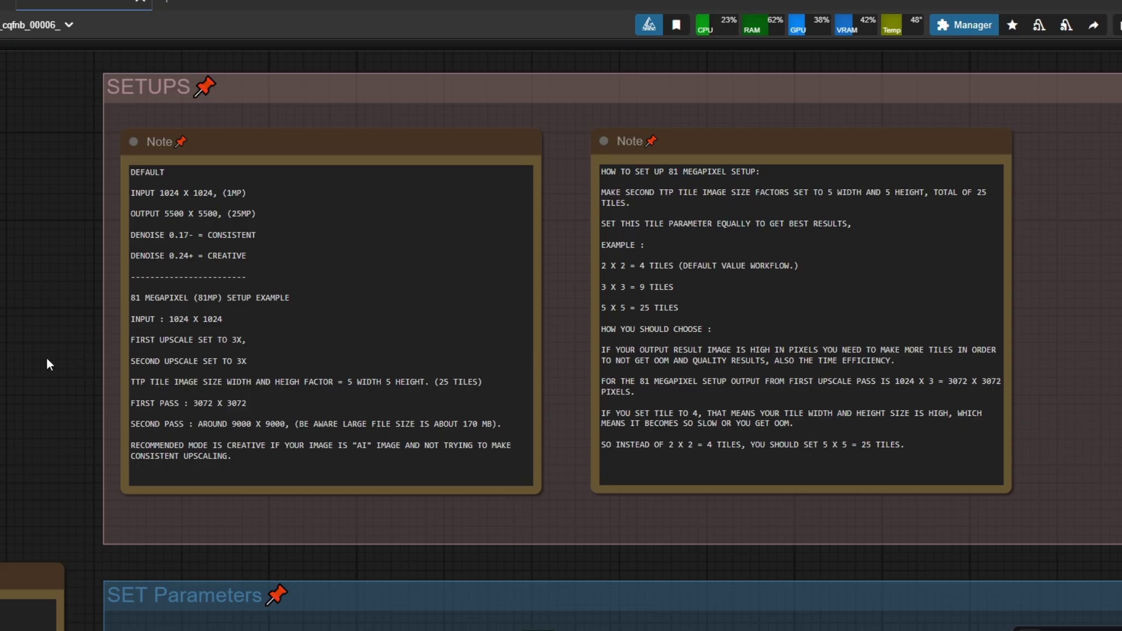
scroll(139, 350, down, 1)
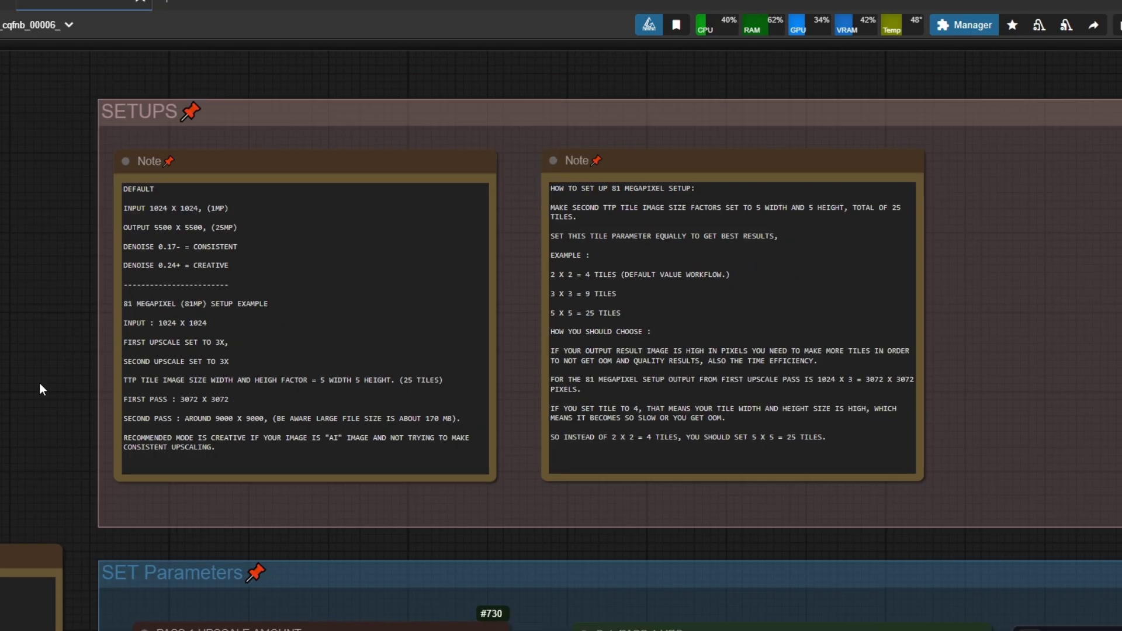
drag(134, 371, 154, 162)
drag(66, 128, 78, 58)
scroll(207, 415, down, 2)
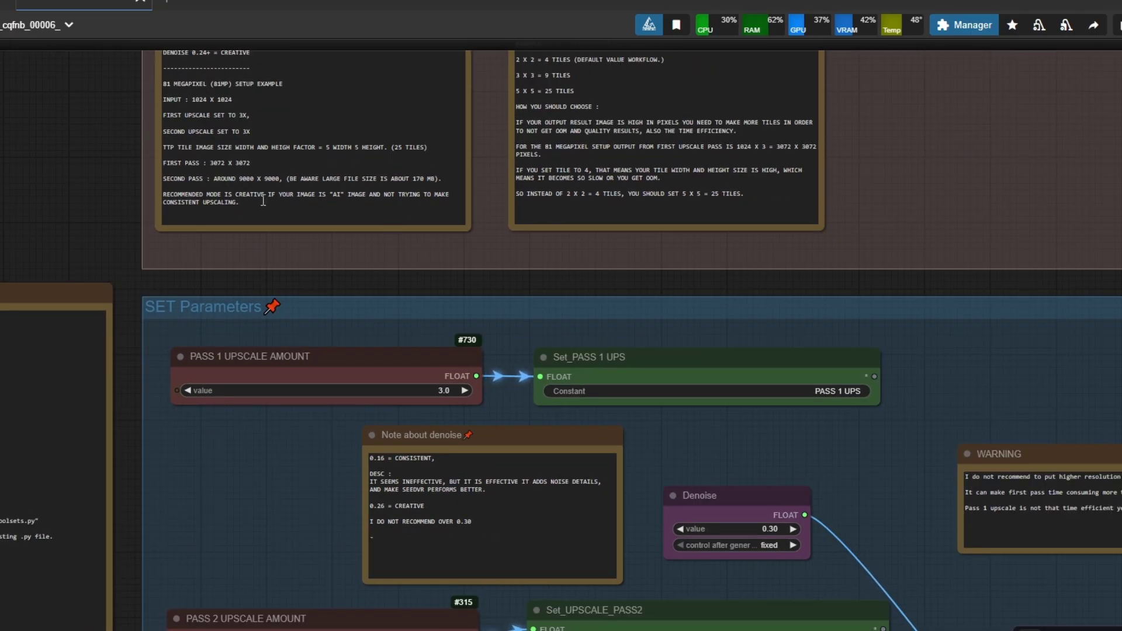
drag(280, 490, 263, 358)
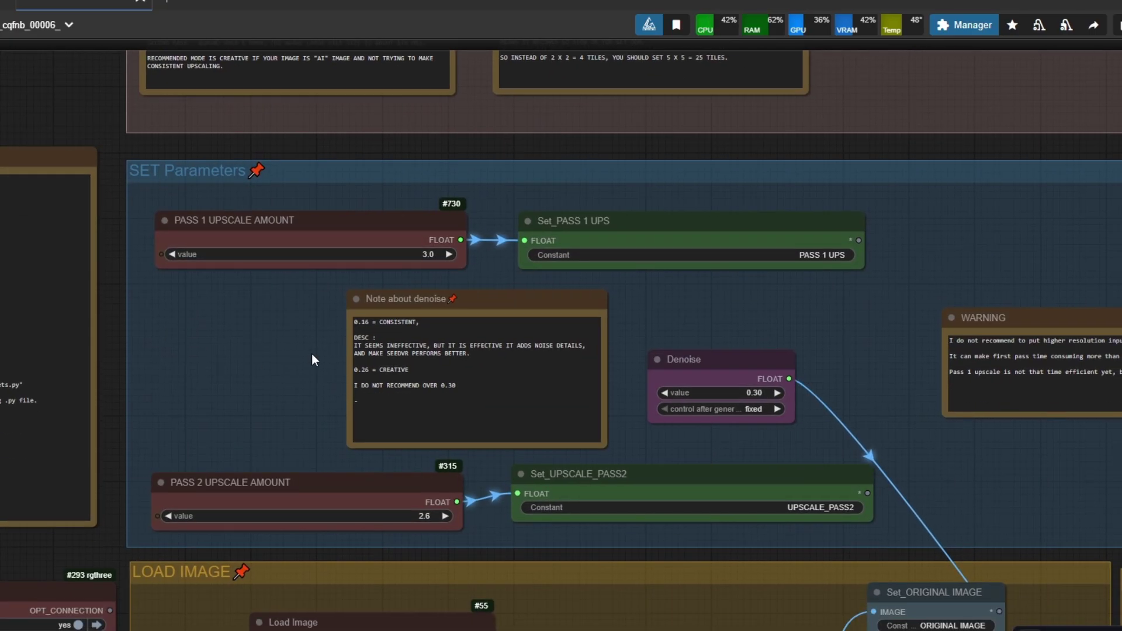
- Inspect the PASS 1 (3.0), PASS 2 (2.6) upscale amount and Denoise (0.30) nodes
click(211, 173)
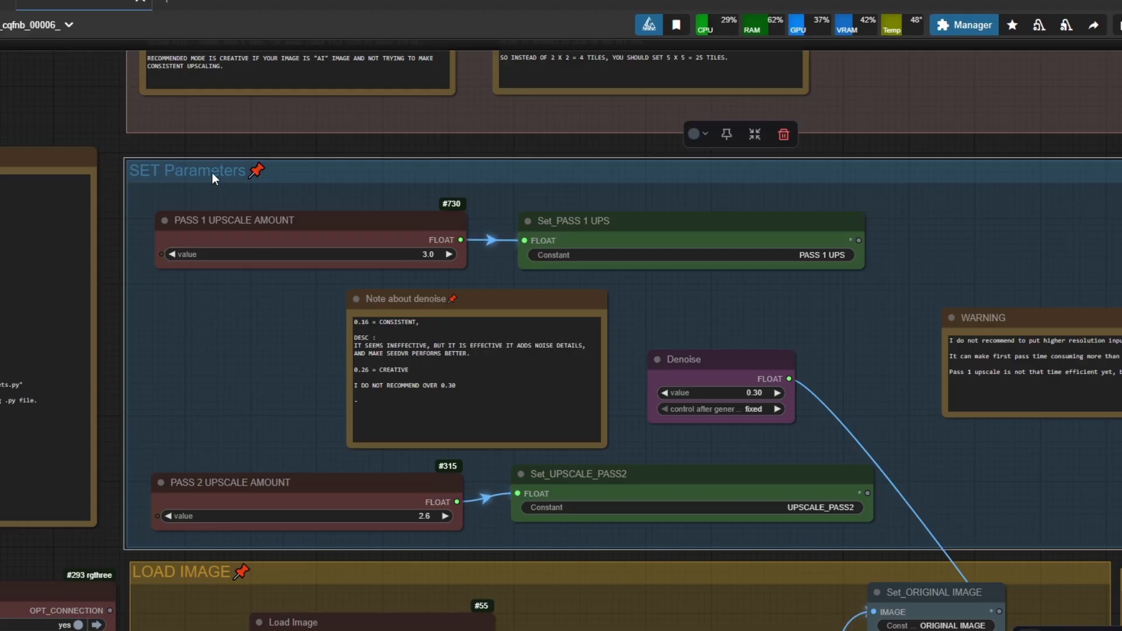
click(313, 145)
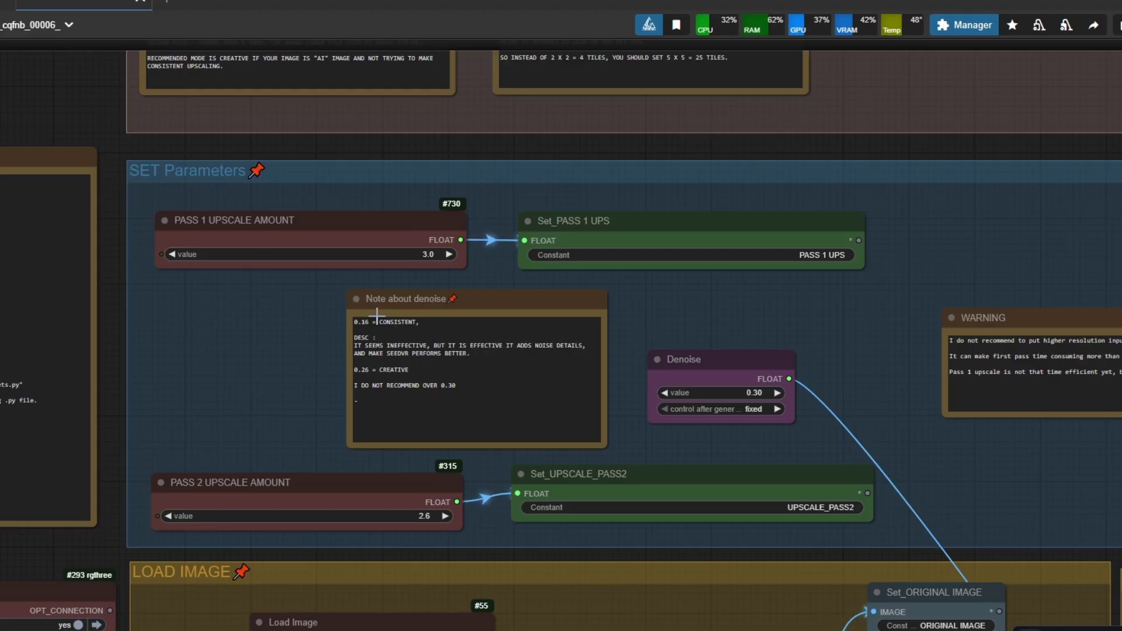
drag(331, 229, 324, 225)
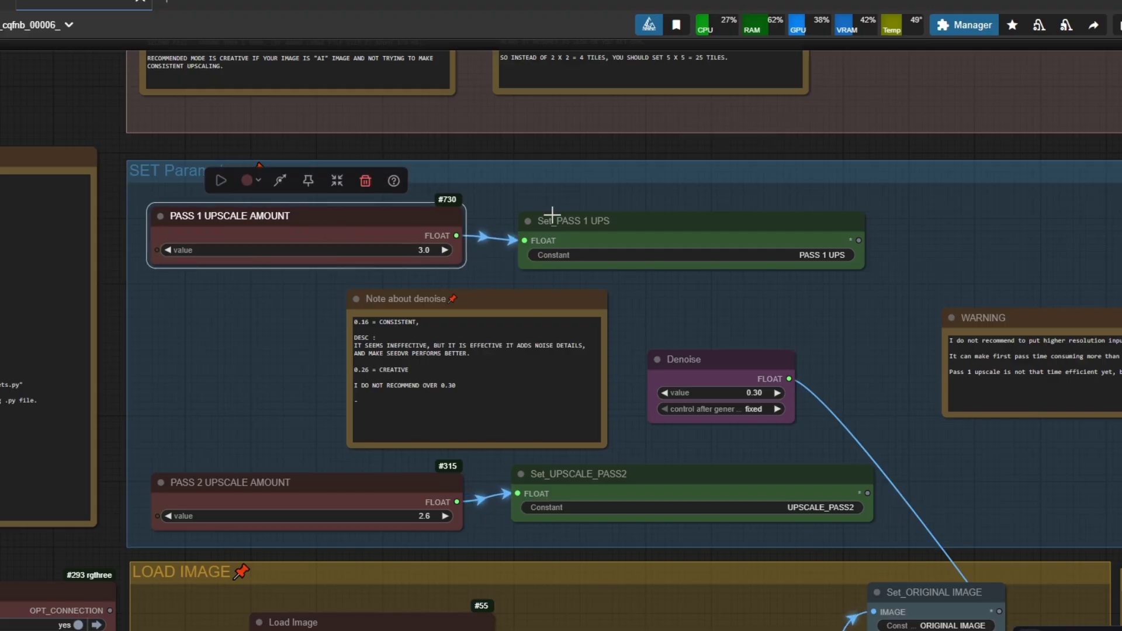
drag(552, 215, 555, 211)
drag(357, 481, 347, 472)
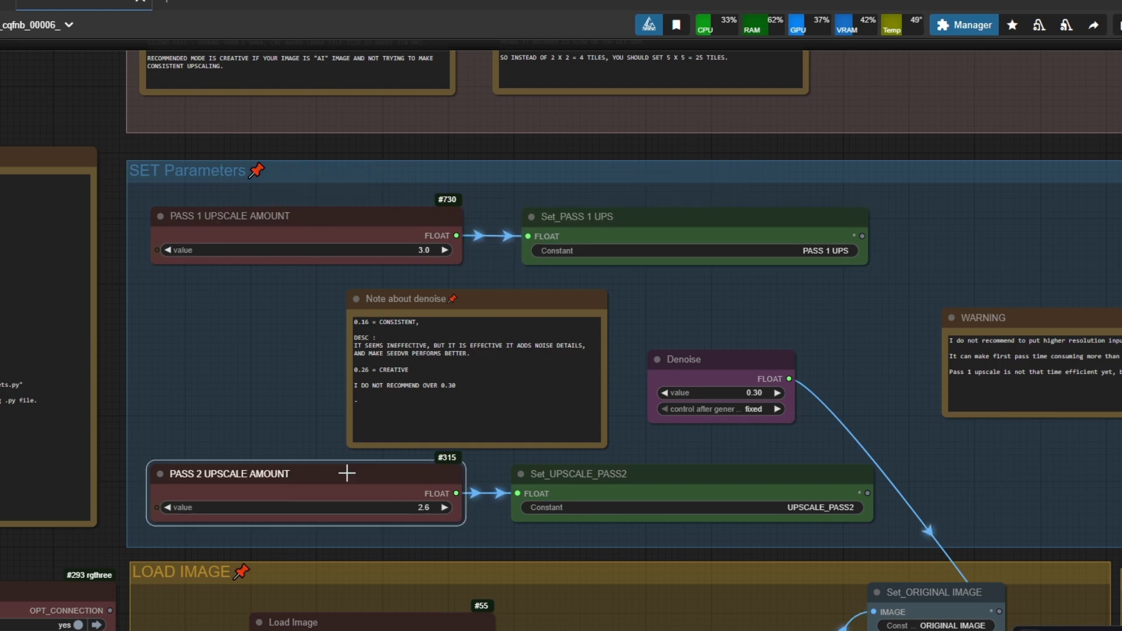
drag(568, 475, 575, 474)
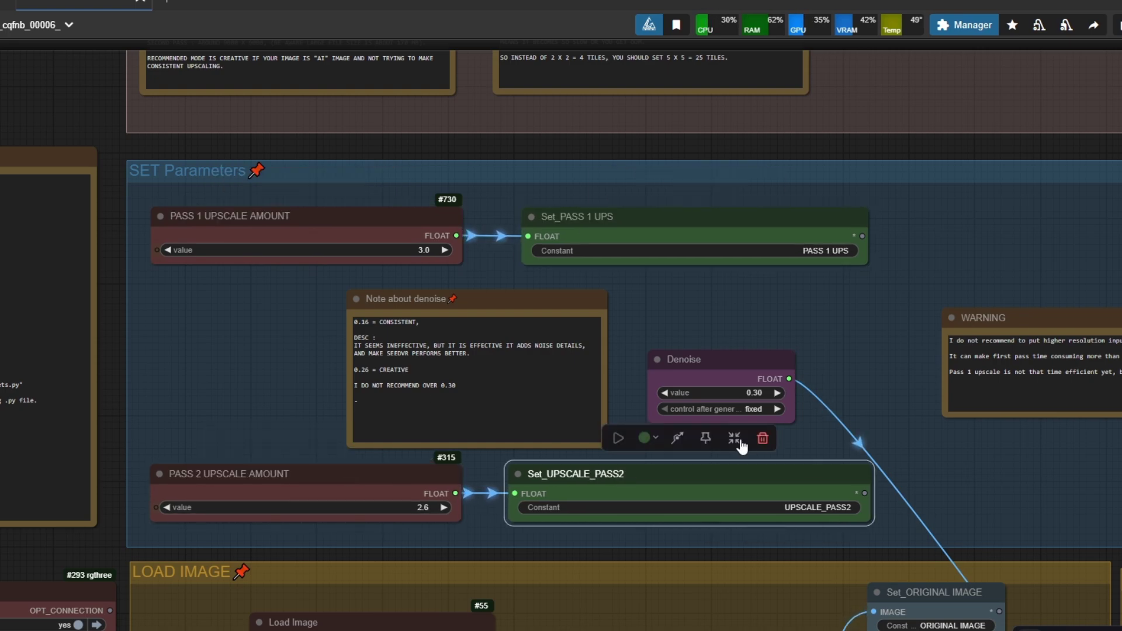
click(758, 360)
scroll(759, 385, down, 2)
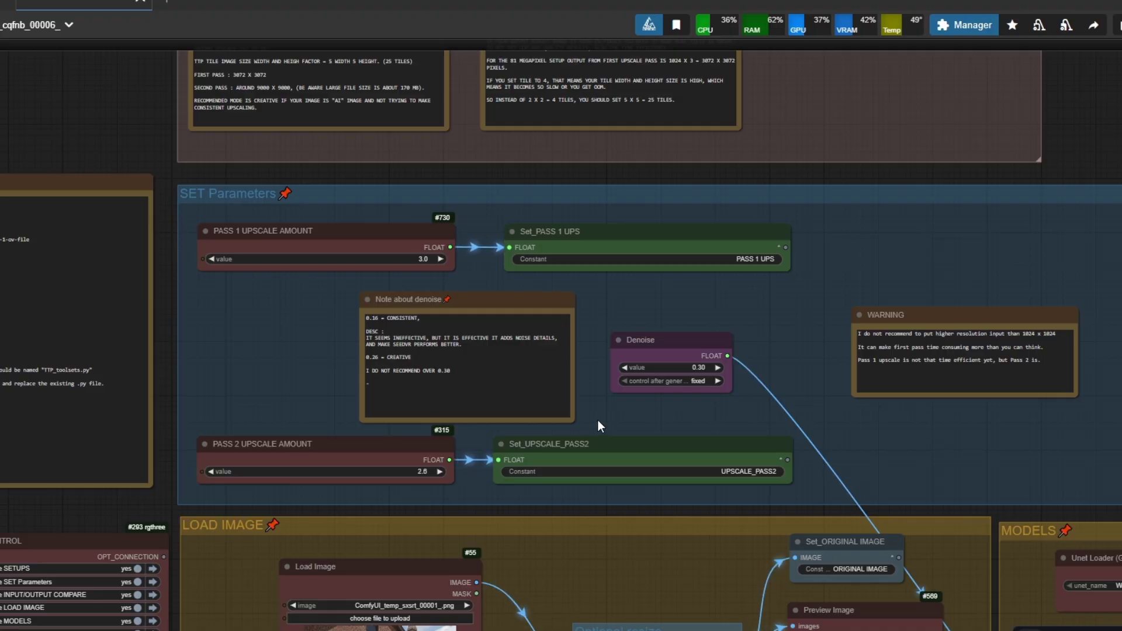
scroll(228, 261, up, 3)
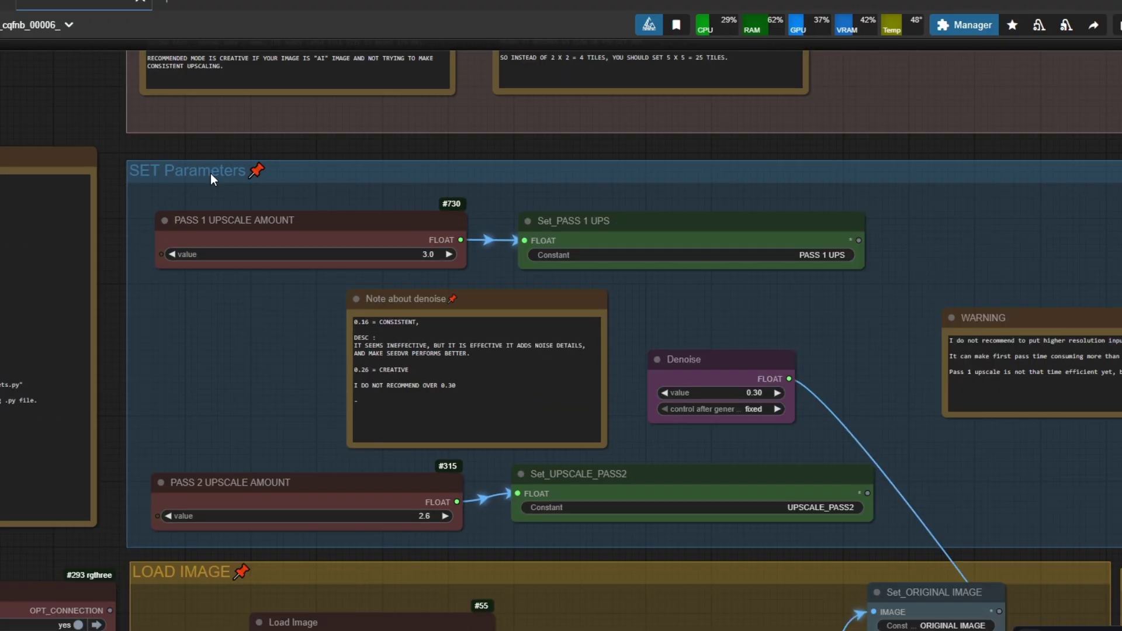
click(249, 172)
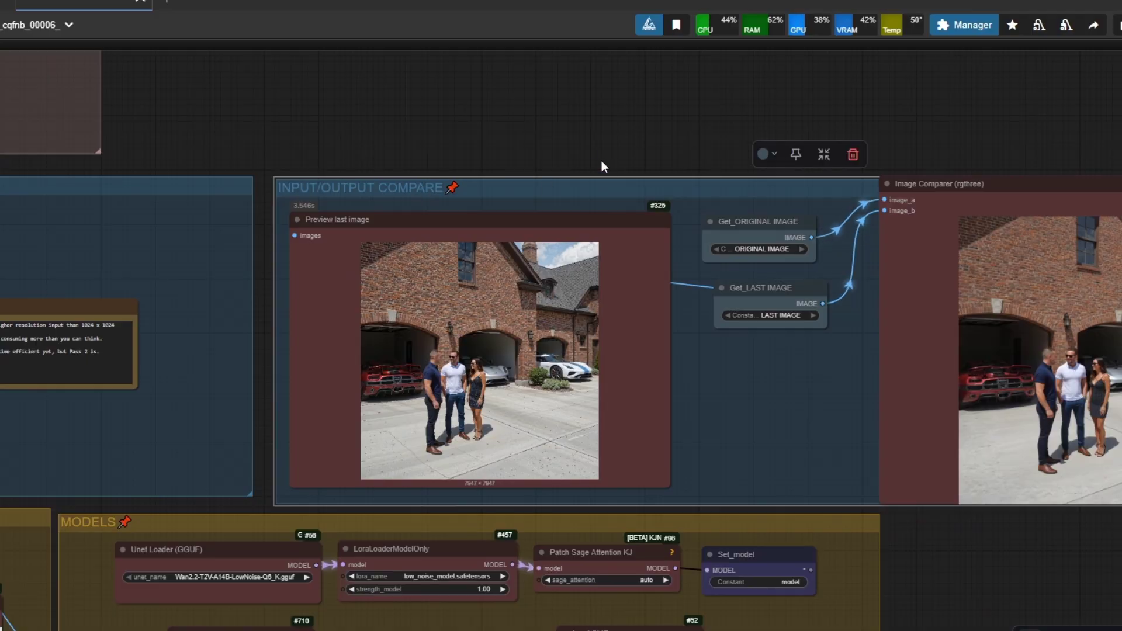
- Inspect the Preview last image, Image Comparer, Get_ORIGINAL IMAGE and Get_LAST IMAGE nodes
click(602, 161)
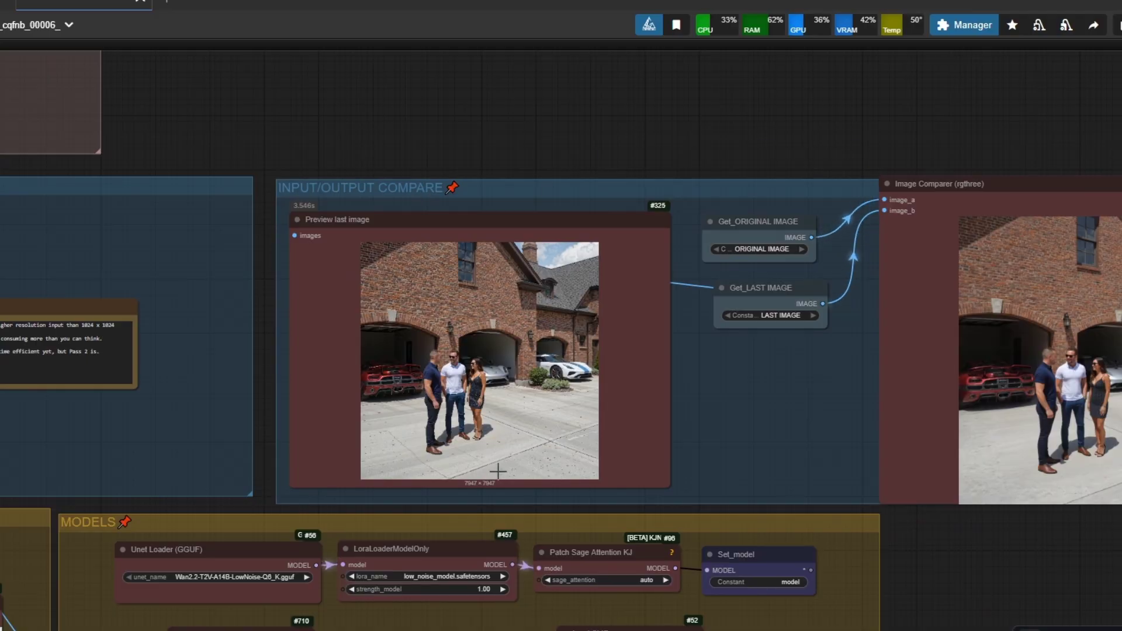
drag(503, 402, 506, 402)
click(479, 142)
drag(503, 134, 250, 148)
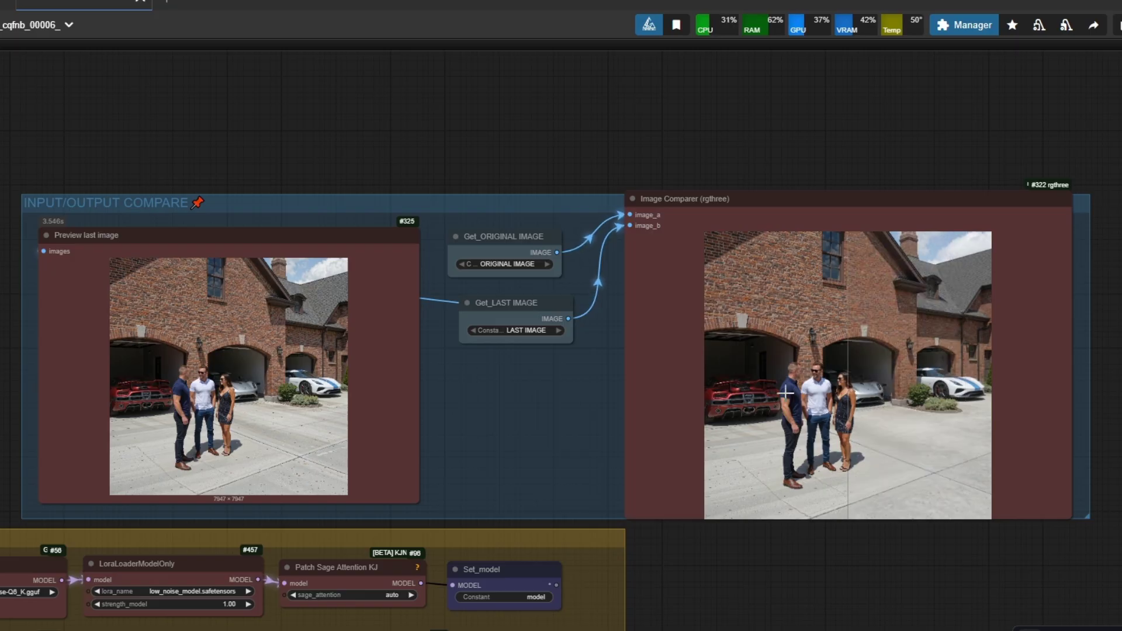
click(510, 246)
click(512, 306)
click(290, 140)
- Move over to the LOAD IMAGE group and select its Load Image node
drag(288, 139, 725, 69)
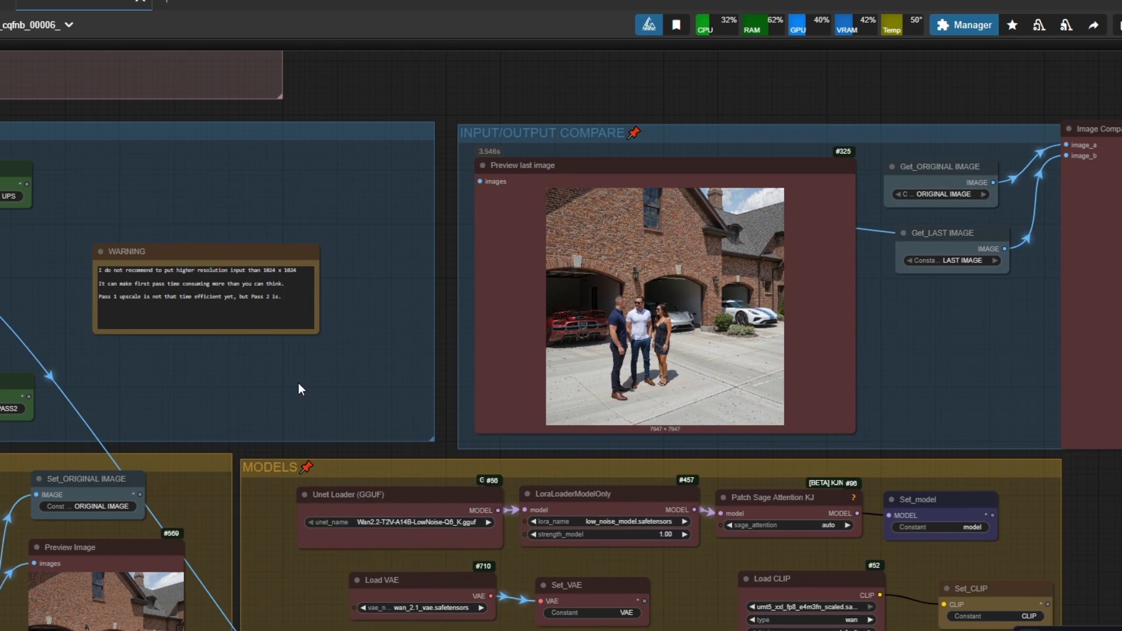
scroll(298, 389, left, 10)
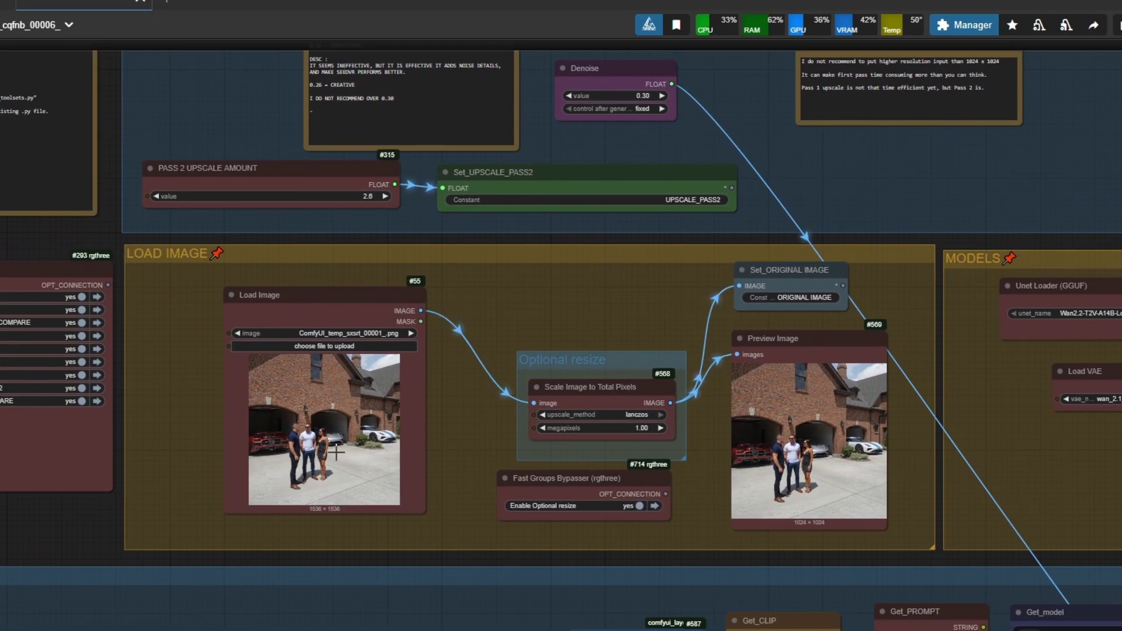
click(351, 462)
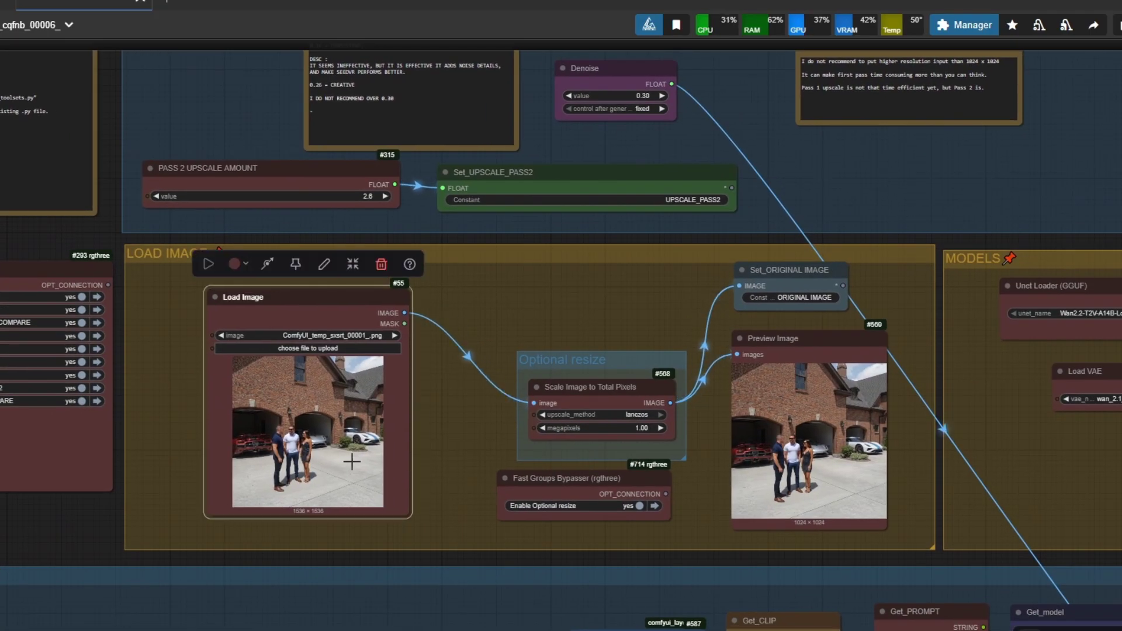
scroll(366, 461, up, 8)
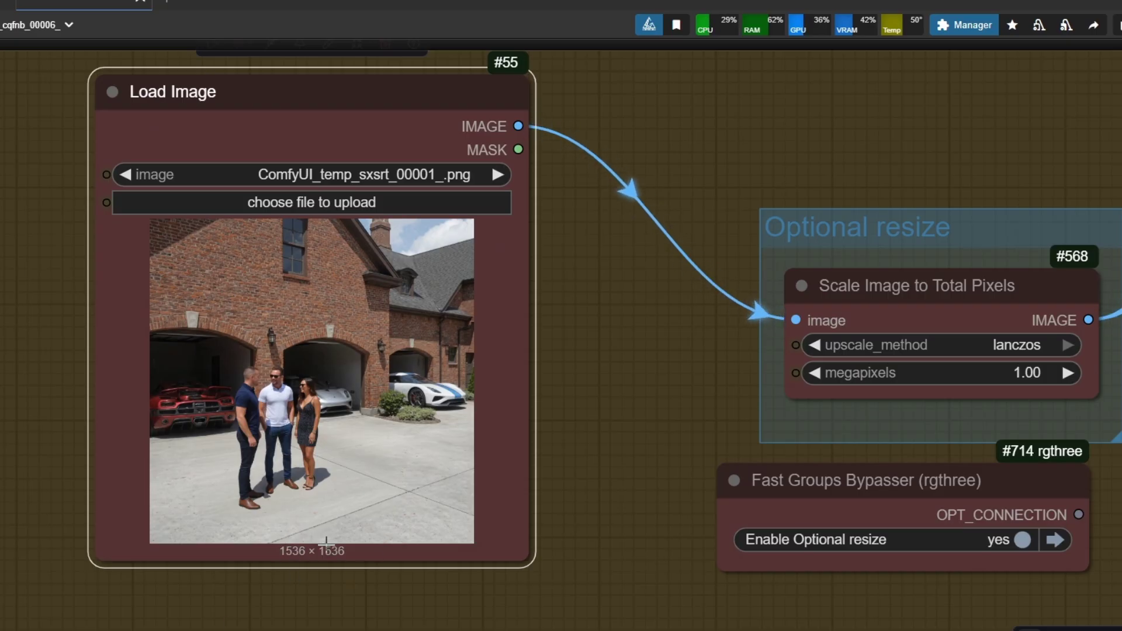
scroll(586, 464, right, 3)
- Switch the Optional resize step off, then back on
click(805, 532)
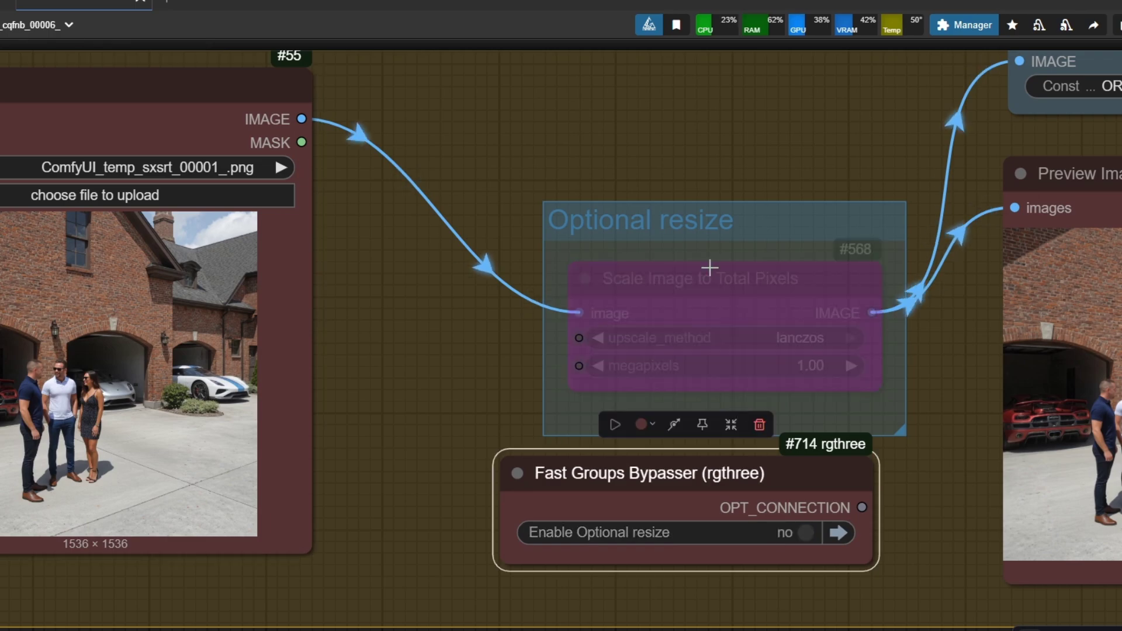
scroll(637, 227, down, 3)
click(830, 330)
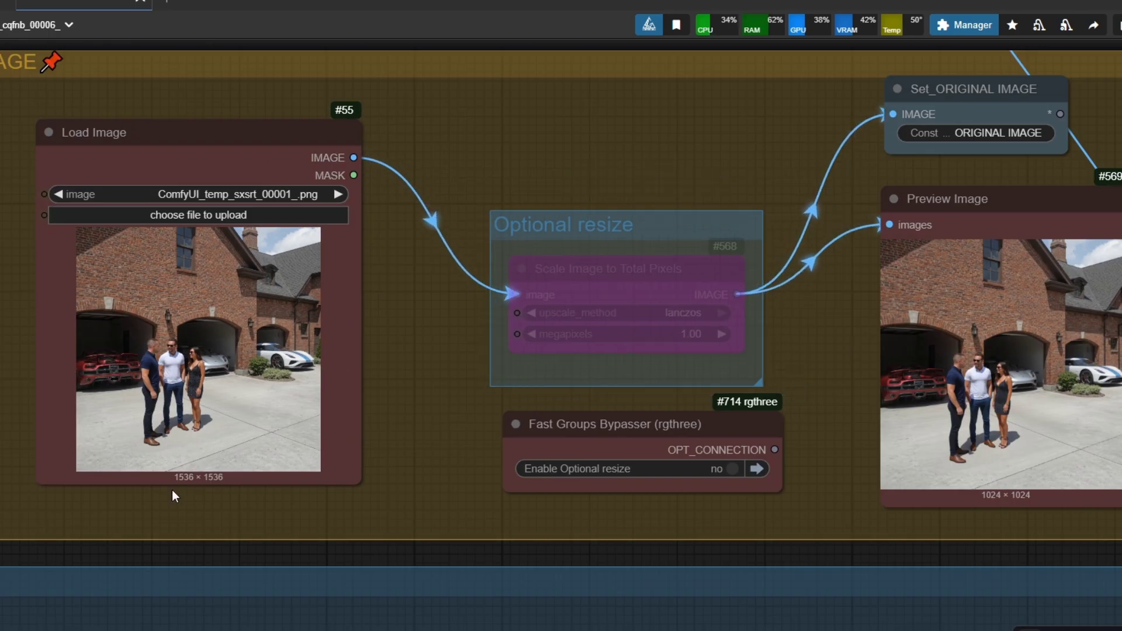
scroll(576, 493, up, 3)
scroll(586, 453, down, 2)
click(626, 461)
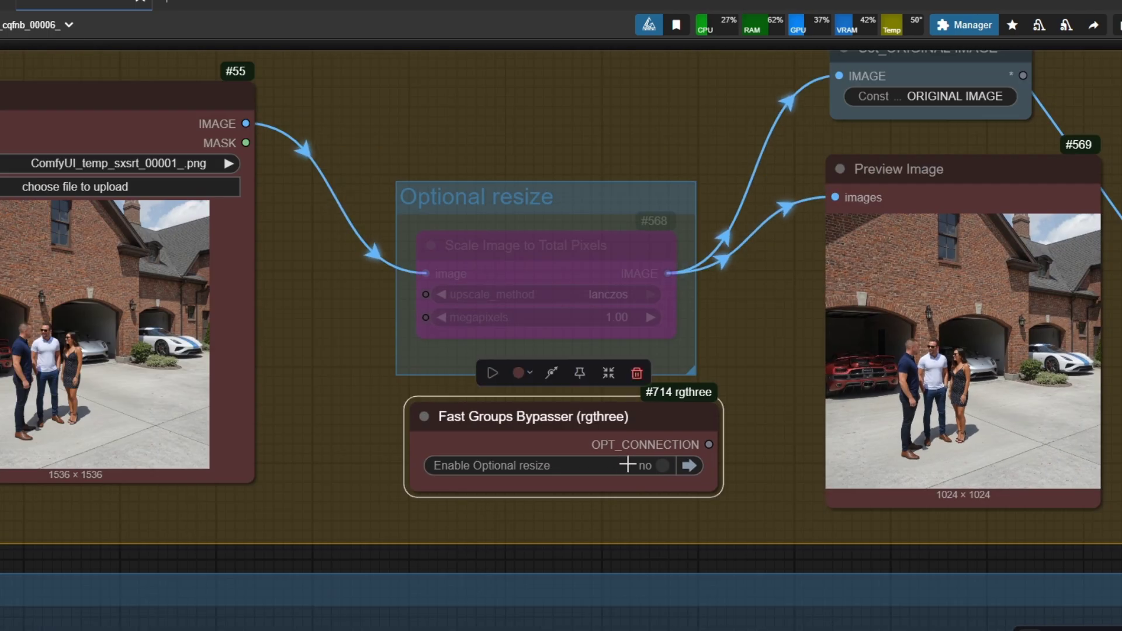
- Set megapixels to 1.00, then bypass the Optional resize step again
drag(600, 318, 619, 318)
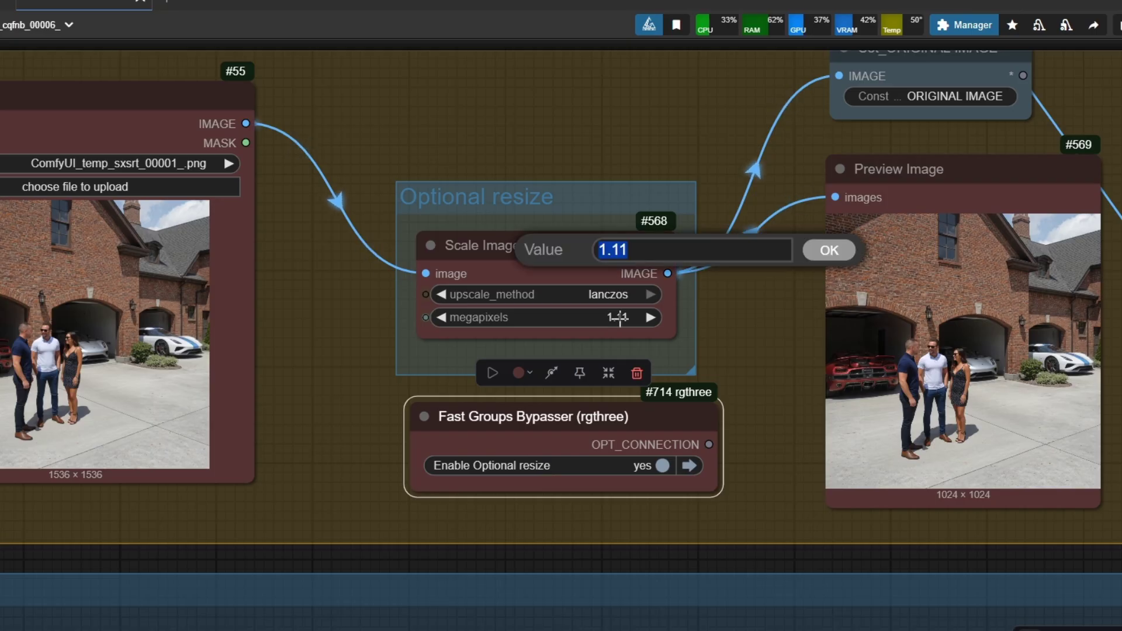
text(1)
key(Return)
click(645, 462)
click(766, 309)
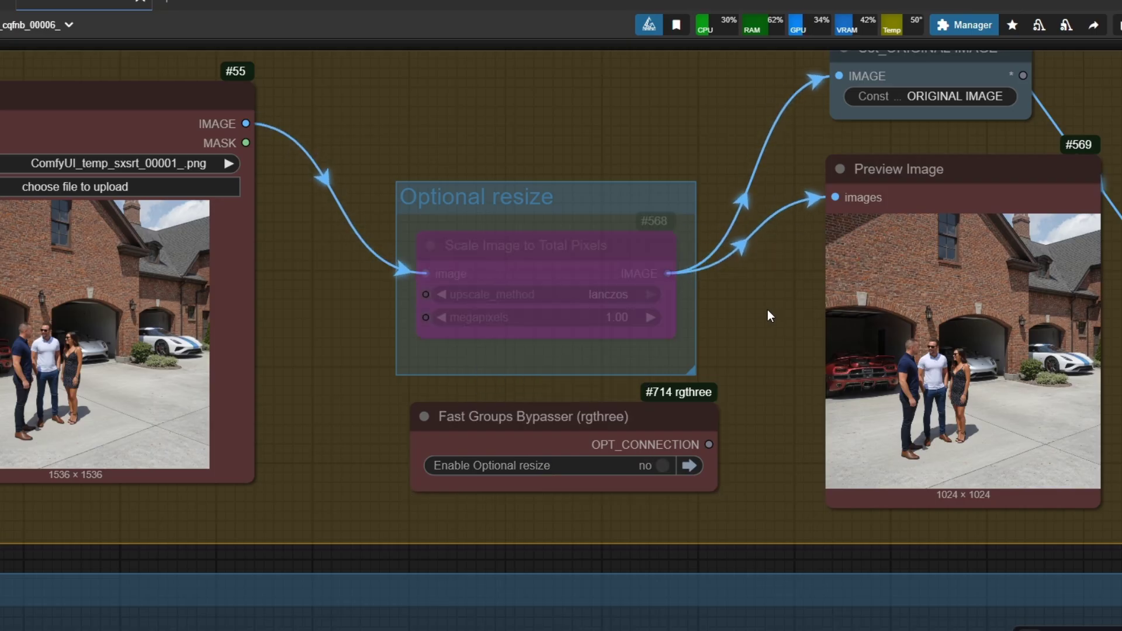
- Pan and zoom until all the MODELS group nodes are visible
scroll(763, 300, down, 2)
drag(760, 302, 204, 340)
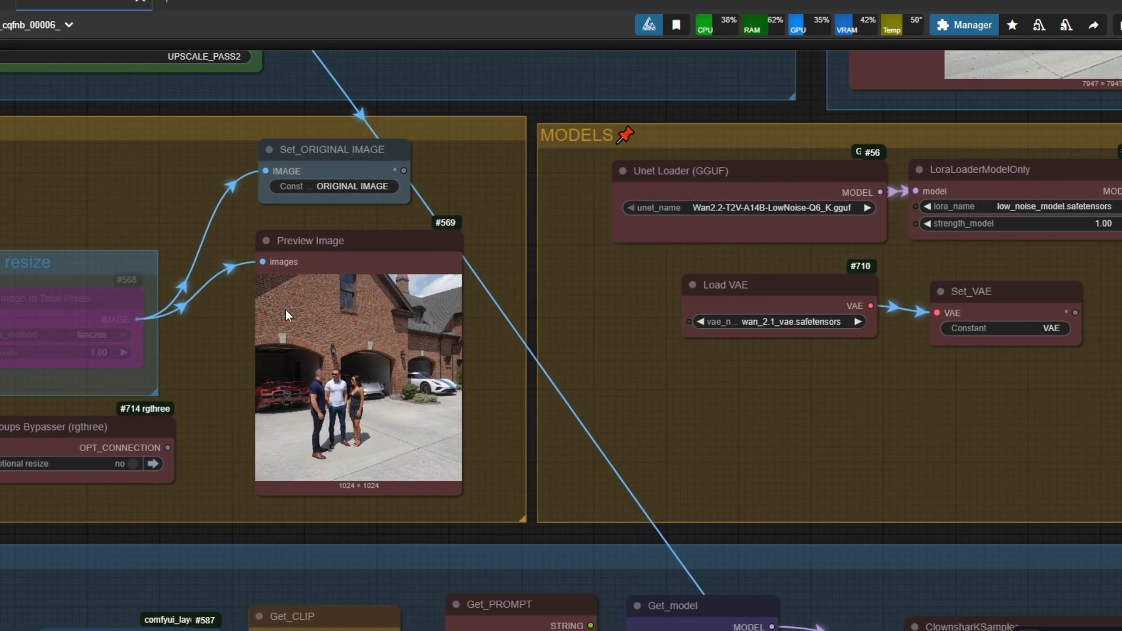
scroll(734, 107, down, 1)
drag(734, 109, 165, 166)
scroll(132, 268, up, 2)
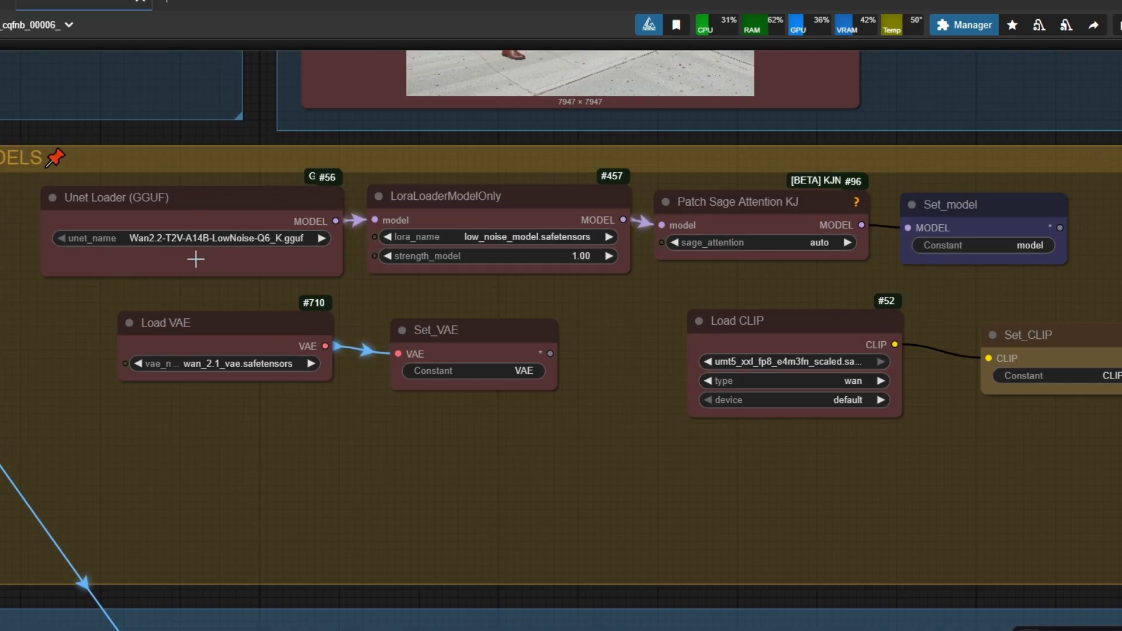
- Inspect the Unet Loader (GGUF), LoraLoaderModelOnly and Patch Sage Attention KJ nodes
drag(195, 259, 179, 262)
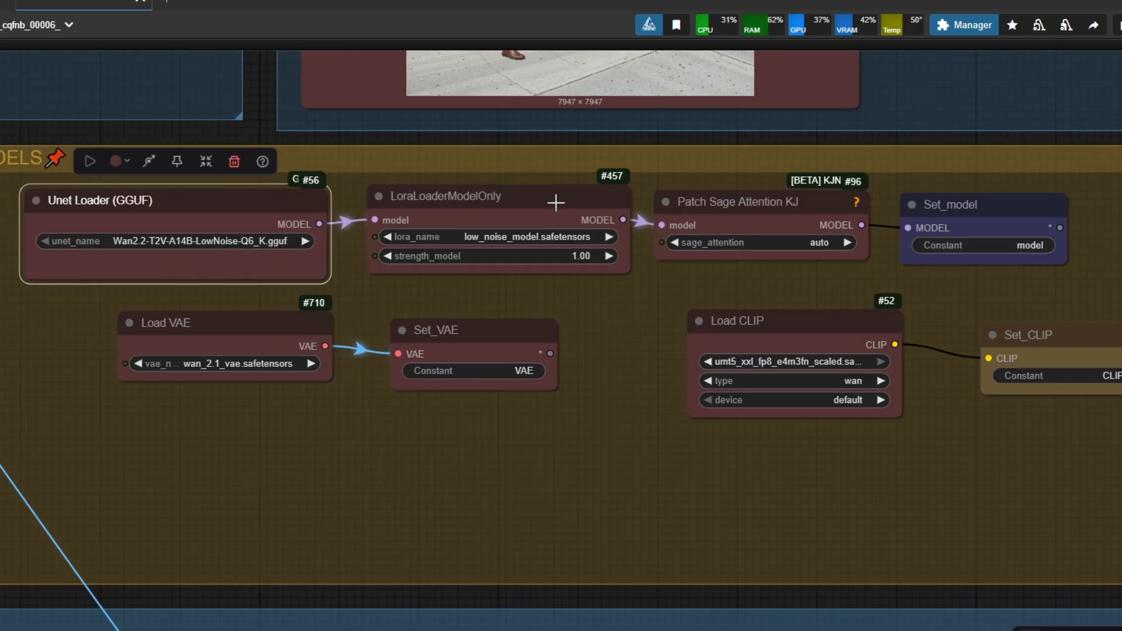
drag(555, 202, 562, 205)
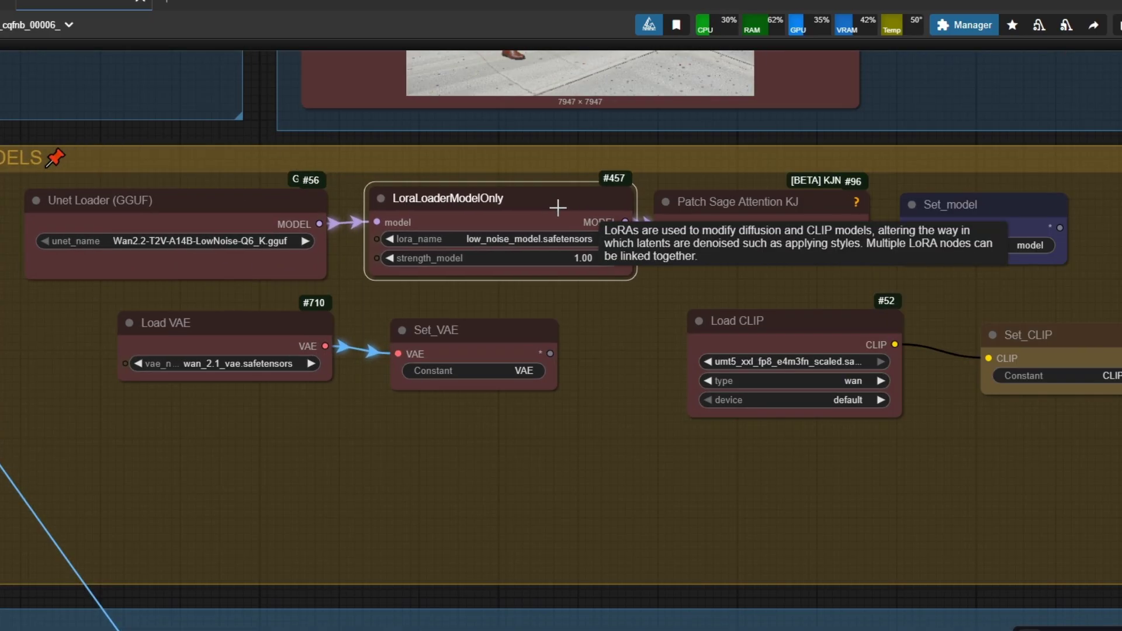
click(520, 281)
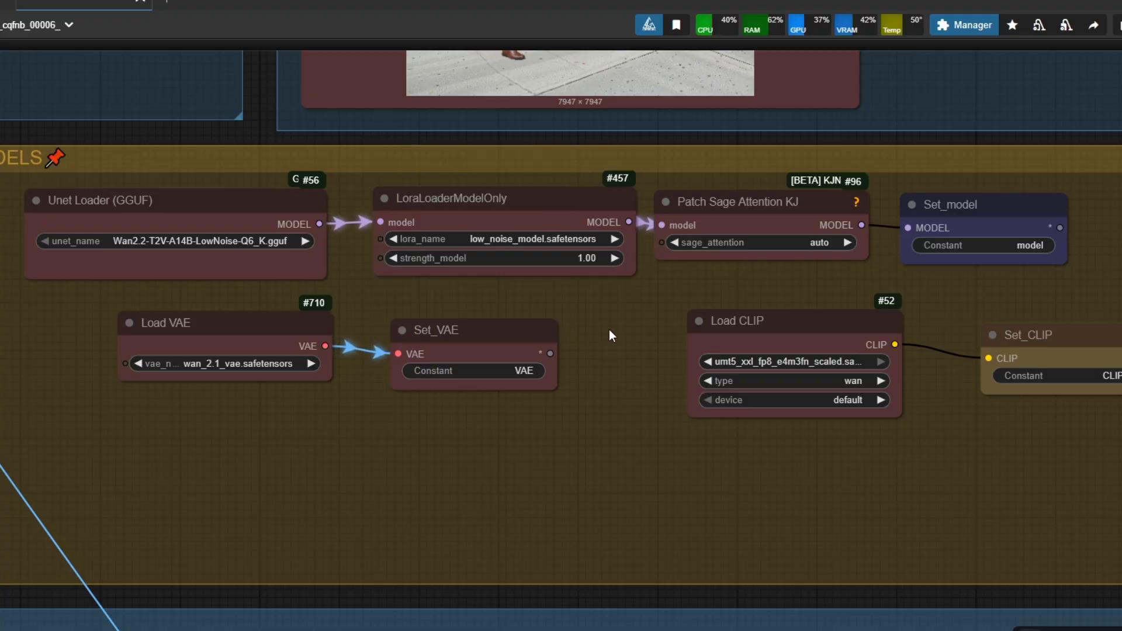
drag(806, 207, 817, 212)
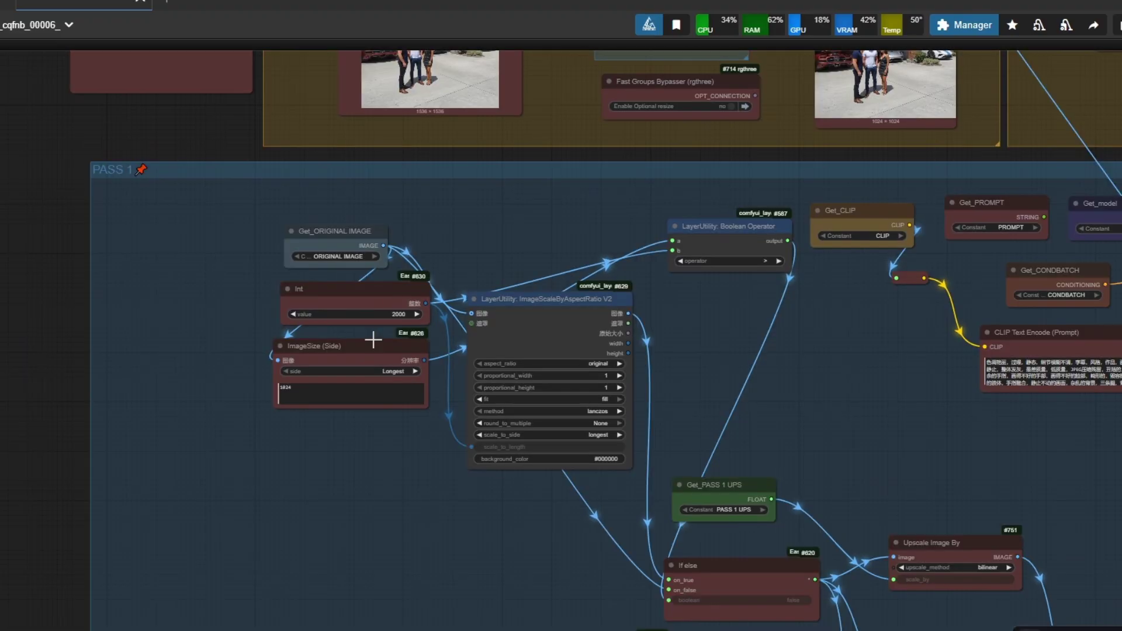
- Inspect ImageScaleByAspectRatio V2, then pan to the ClownsharKSampler, VAE Decode and Preview Image nodes
scroll(373, 337, up, 1)
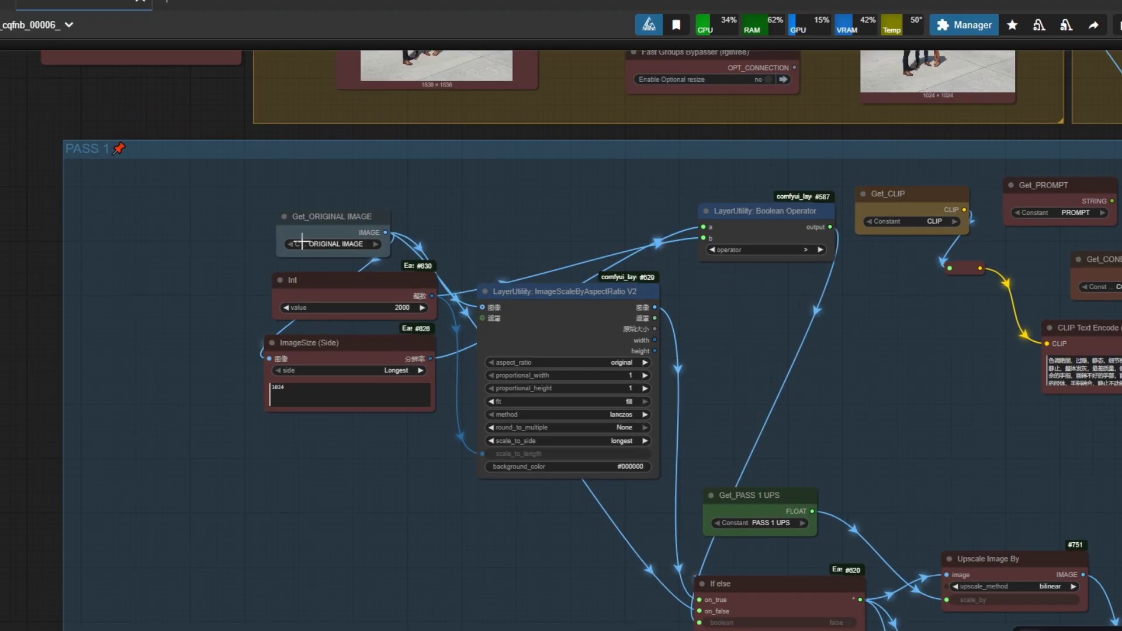
scroll(344, 216, down, 2)
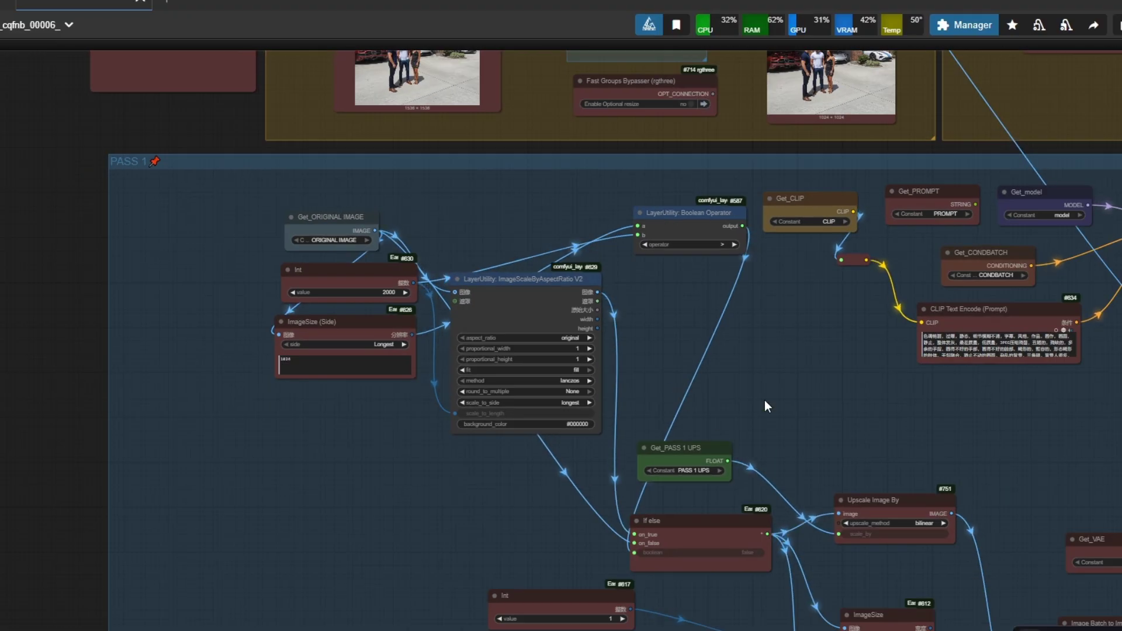
scroll(541, 357, up, 2)
click(544, 269)
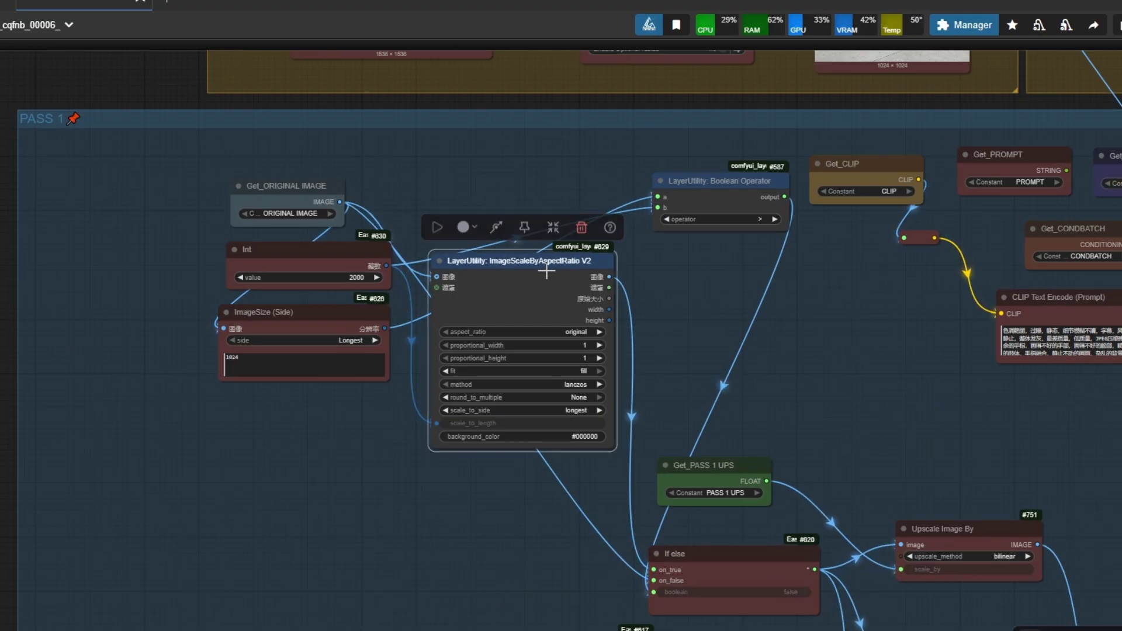
click(809, 344)
drag(829, 370, 470, 362)
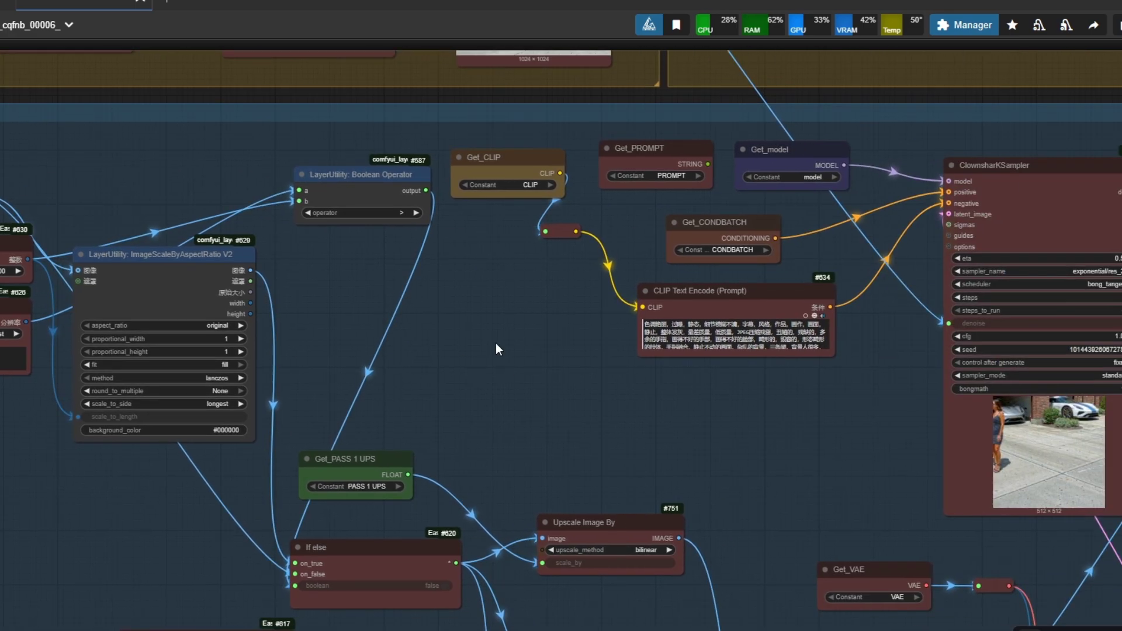
scroll(500, 366, down, 1)
scroll(642, 397, down, 1)
drag(641, 413, 513, 343)
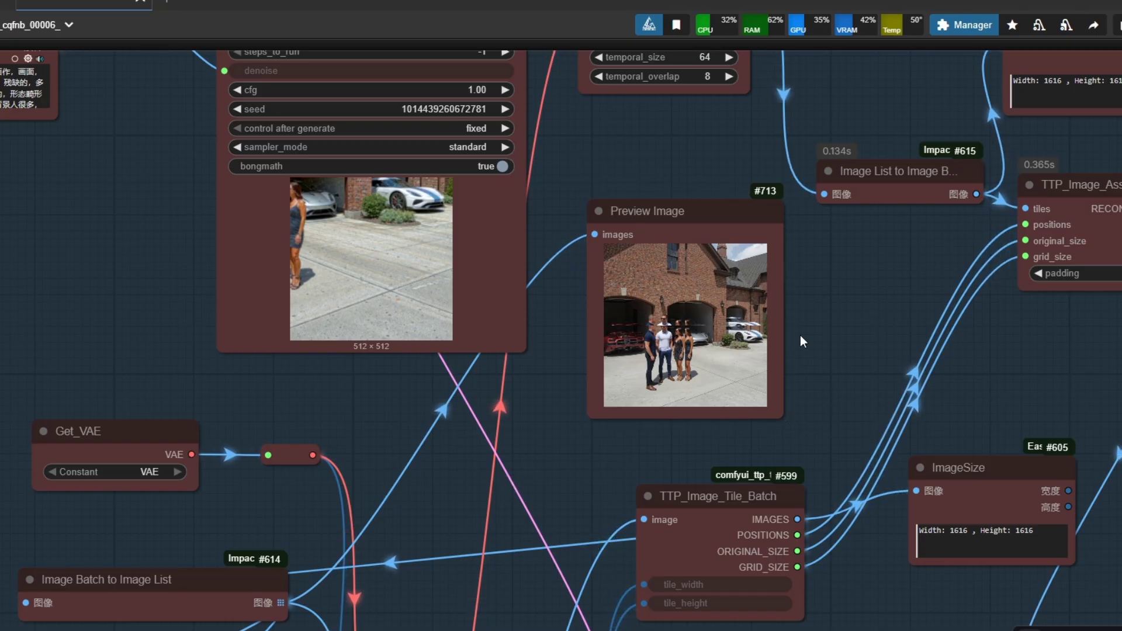
- Pan past VAE Encode and Get_CLIP to the Florence2 captioning and Index Any nodes
scroll(617, 245, down, 3)
scroll(788, 324, down, 3)
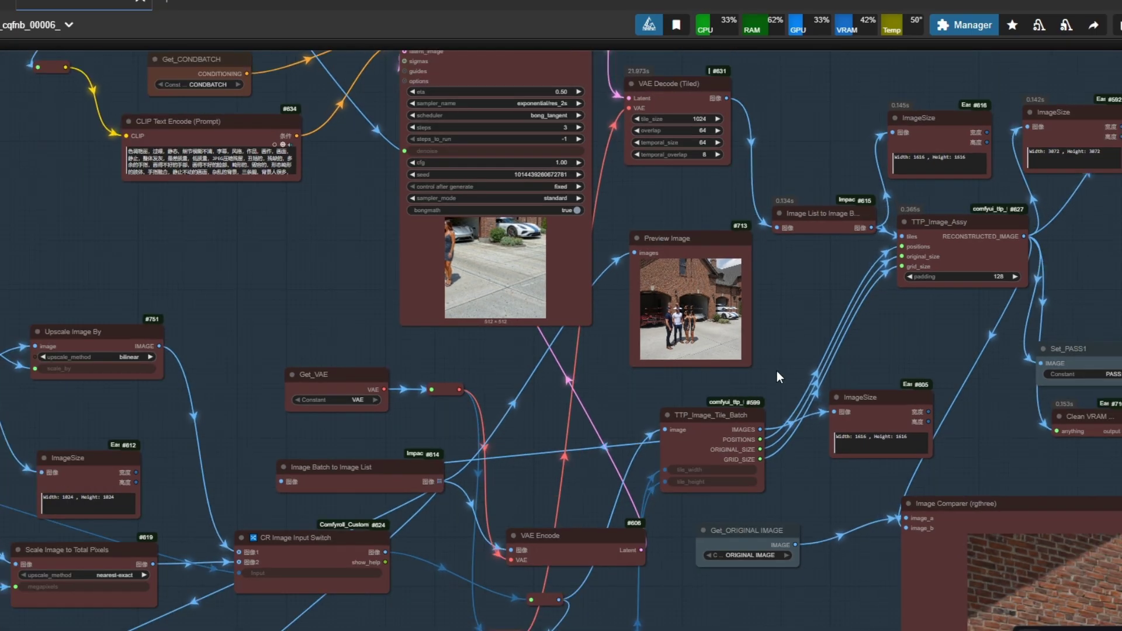
drag(541, 429, 697, 149)
drag(538, 402, 797, 251)
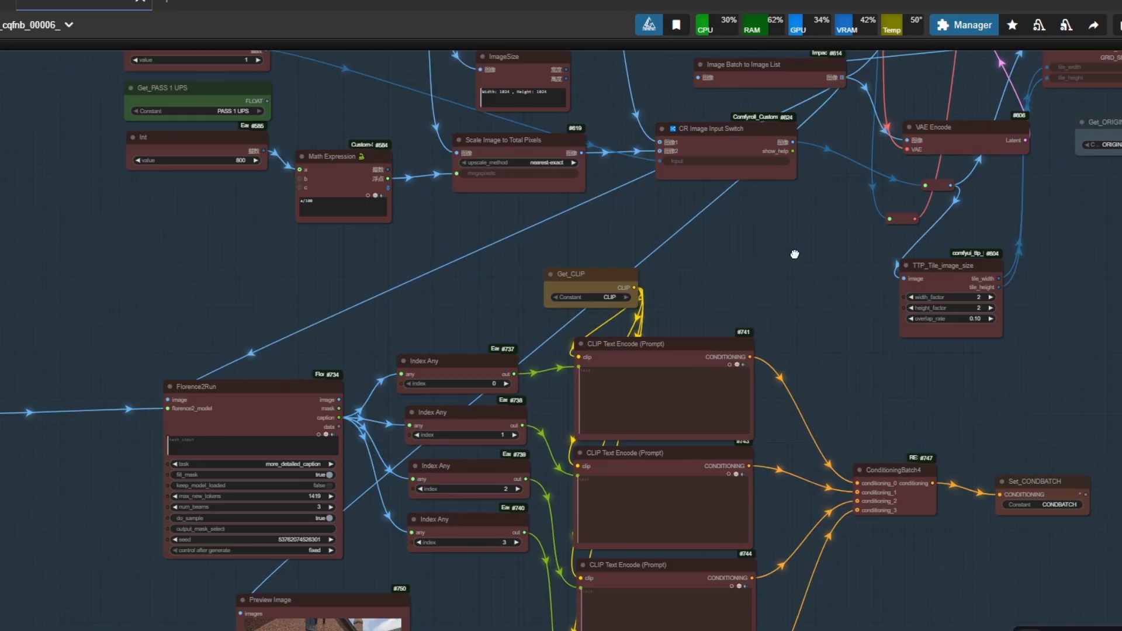
drag(389, 319, 639, 256)
scroll(300, 359, up, 3)
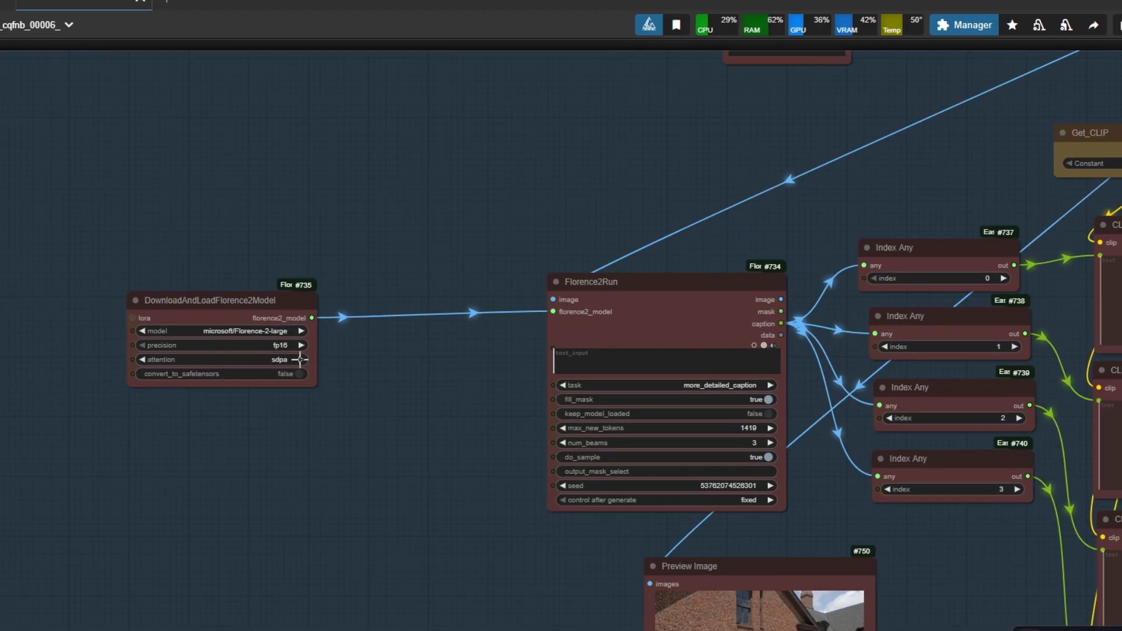
- Move the Florence2 model loader closer to Florence2Run and nudge Florence2Run slightly left
drag(263, 301, 421, 332)
scroll(368, 465, up, 3)
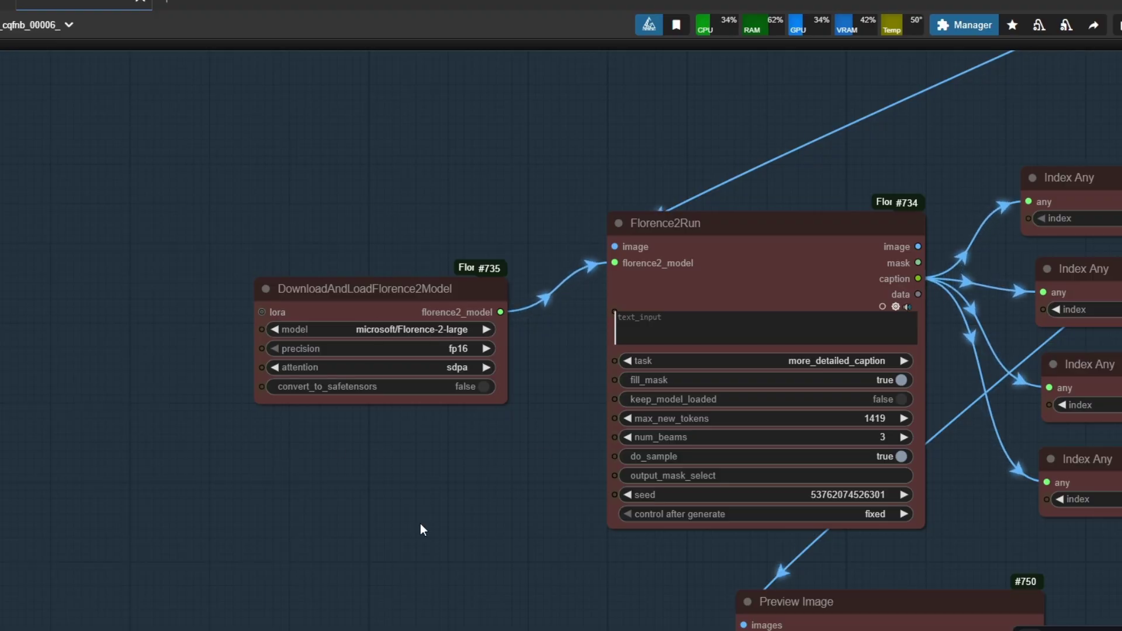
scroll(409, 339, up, 3)
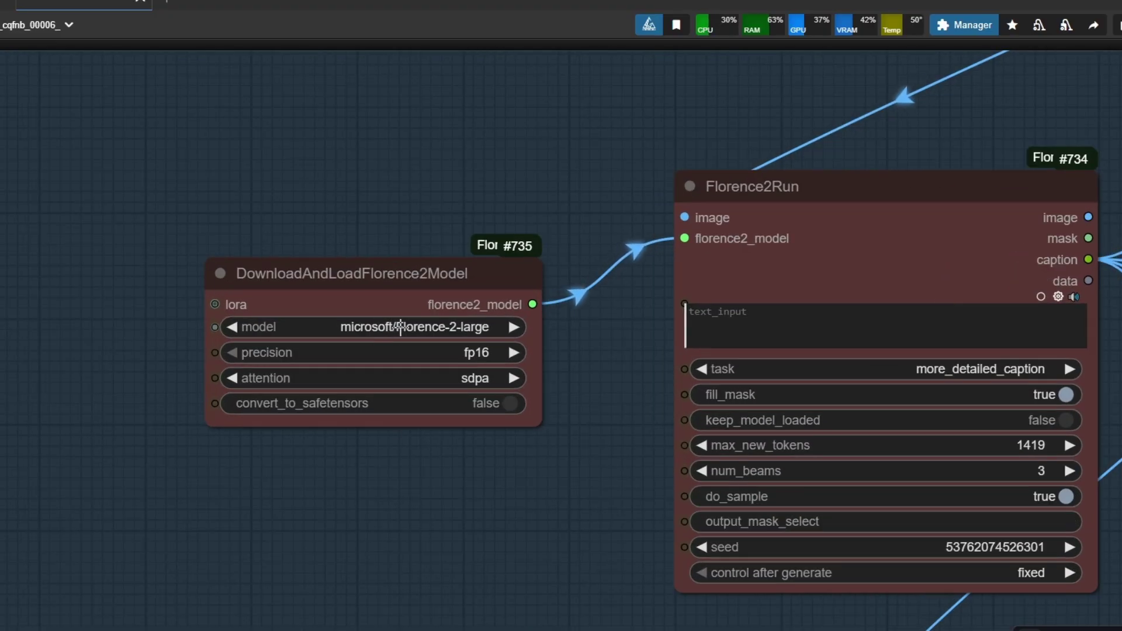
scroll(361, 289, down, 4)
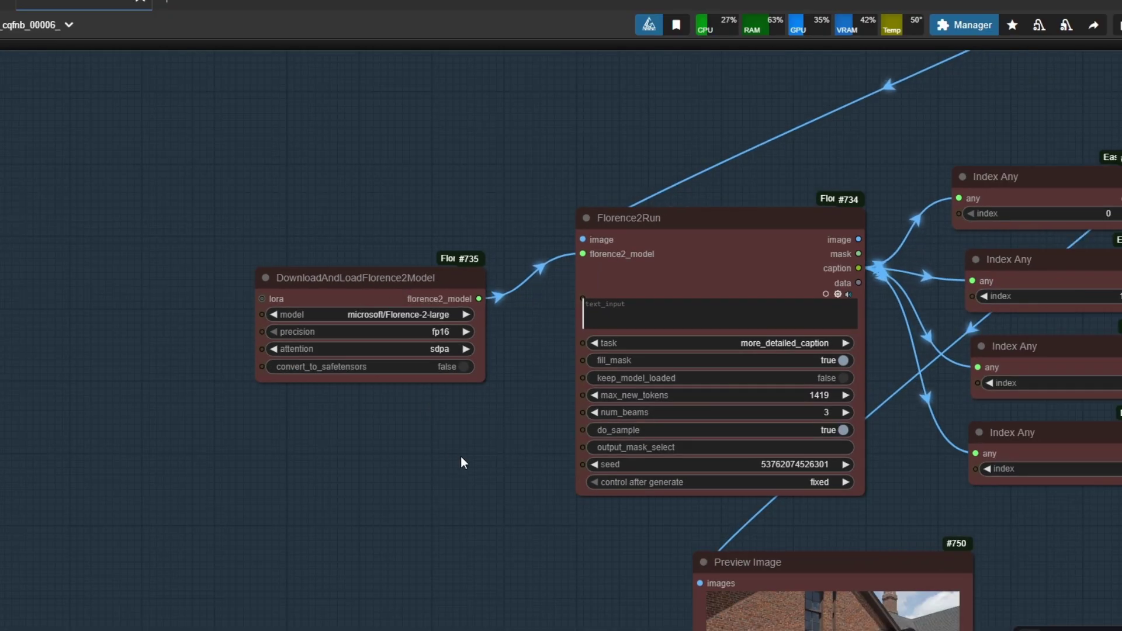
drag(417, 451, 218, 415)
drag(510, 219, 490, 214)
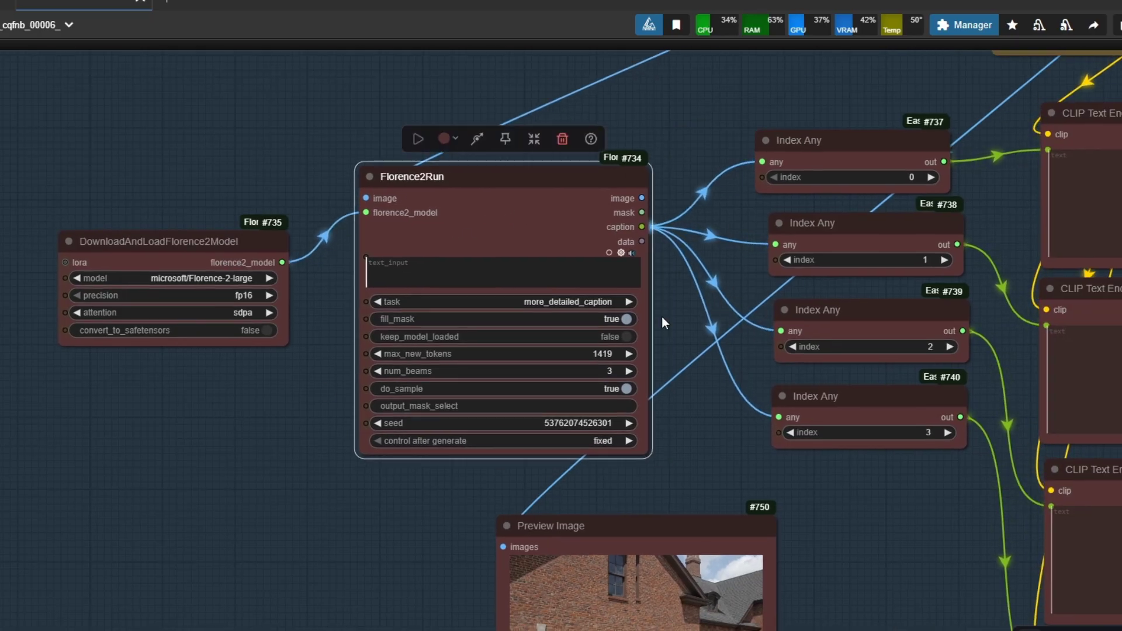
click(729, 419)
- Page through the four caption tiles in the Preview Image node, ending on the full house photo
drag(729, 419, 479, 333)
scroll(470, 426, down, 1)
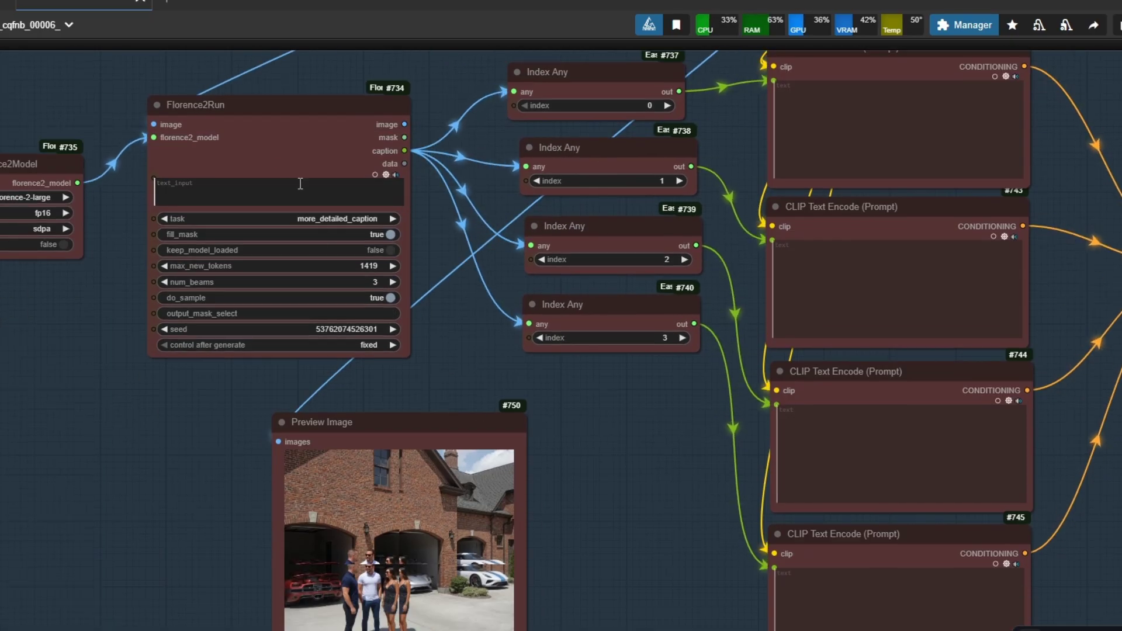
click(313, 449)
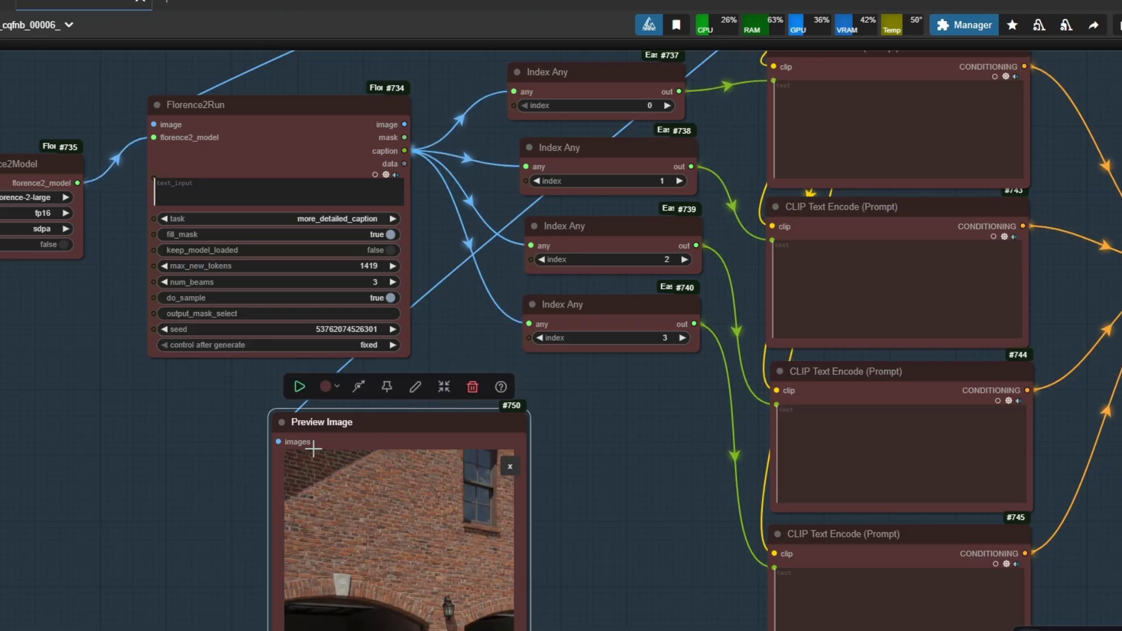
drag(313, 449, 304, 337)
scroll(356, 520, up, 1)
click(508, 552)
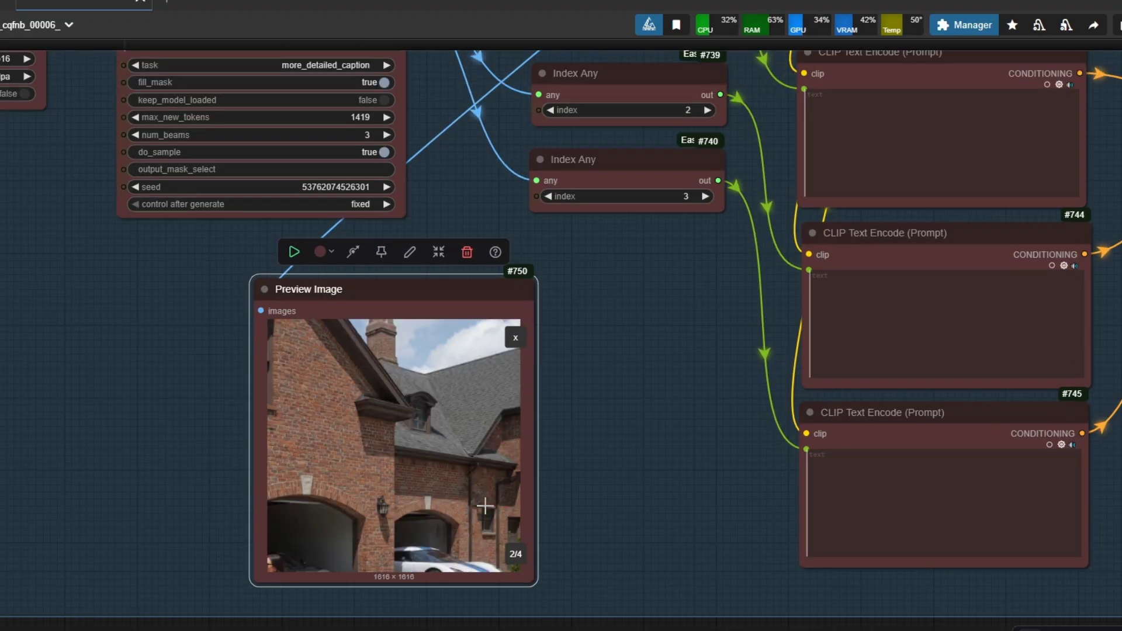
scroll(506, 555, up, 2)
click(509, 553)
click(537, 571)
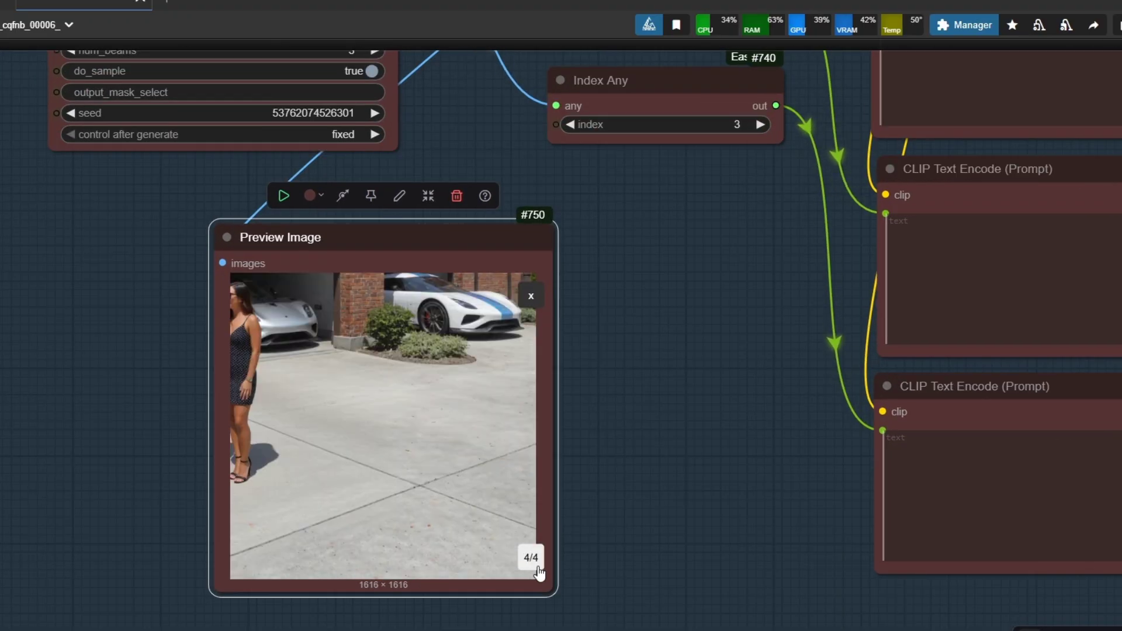
click(524, 300)
scroll(626, 454, up, 5)
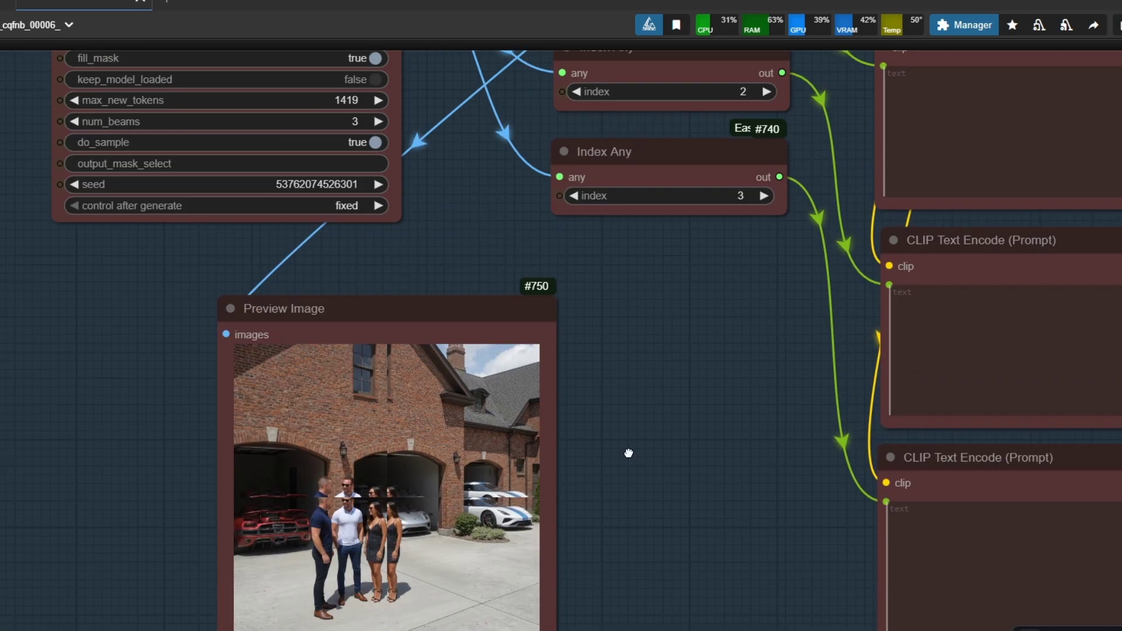
- Inspect the four Index Any nodes for indices 0 through 3
click(552, 124)
click(555, 200)
click(561, 292)
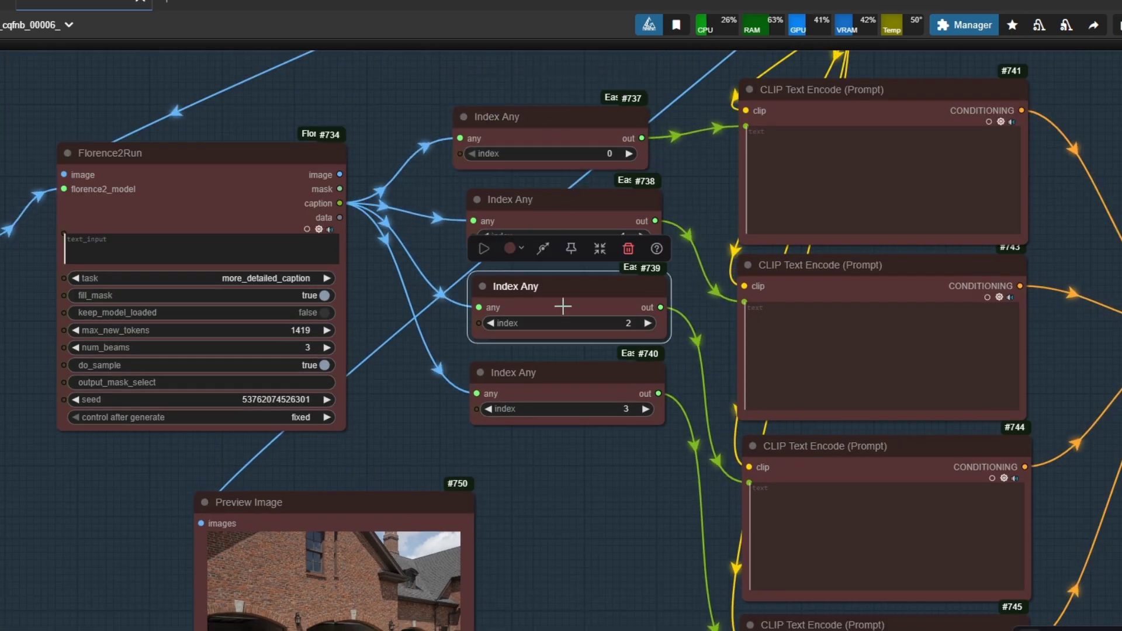
click(553, 374)
scroll(626, 513, down, 1)
- Inspect the four CLIP Text Encode nodes and the Get_CLIP node
drag(625, 513, 259, 539)
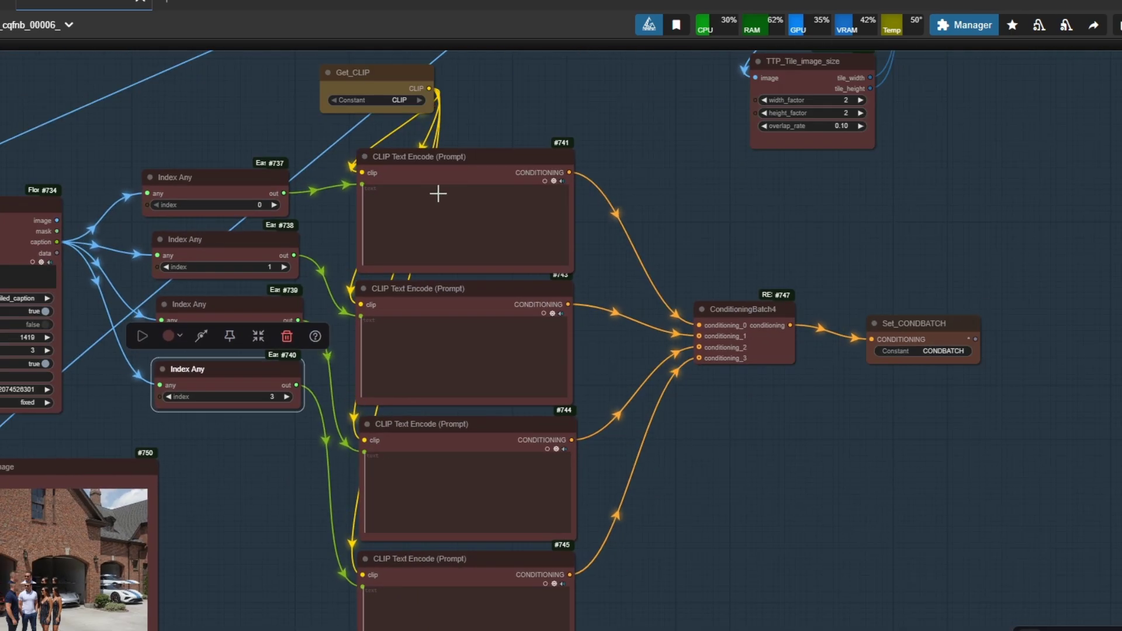
click(445, 179)
click(443, 303)
click(448, 445)
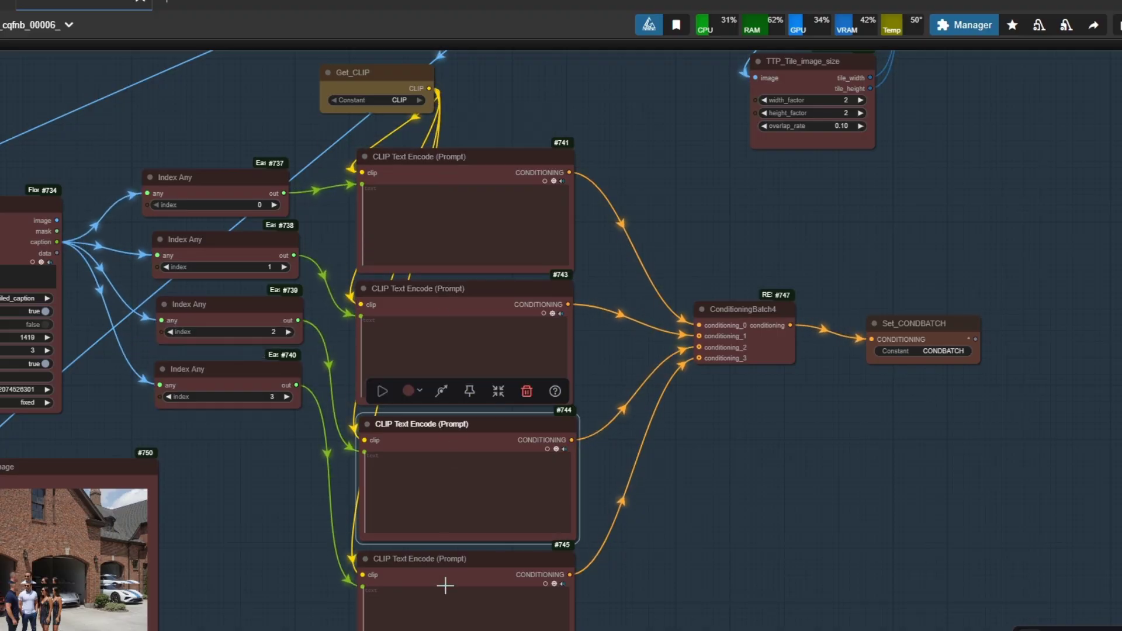
click(446, 579)
click(608, 265)
click(395, 79)
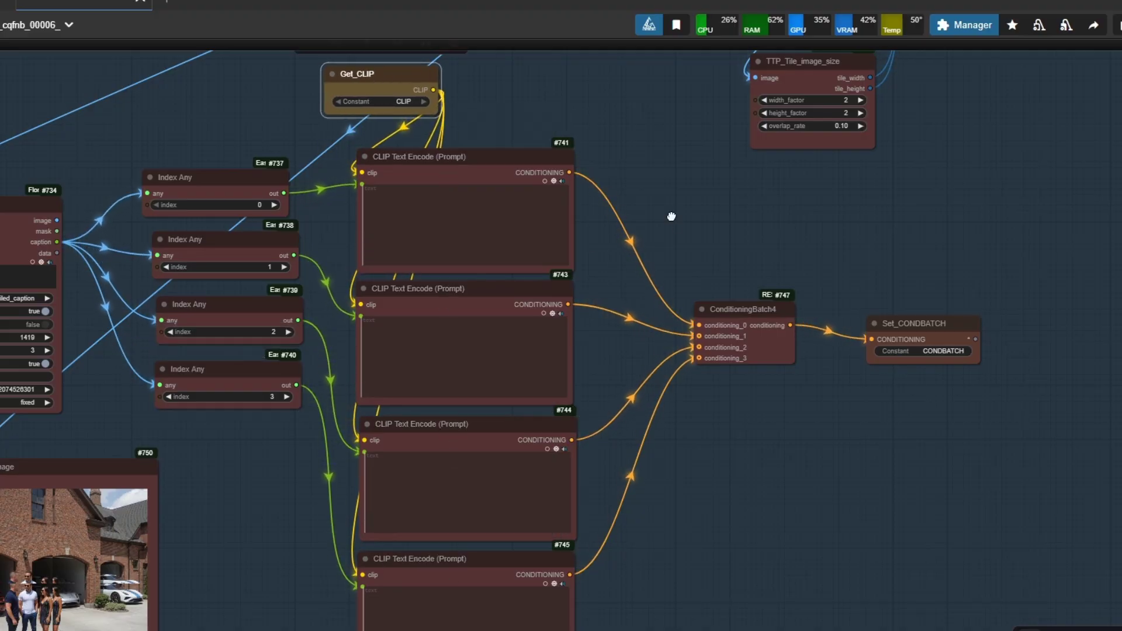
- Nudge ConditioningBatch4 slightly left, then pan to the first-pass tile assembly nodes
scroll(783, 328, up, 6)
drag(732, 284, 723, 283)
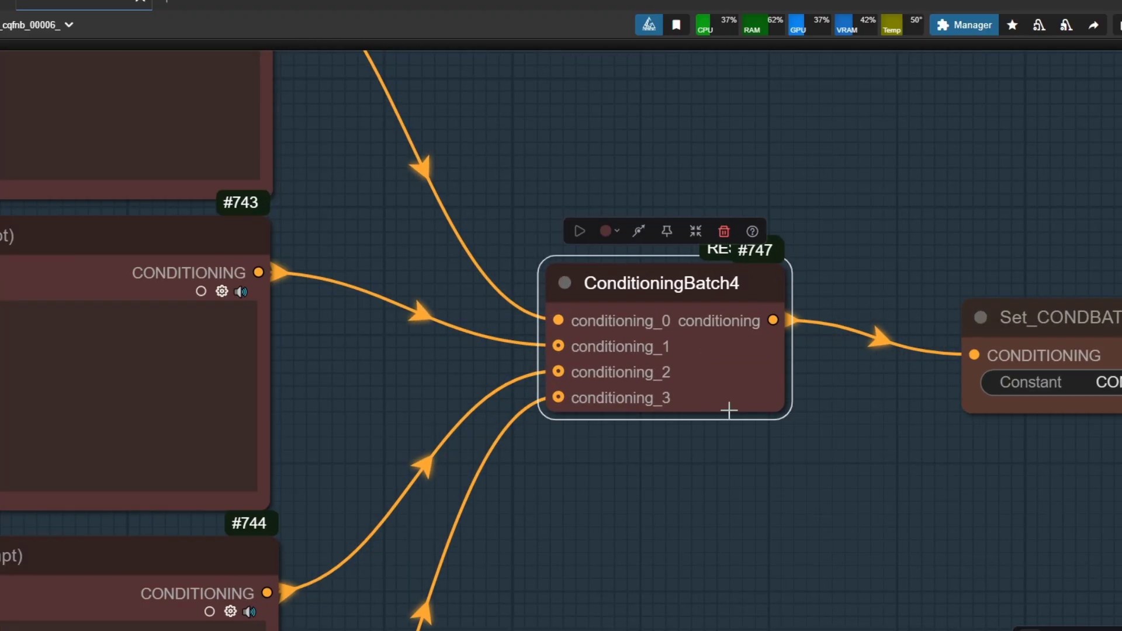
scroll(684, 362, down, 5)
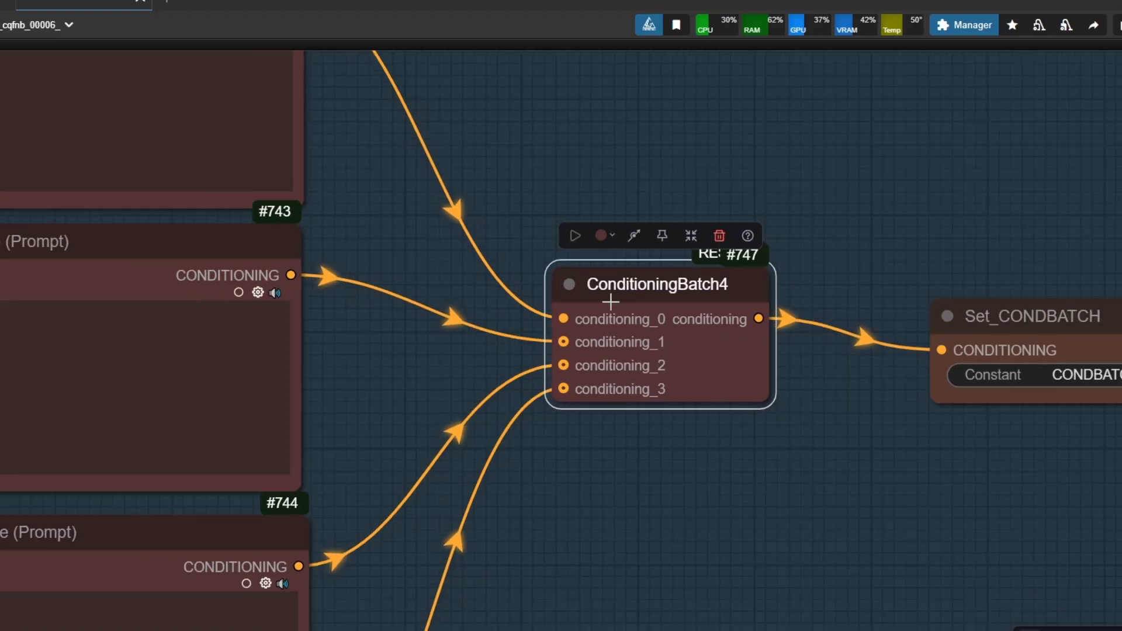
scroll(672, 389, down, 2)
scroll(661, 409, up, 2)
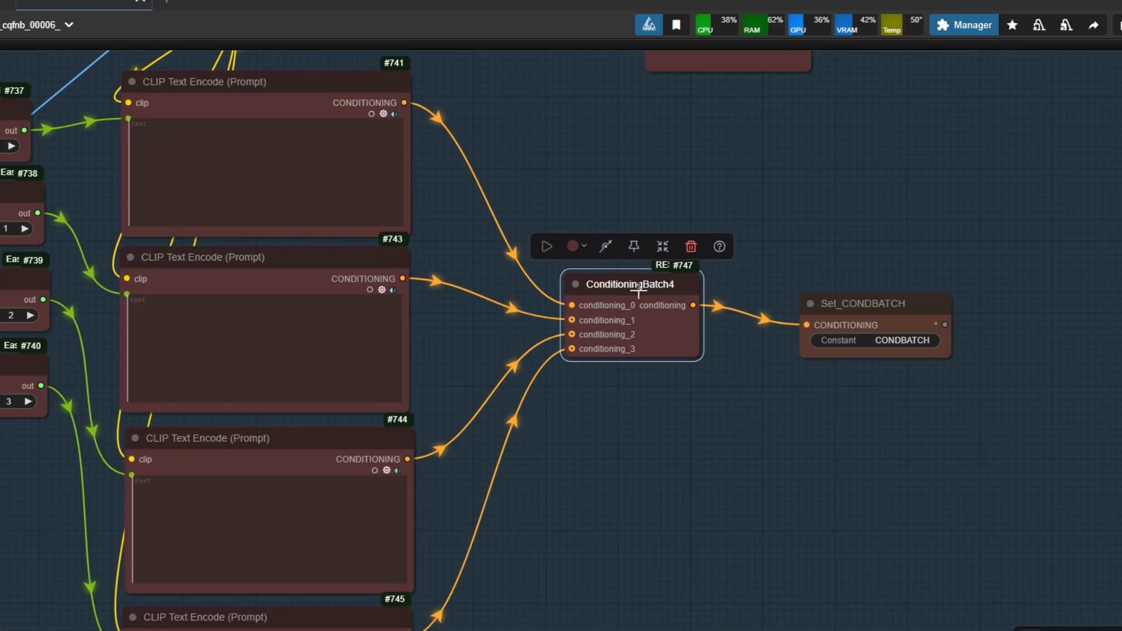
scroll(651, 431, down, 2)
scroll(650, 433, up, 1)
click(650, 436)
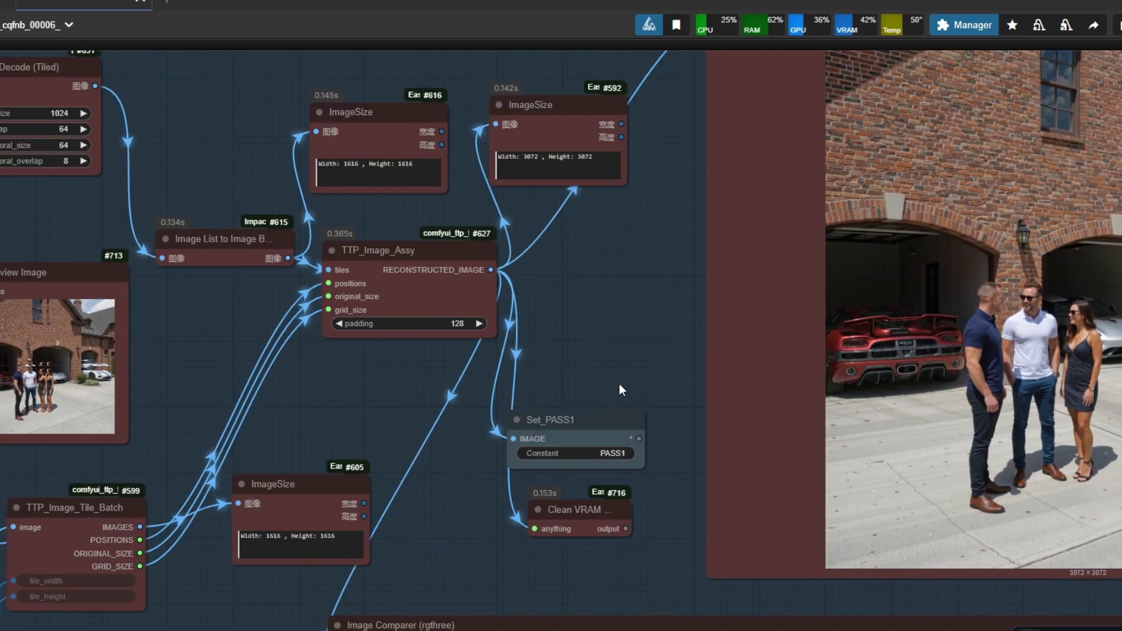
drag(596, 350, 568, 195)
scroll(558, 187, down, 4)
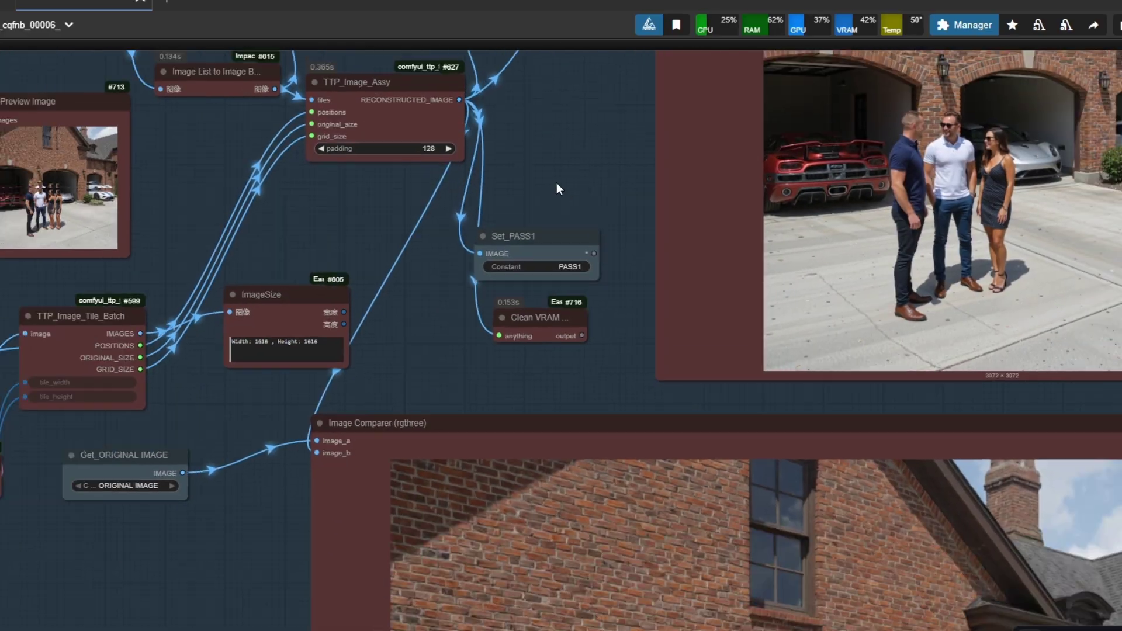
scroll(467, 324, down, 2)
drag(464, 315, 446, 158)
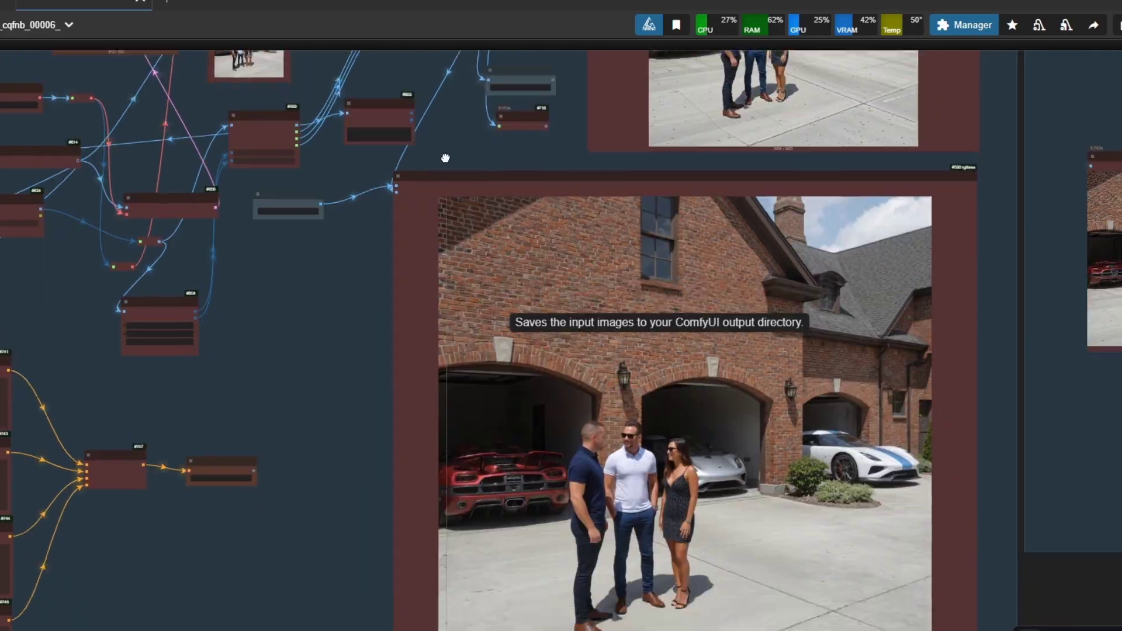
scroll(673, 503, up, 4)
scroll(673, 503, up, 8)
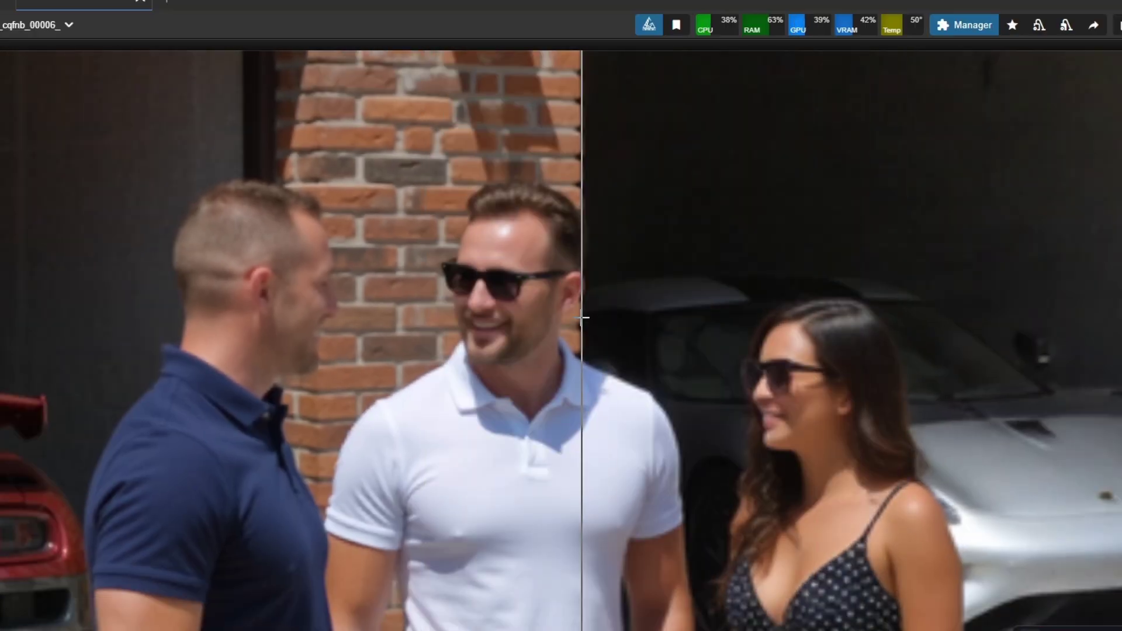
scroll(736, 380, up, 5)
scroll(713, 359, down, 6)
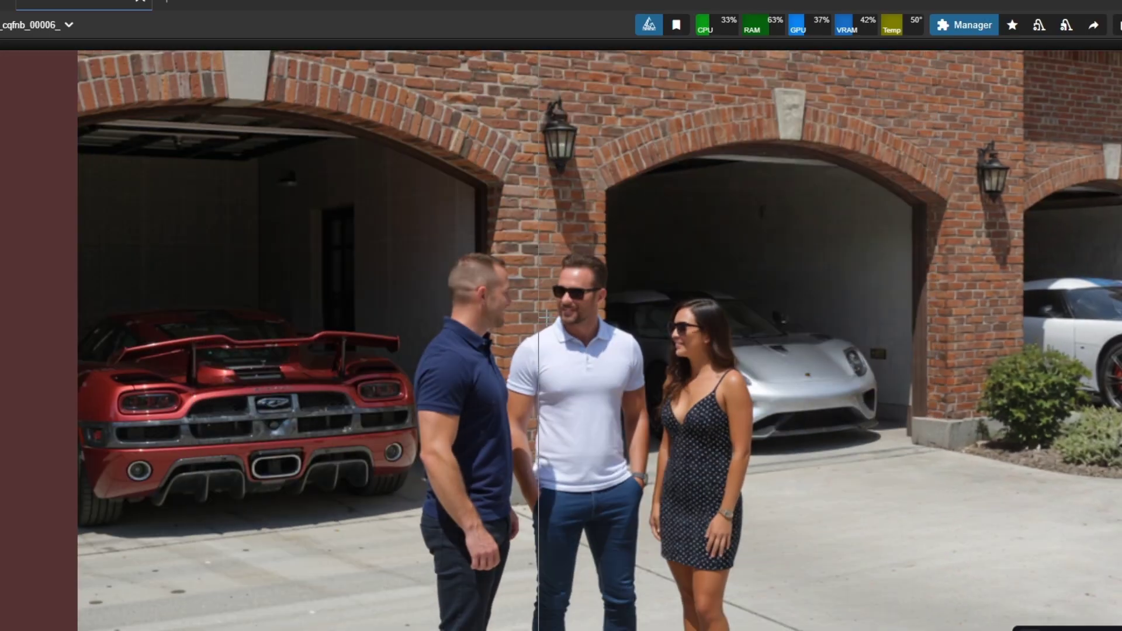
scroll(553, 306, up, 6)
scroll(458, 289, down, 5)
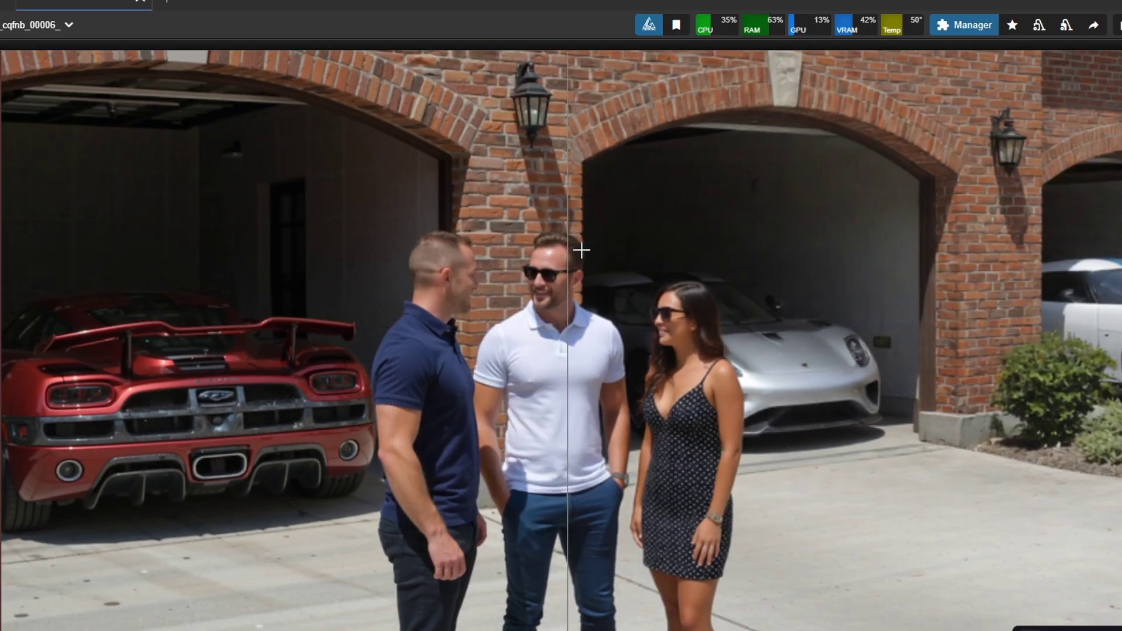
scroll(584, 293, up, 6)
scroll(577, 310, down, 8)
scroll(577, 310, up, 4)
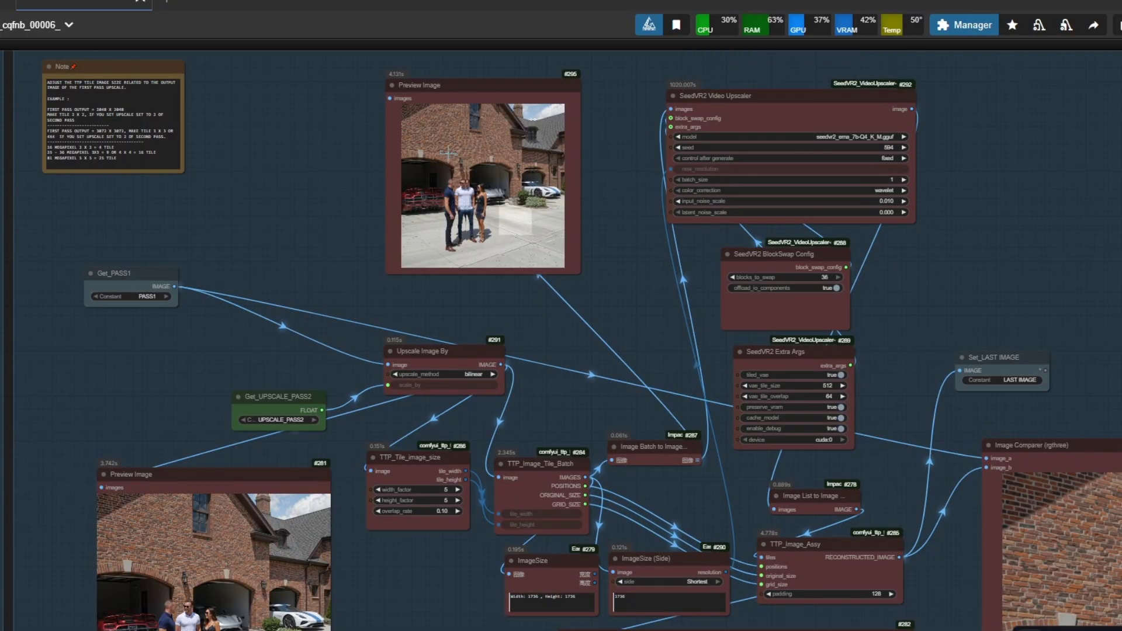
- Pan to the second-pass upscaler nodes and move Get_PASS1 down and right
drag(590, 372, 637, 297)
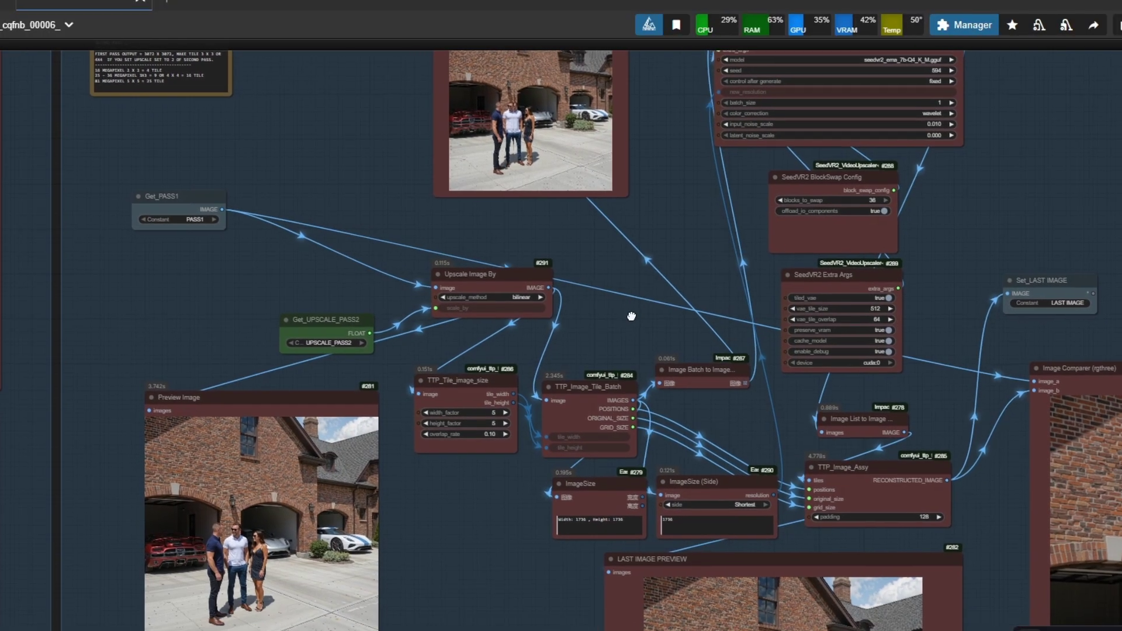
drag(188, 199, 259, 231)
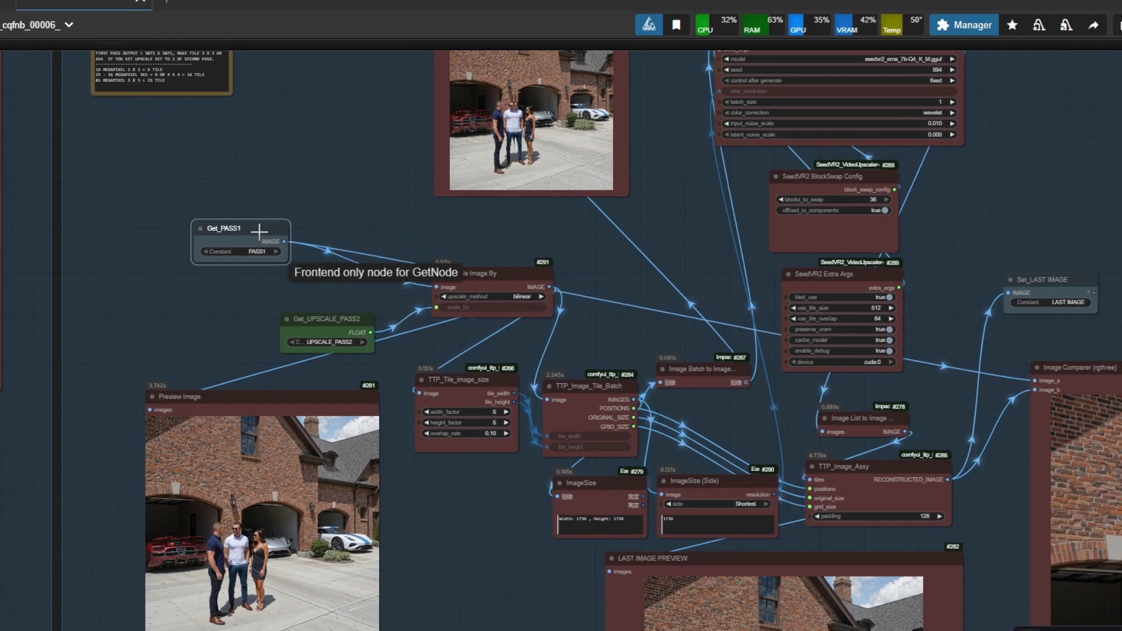
scroll(266, 318, up, 2)
click(257, 253)
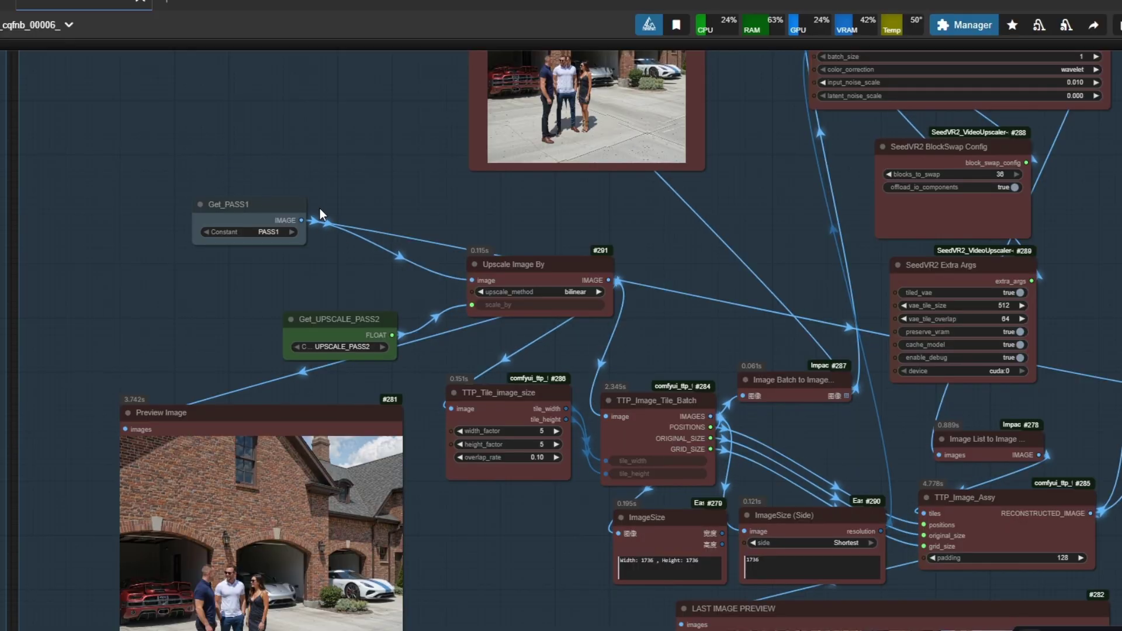
- Nudge Upscale Image By, then shift Get_UPSCALE_PASS2 and TTP_Tile_image_size slightly left
mouse_move(527, 265)
mouse_down()
mouse_move(537, 260)
mouse_move(525, 268)
mouse_up()
drag(355, 320, 343, 322)
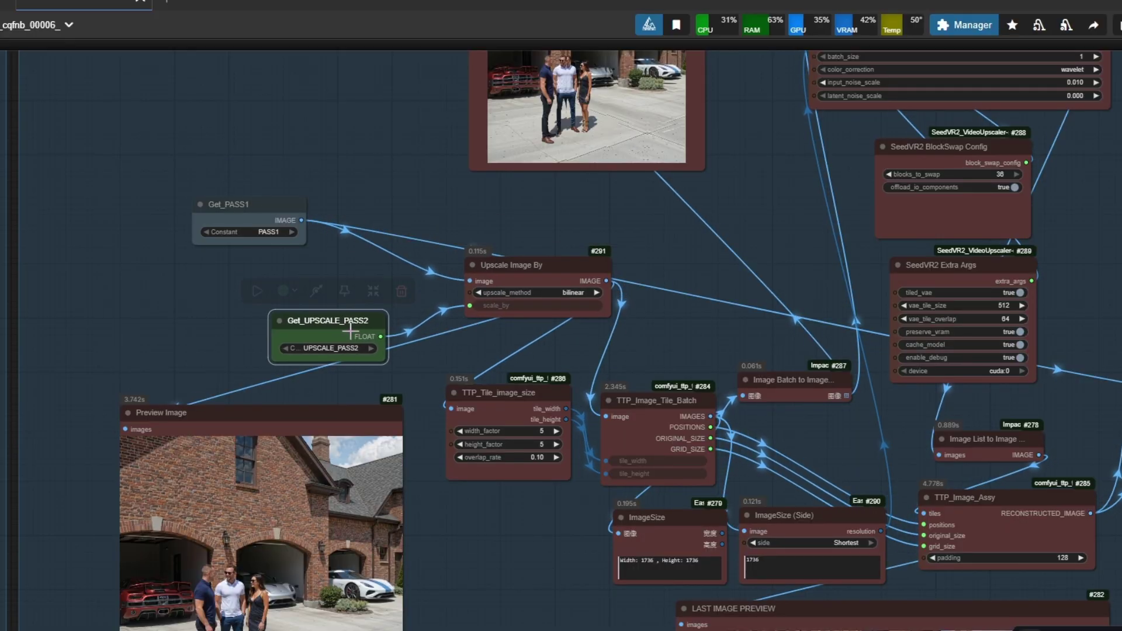
click(400, 363)
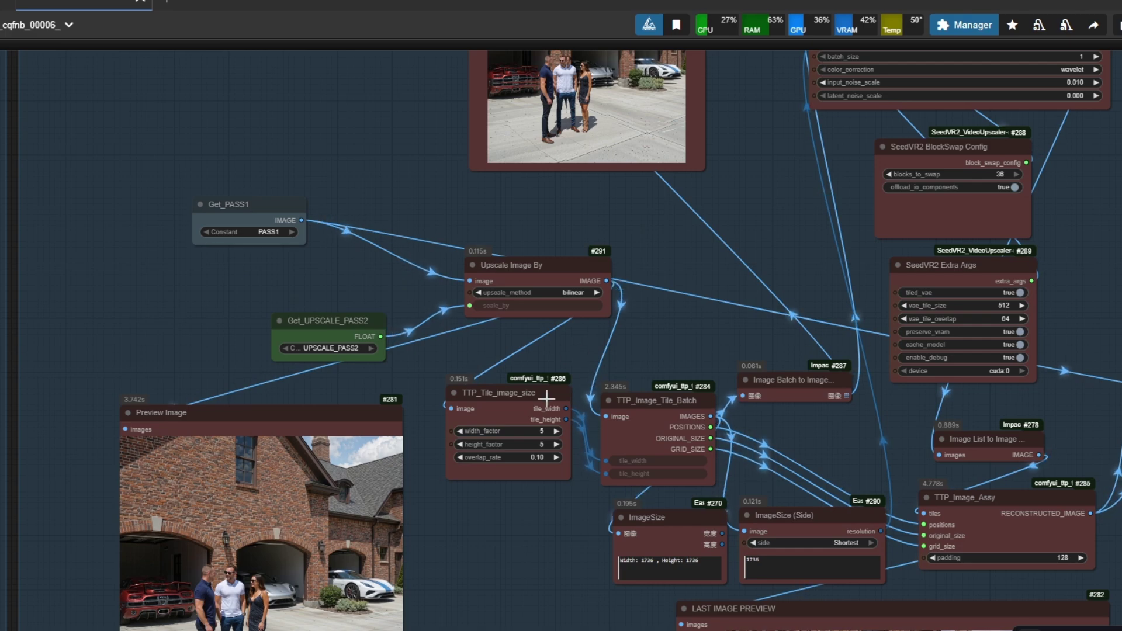
scroll(503, 430, up, 3)
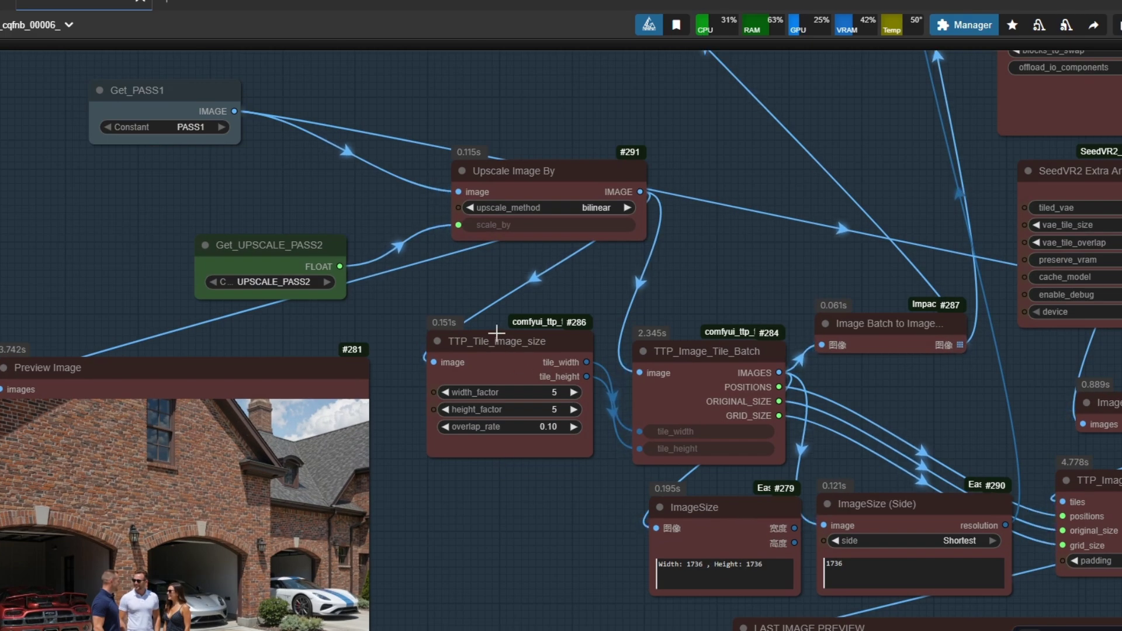
drag(494, 338, 483, 338)
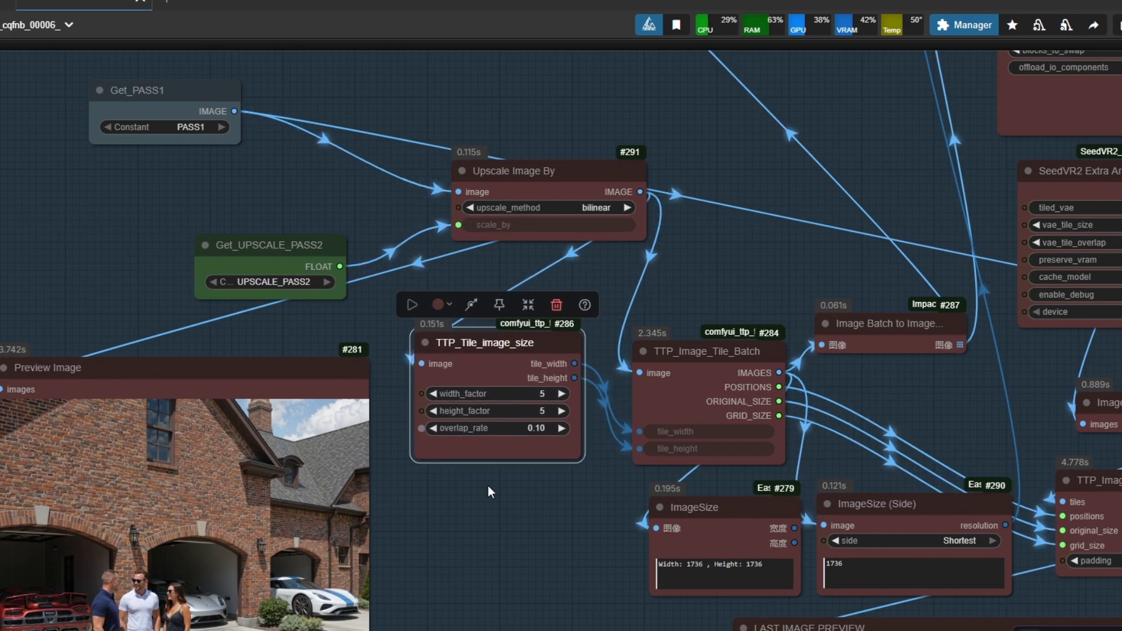
- Zoom around the tiling nodes, then pan to the SeedVR2 upscaler nodes (seed 594)
scroll(523, 485, up, 4)
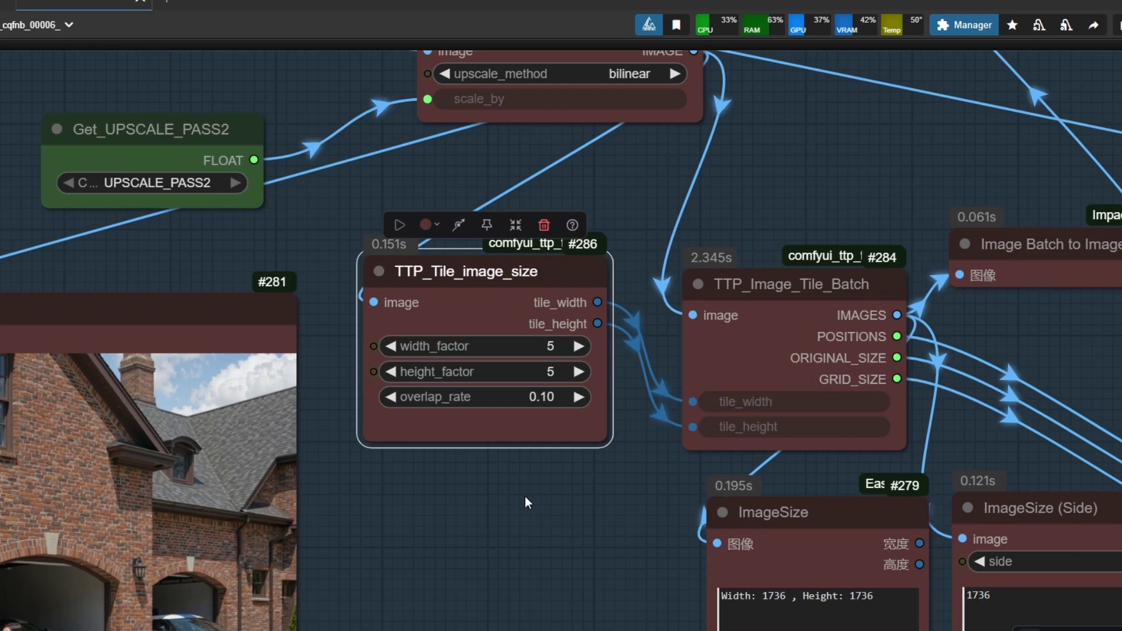
scroll(676, 421, down, 2)
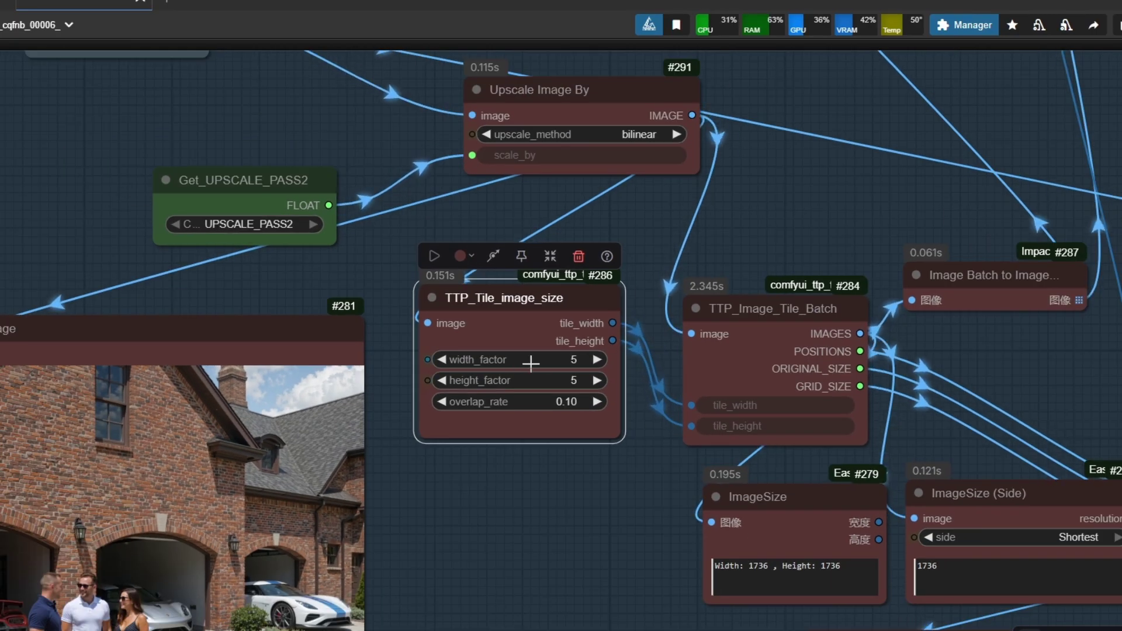
scroll(535, 322, down, 1)
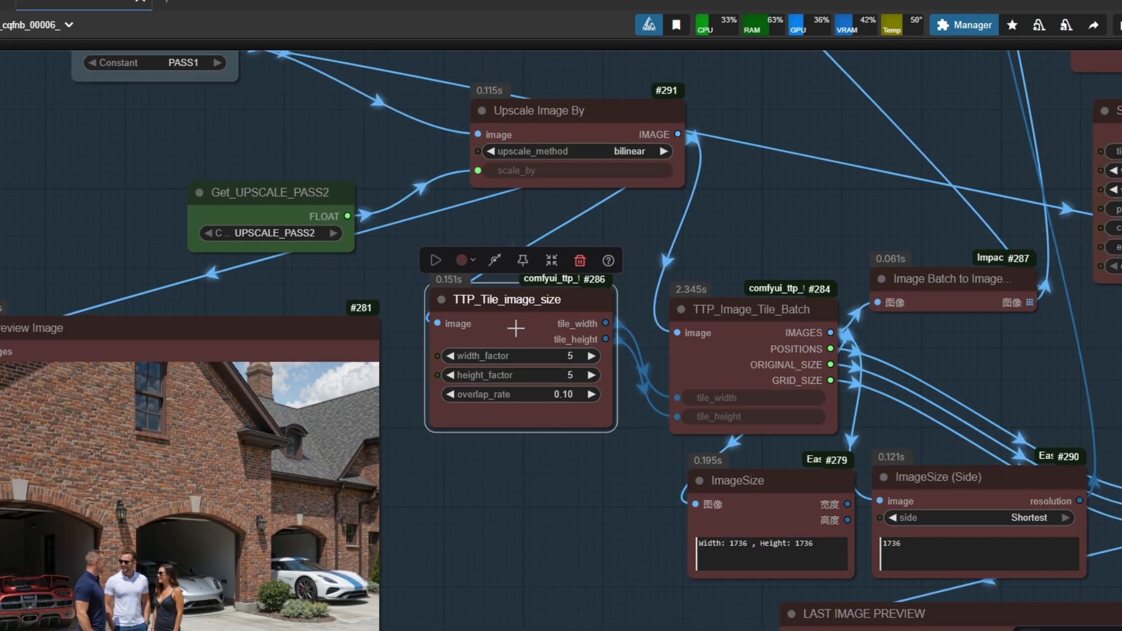
scroll(508, 368, up, 2)
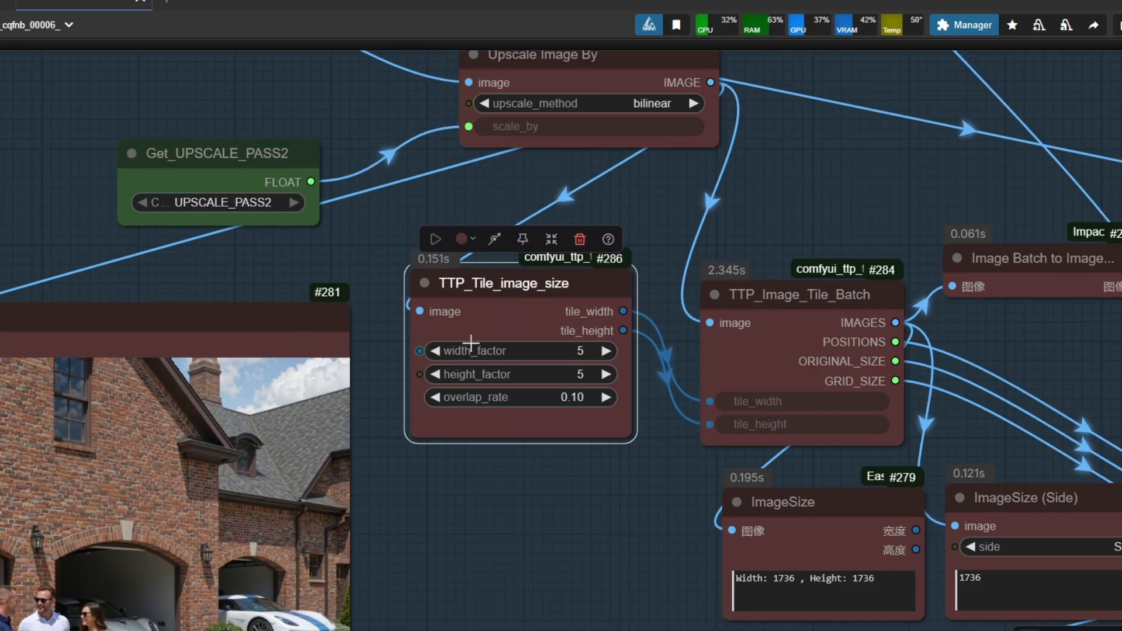
scroll(498, 341, up, 2)
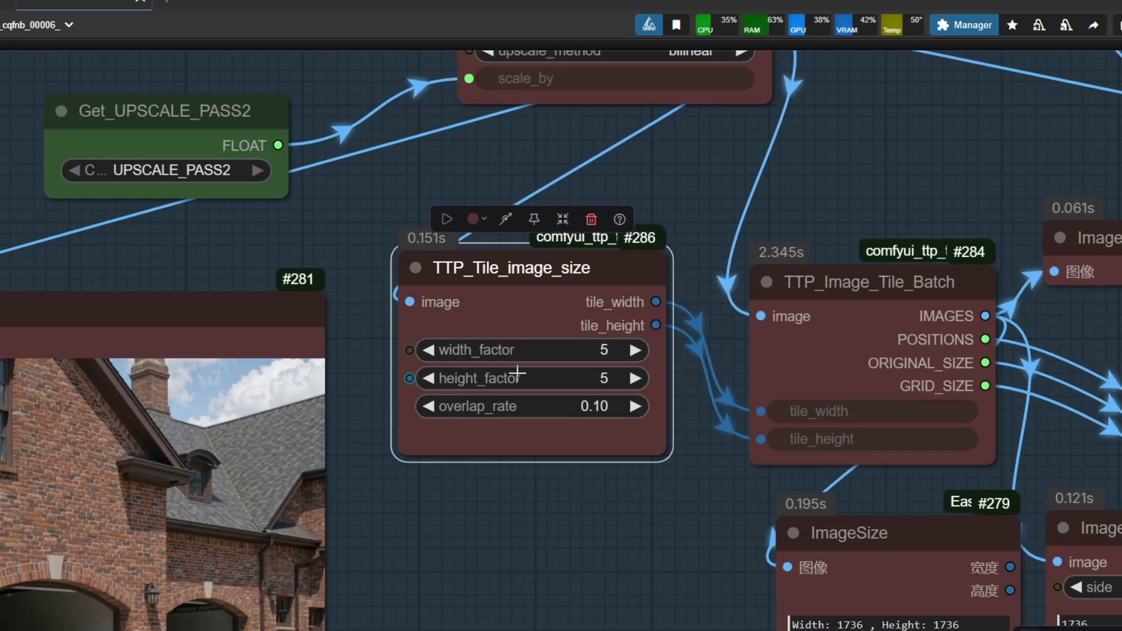
scroll(504, 370, down, 3)
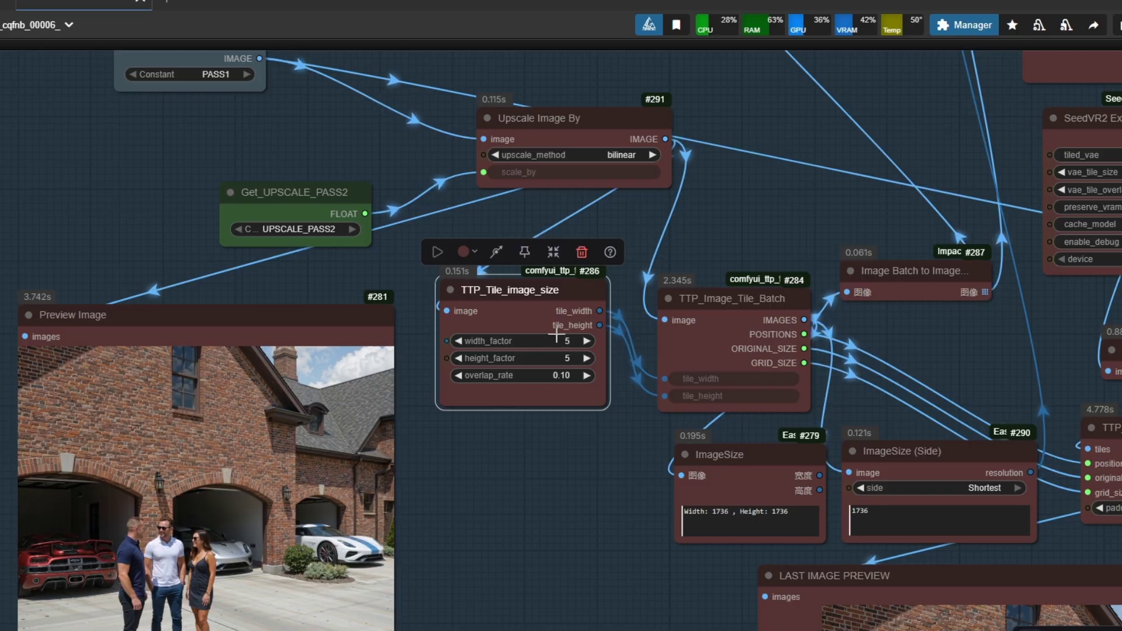
scroll(543, 338, down, 2)
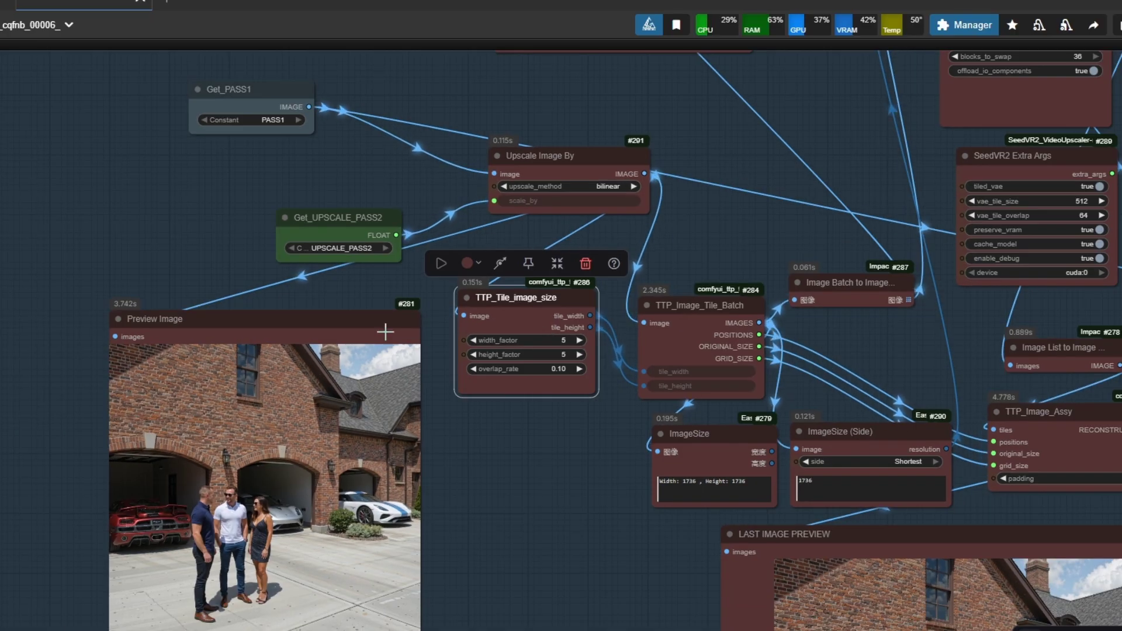
drag(692, 233, 356, 569)
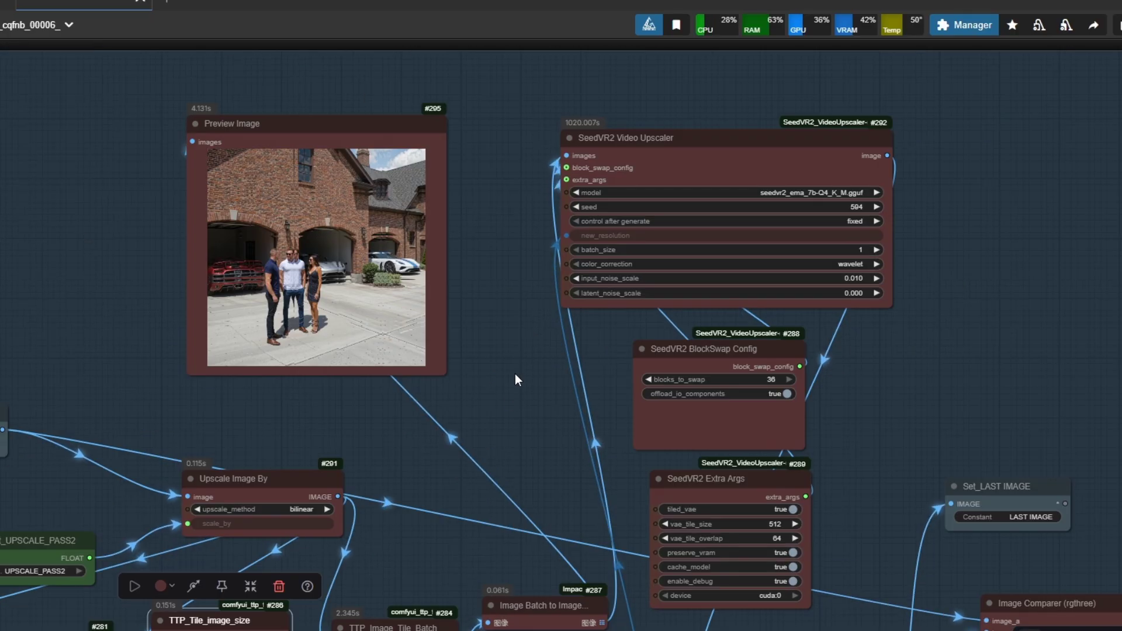
scroll(79, 149, up, 5)
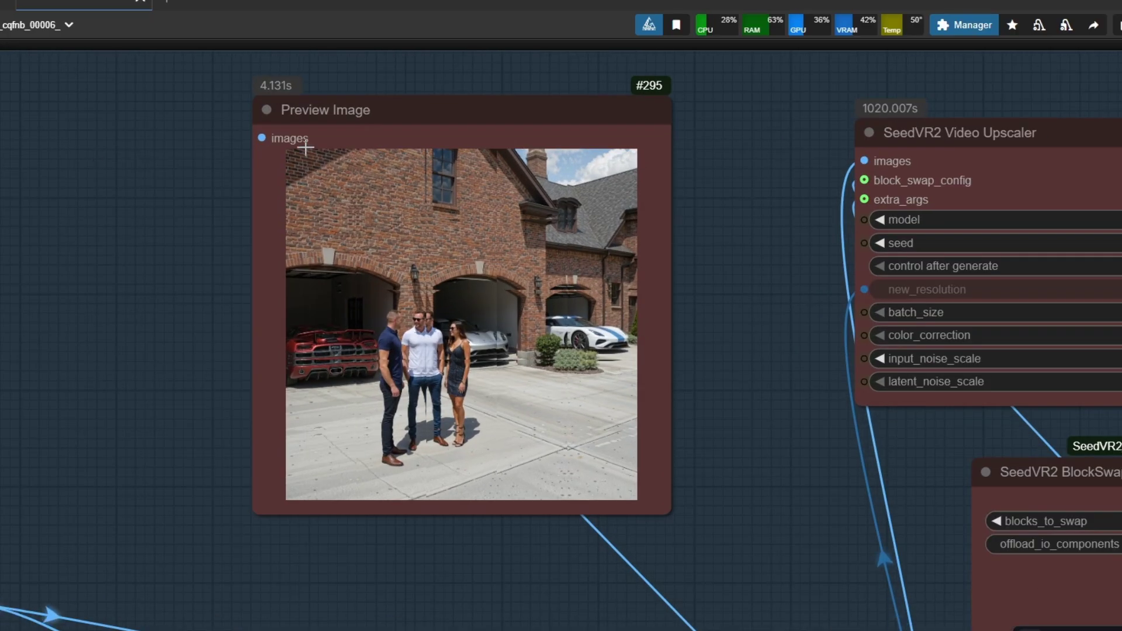
click(329, 216)
click(642, 480)
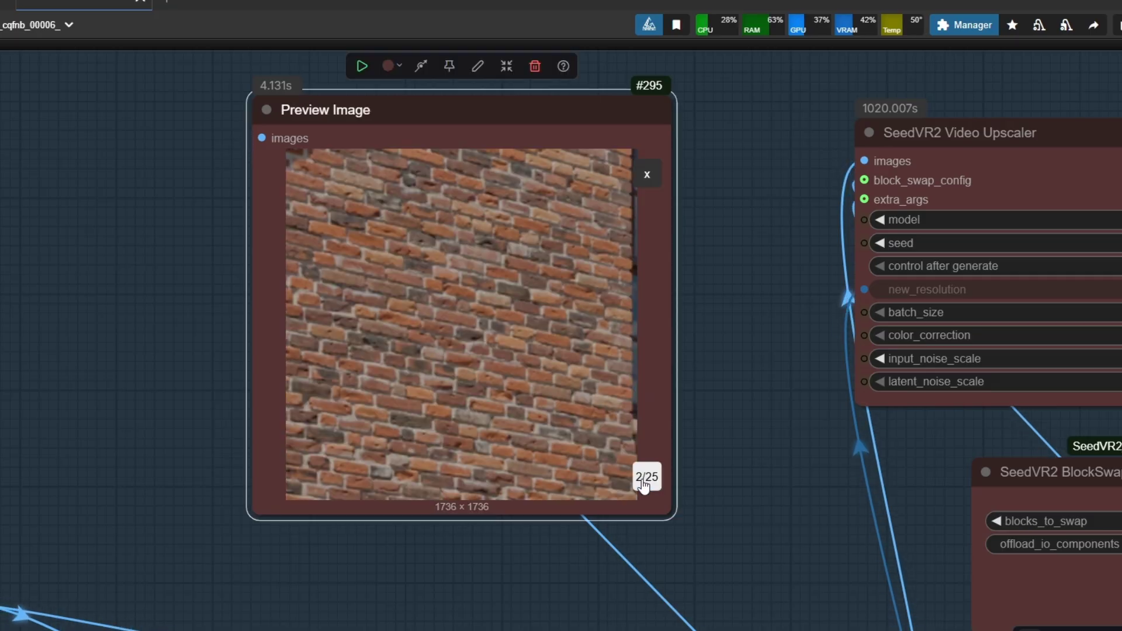
click(642, 479)
click(642, 479)
click(643, 479)
click(642, 479)
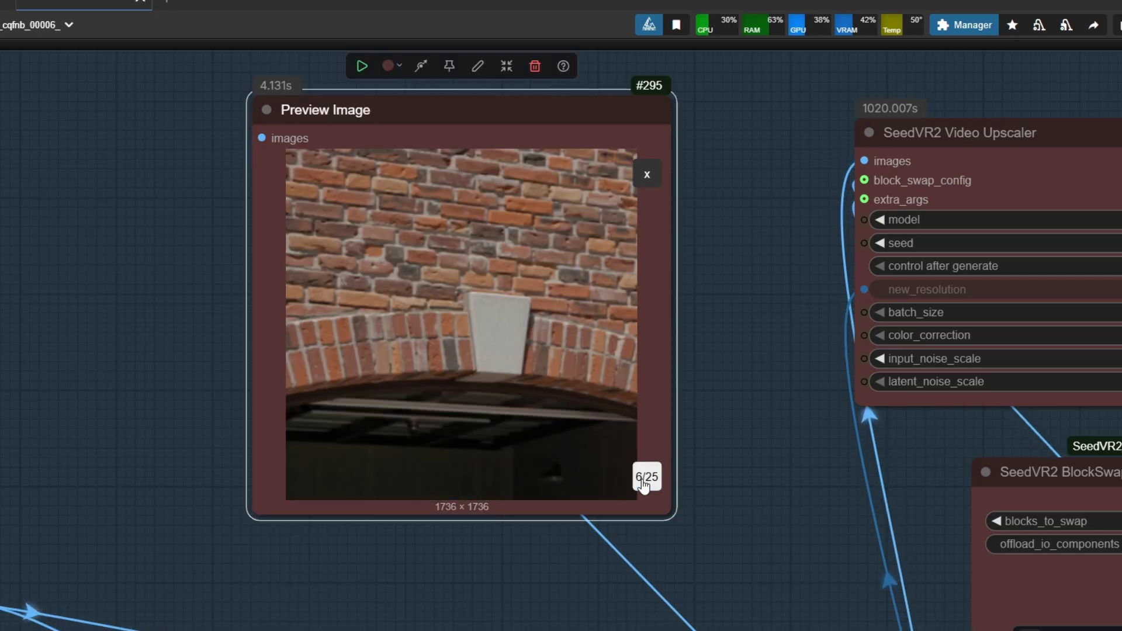
click(643, 482)
click(643, 482)
click(643, 482)
click(644, 482)
click(643, 482)
click(643, 482)
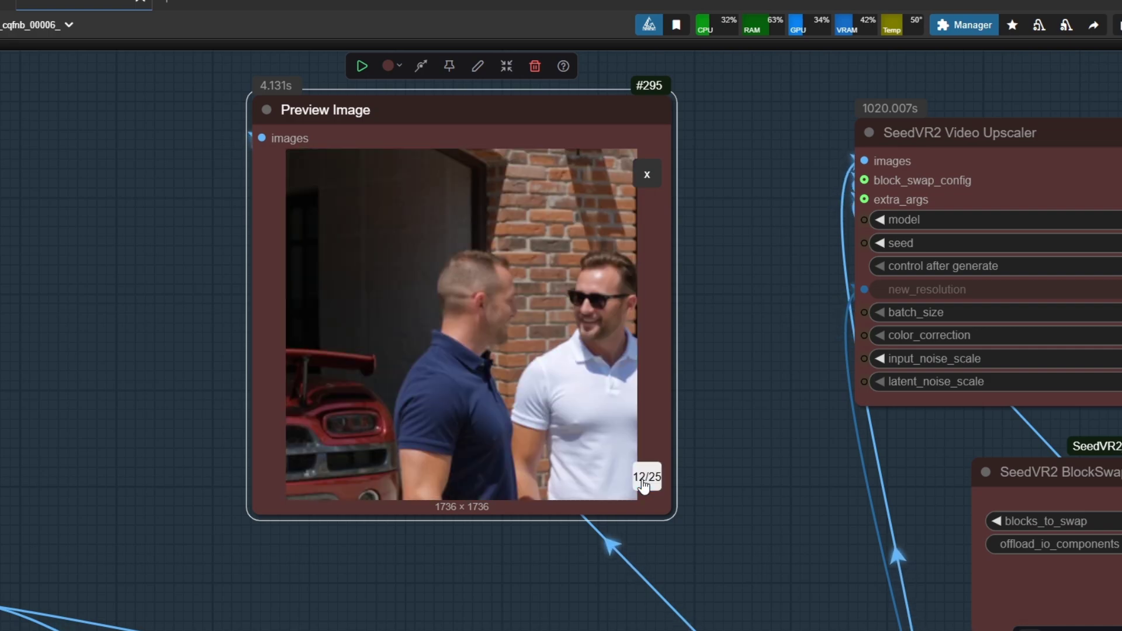
click(643, 480)
click(643, 480)
click(642, 480)
click(642, 480)
click(643, 481)
click(643, 480)
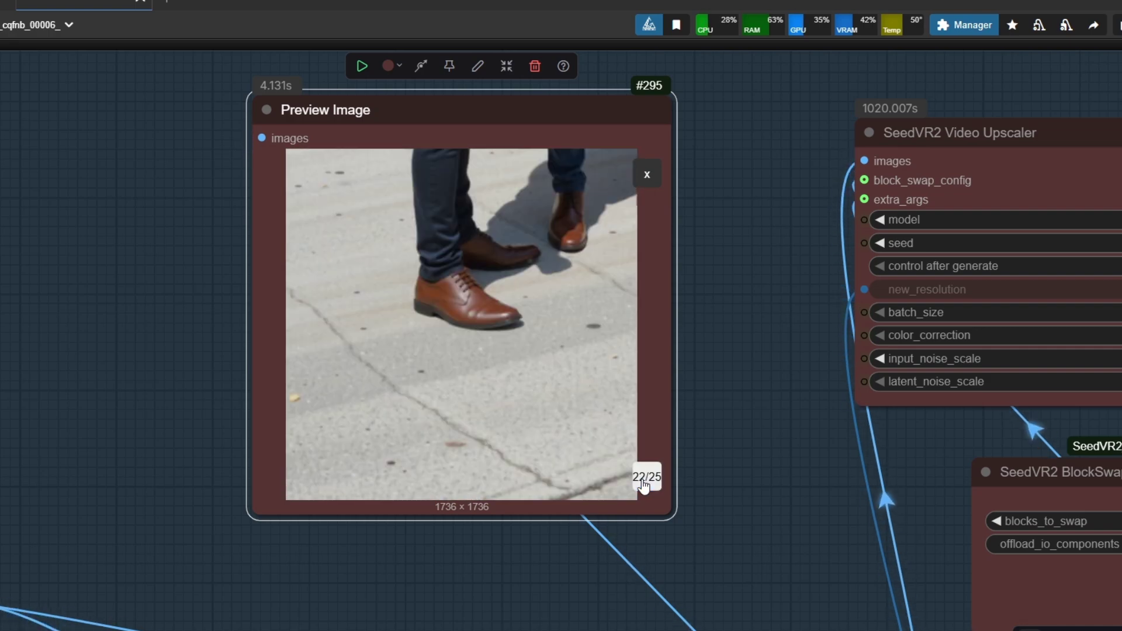
click(642, 480)
click(643, 481)
click(643, 483)
click(643, 482)
click(647, 174)
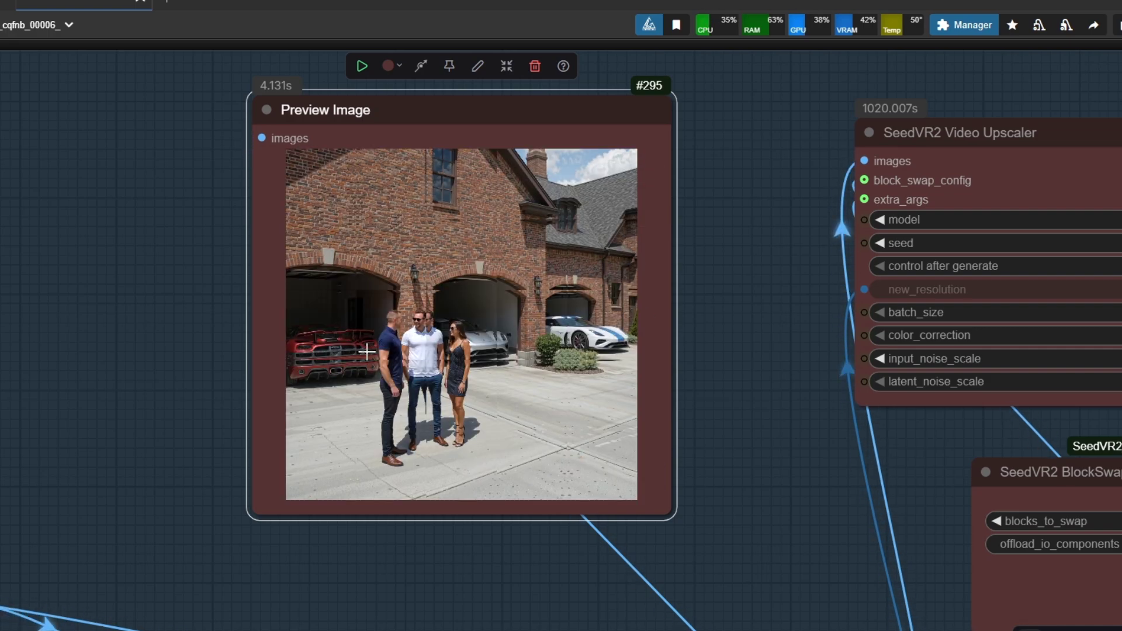
scroll(496, 249, down, 6)
drag(600, 392, 629, 174)
scroll(488, 409, up, 4)
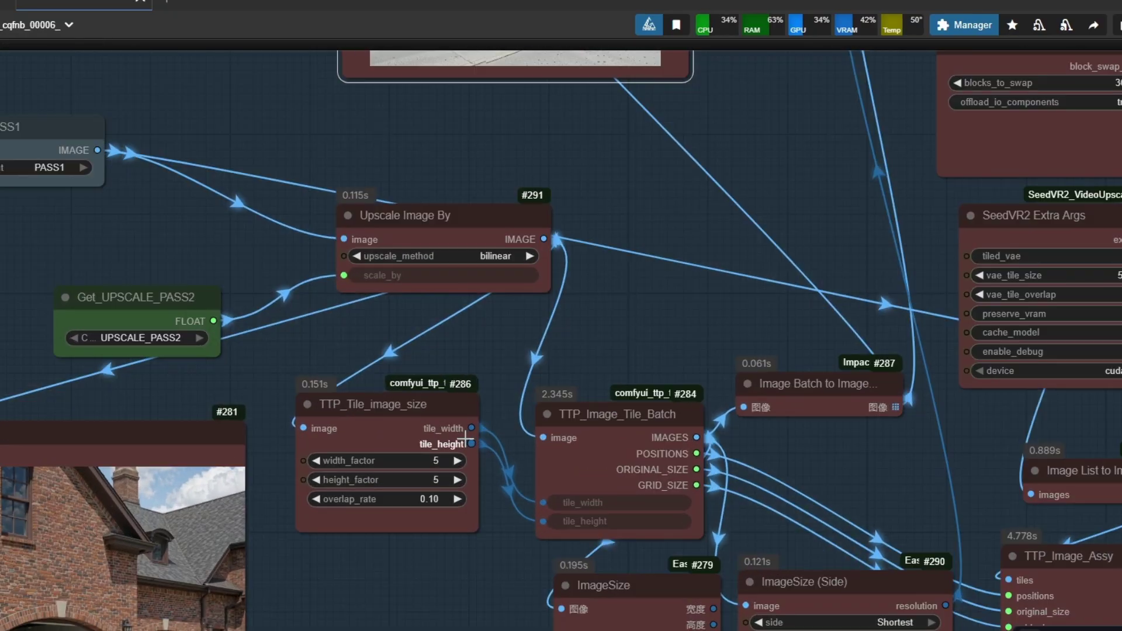
click(320, 460)
click(320, 480)
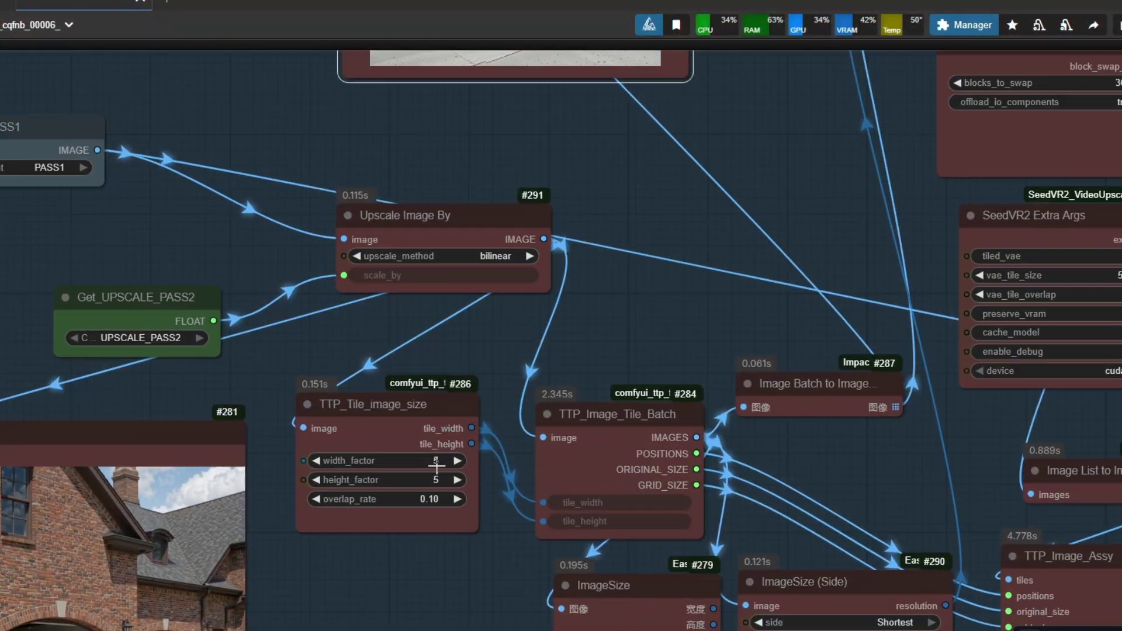
- Lower TTP_Tile_image_size width_factor and height_factor from 5 to 4
click(316, 461)
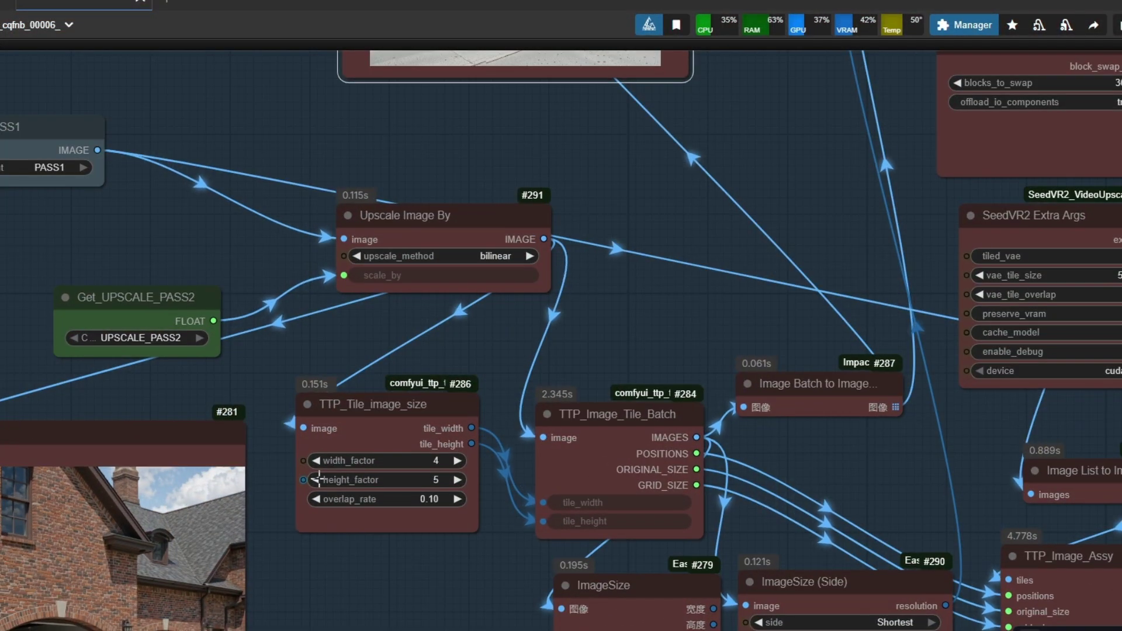
click(316, 480)
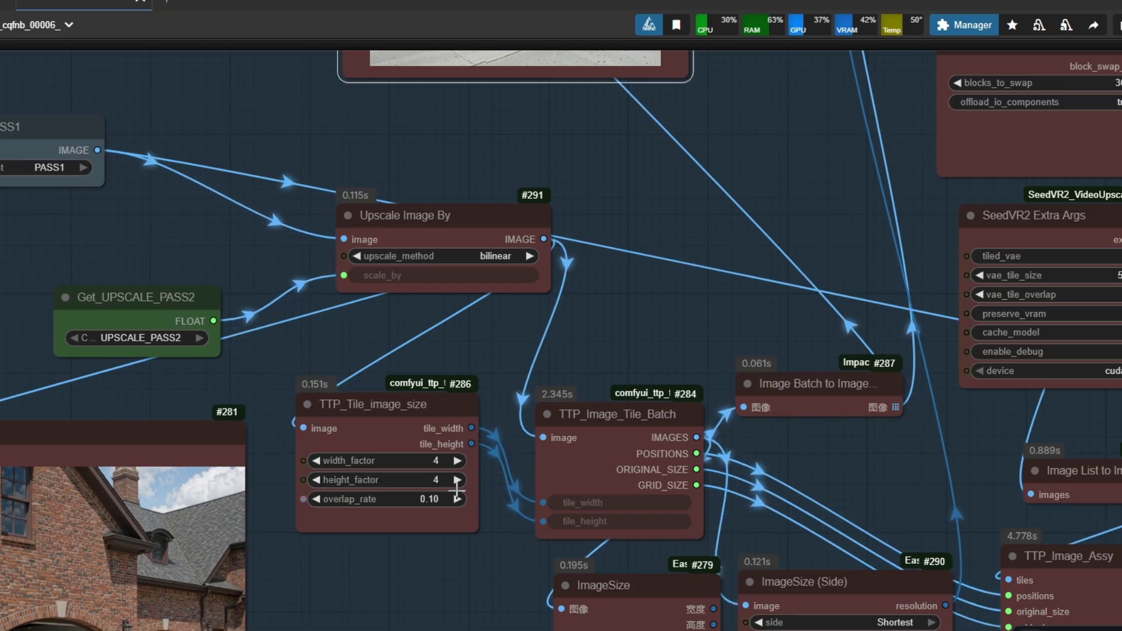
drag(614, 300, 419, 475)
scroll(534, 382, down, 2)
drag(539, 380, 419, 582)
- Shift the SeedVR2 Video Upscaler node slightly left
drag(696, 188, 666, 179)
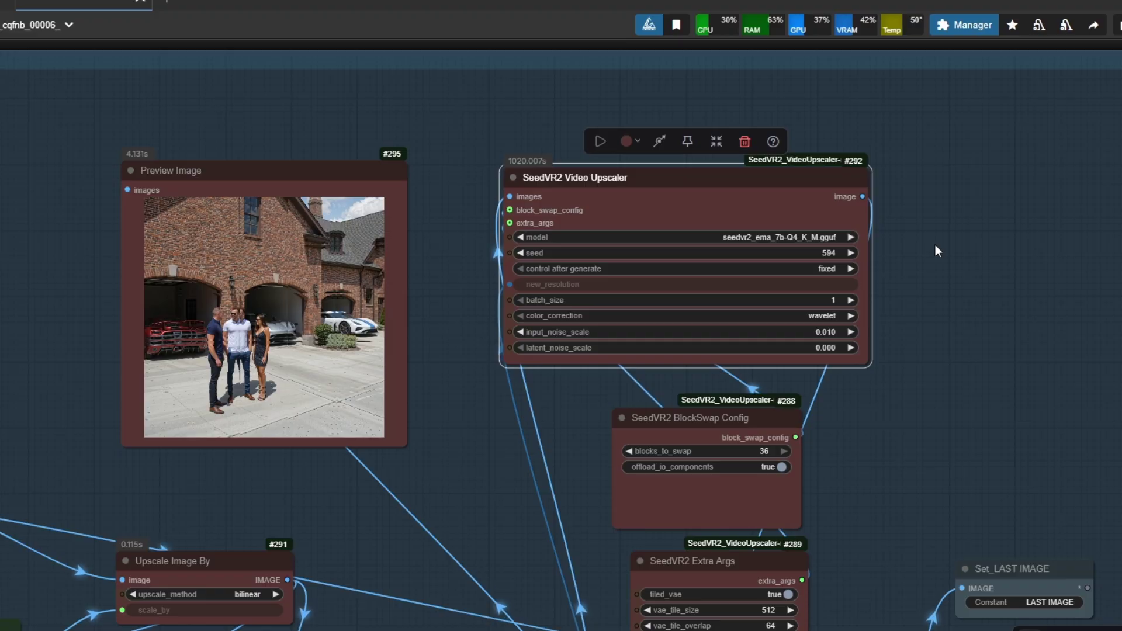
click(962, 257)
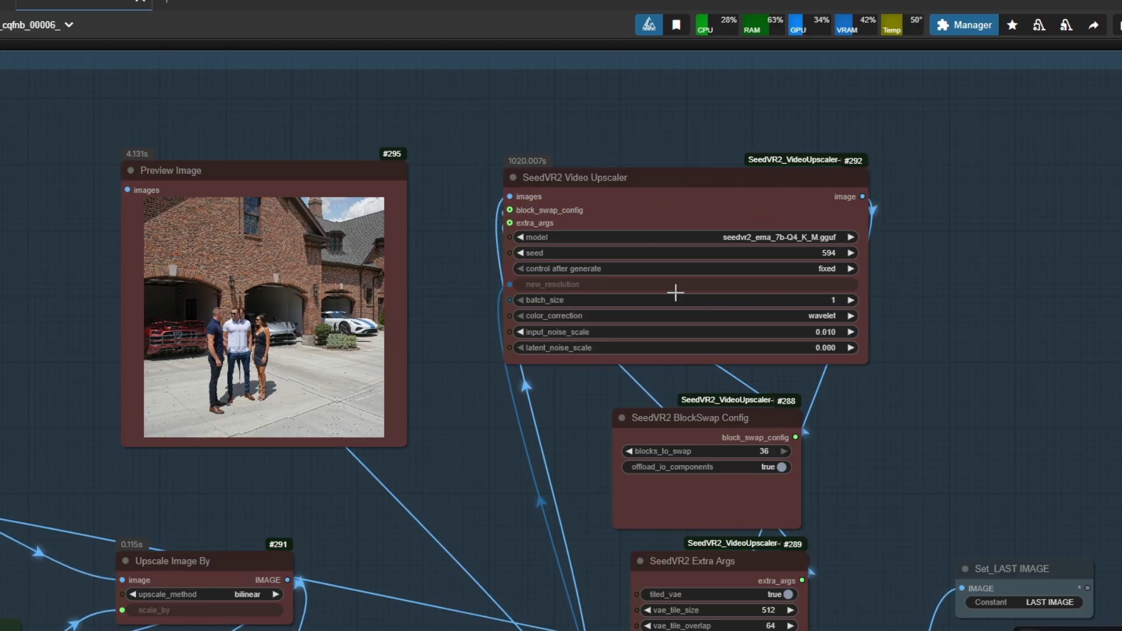
scroll(890, 363, up, 2)
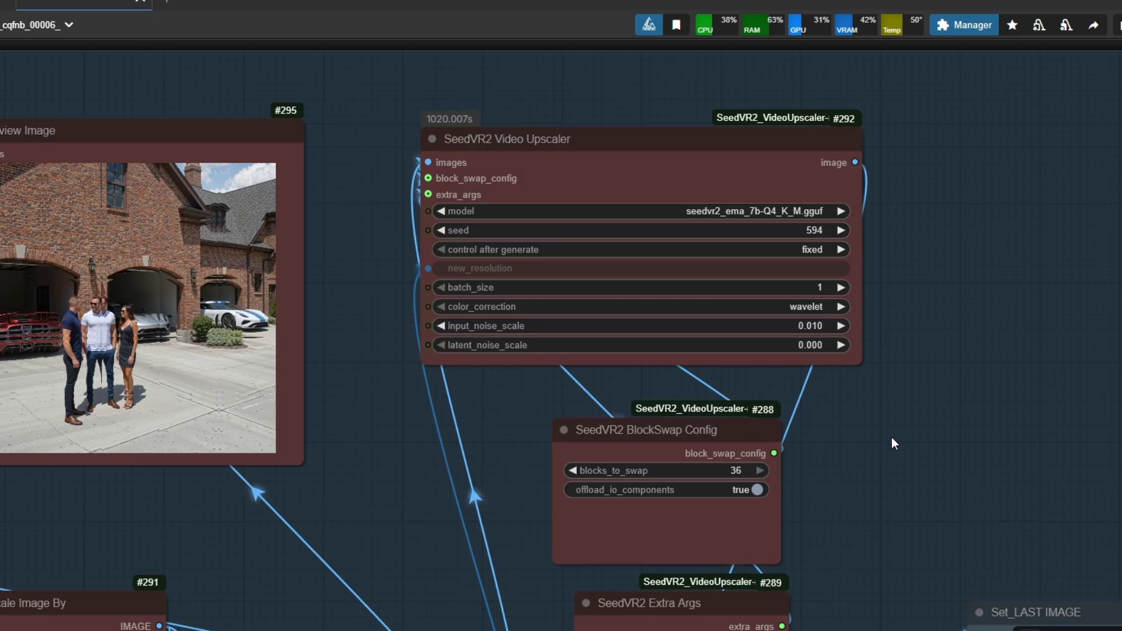
- Pan to the LAST IMAGE PREVIEW and Image Comparer nodes and zoom into the 7947 × 7947 result
drag(891, 437, 786, 261)
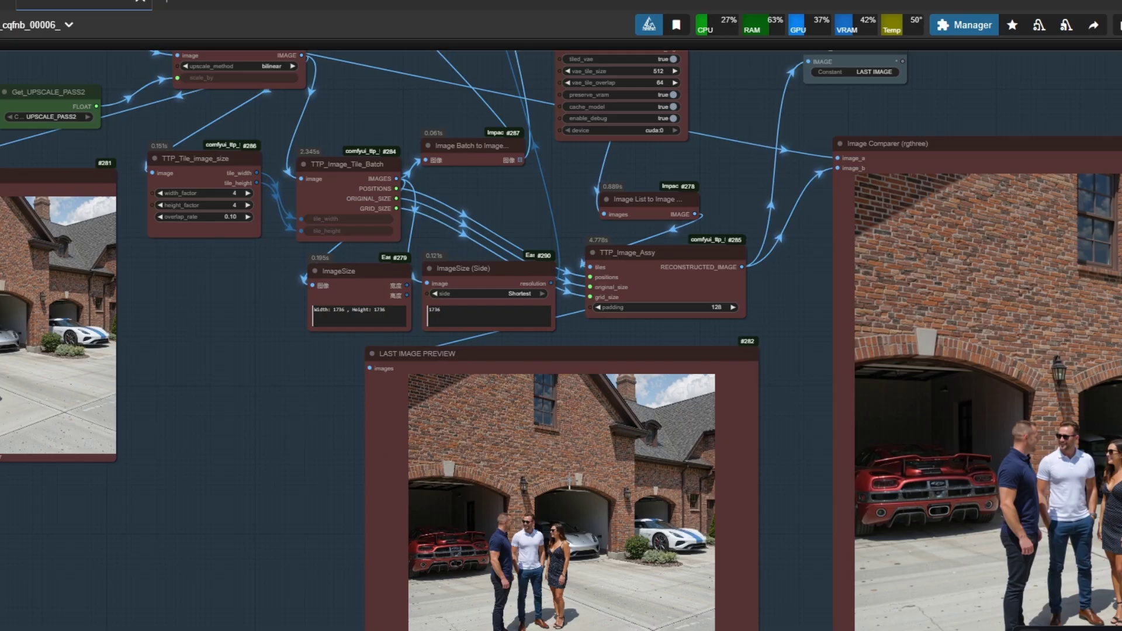
drag(290, 428, 15, 396)
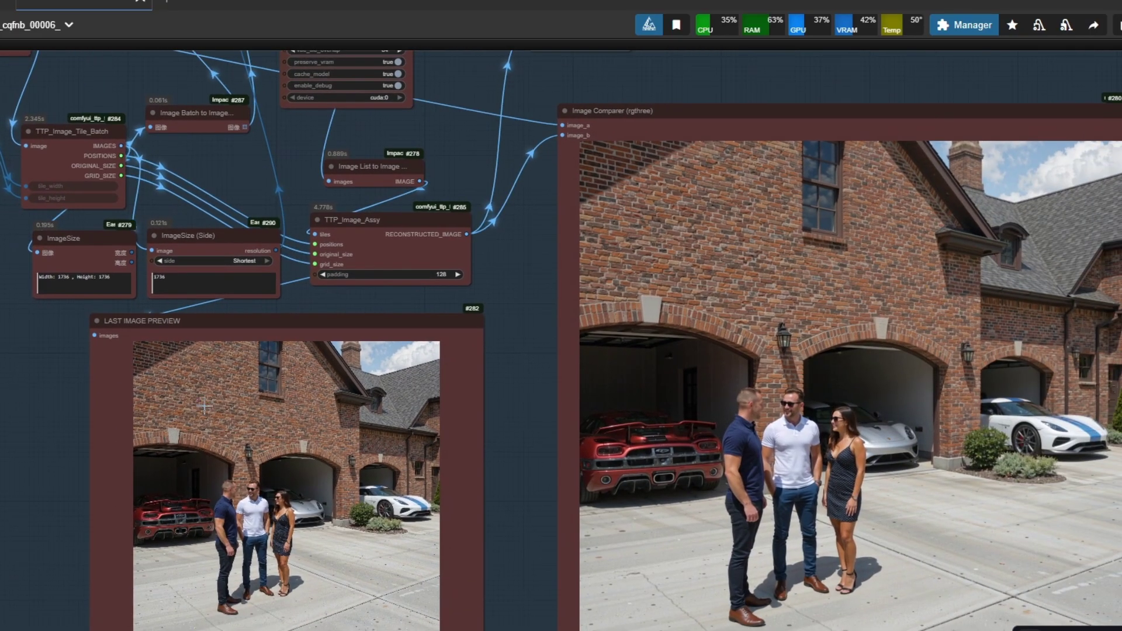
scroll(193, 407, down, 2)
mouse_move(234, 595)
mouse_down()
mouse_move(257, 606)
mouse_move(246, 609)
mouse_up()
scroll(255, 614, up, 9)
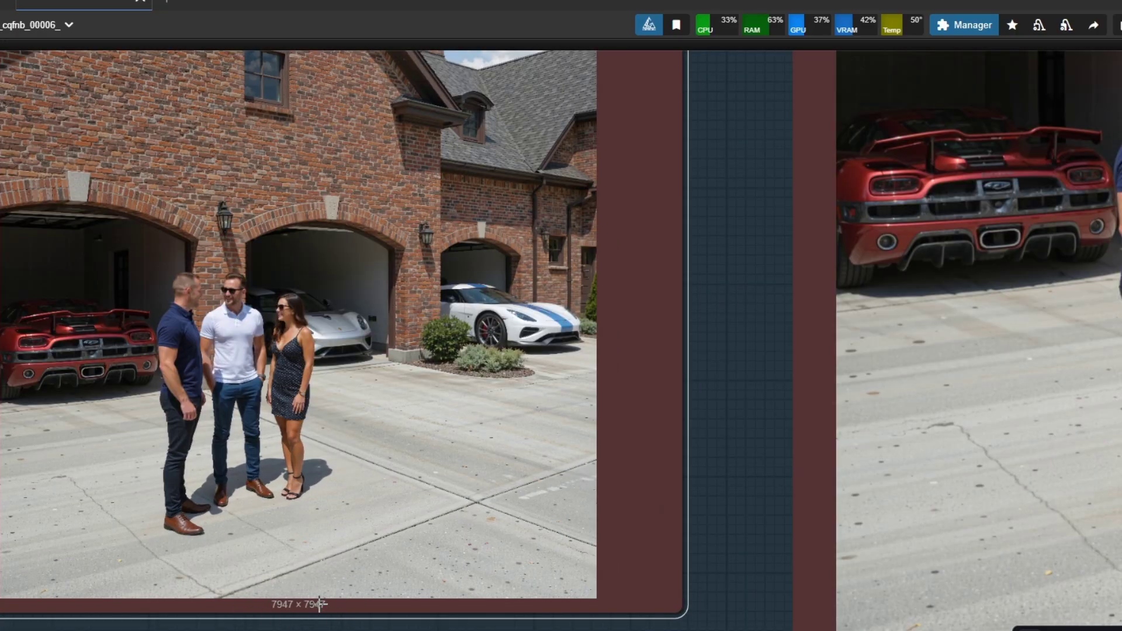
scroll(431, 561, down, 1)
scroll(175, 501, up, 1)
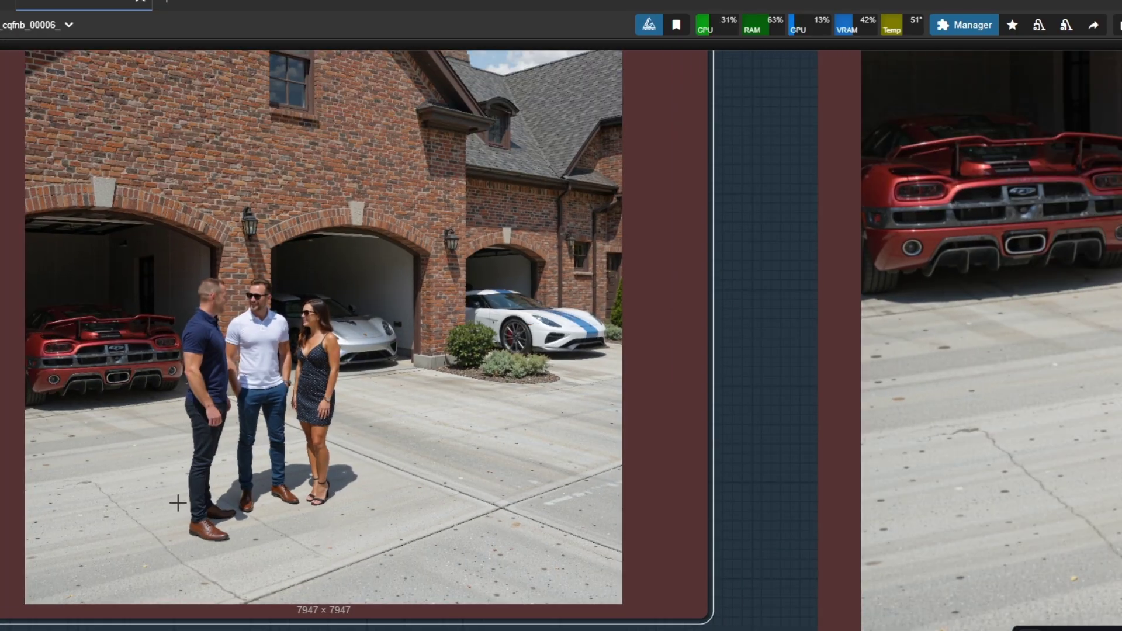
scroll(193, 421, up, 1)
scroll(88, 313, up, 1)
scroll(88, 313, down, 4)
scroll(217, 349, down, 3)
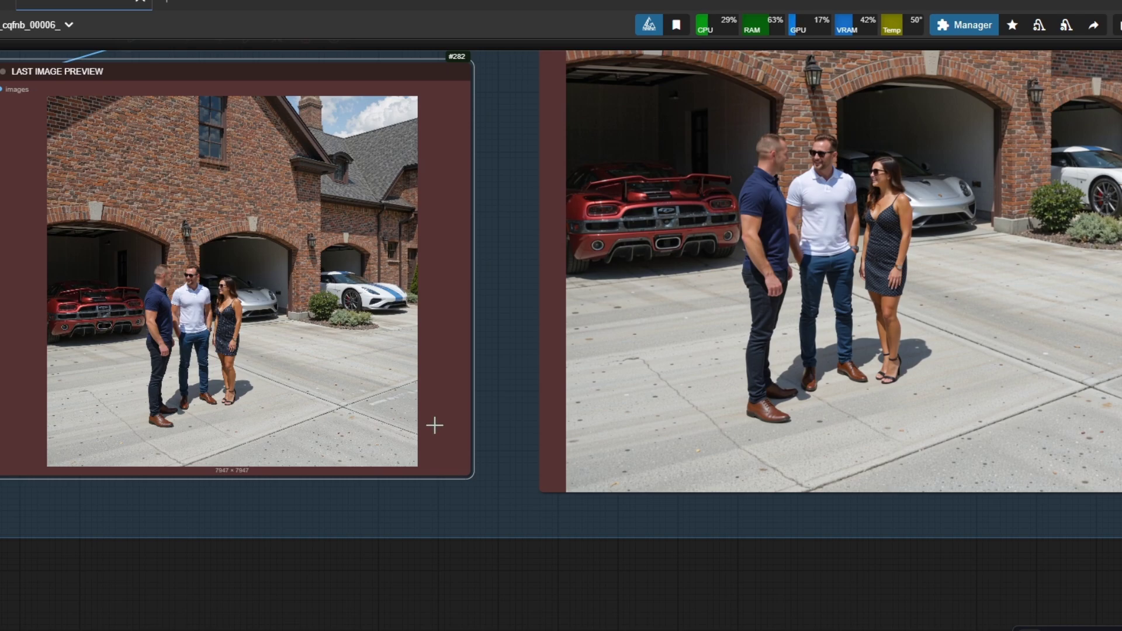
drag(492, 469, 206, 593)
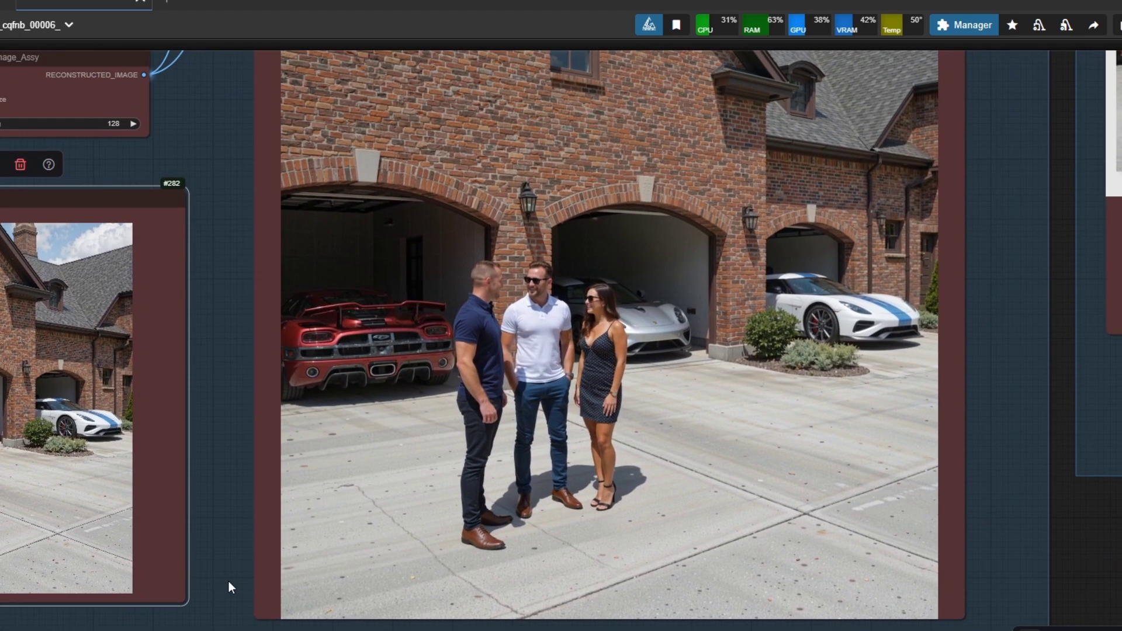
scroll(228, 582, down, 4)
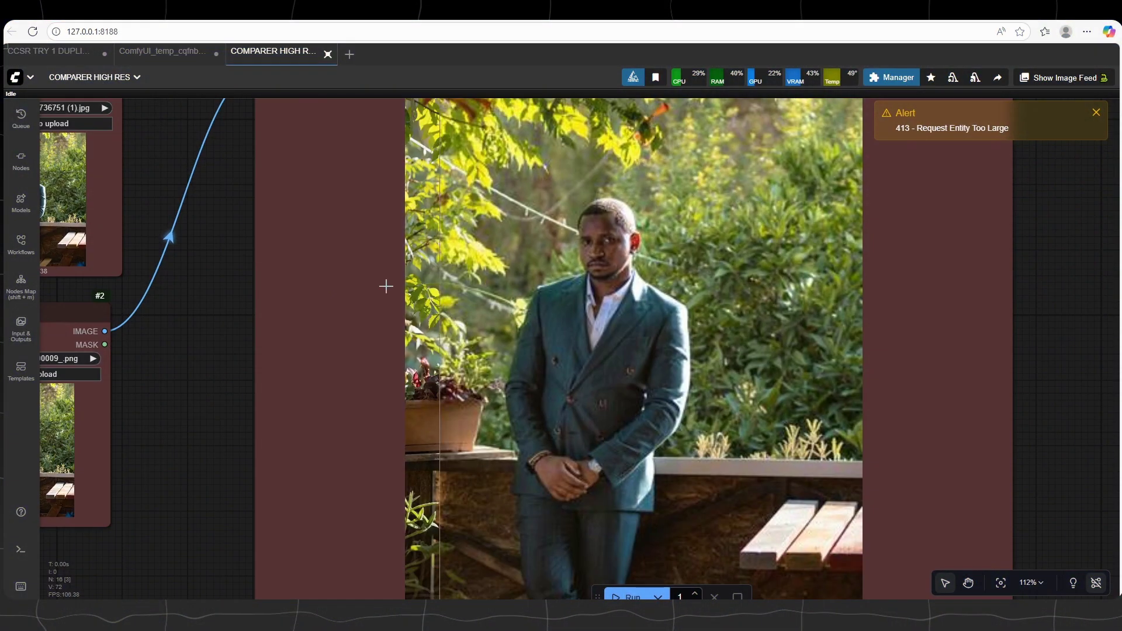
scroll(548, 341, up, 3)
scroll(348, 295, up, 4)
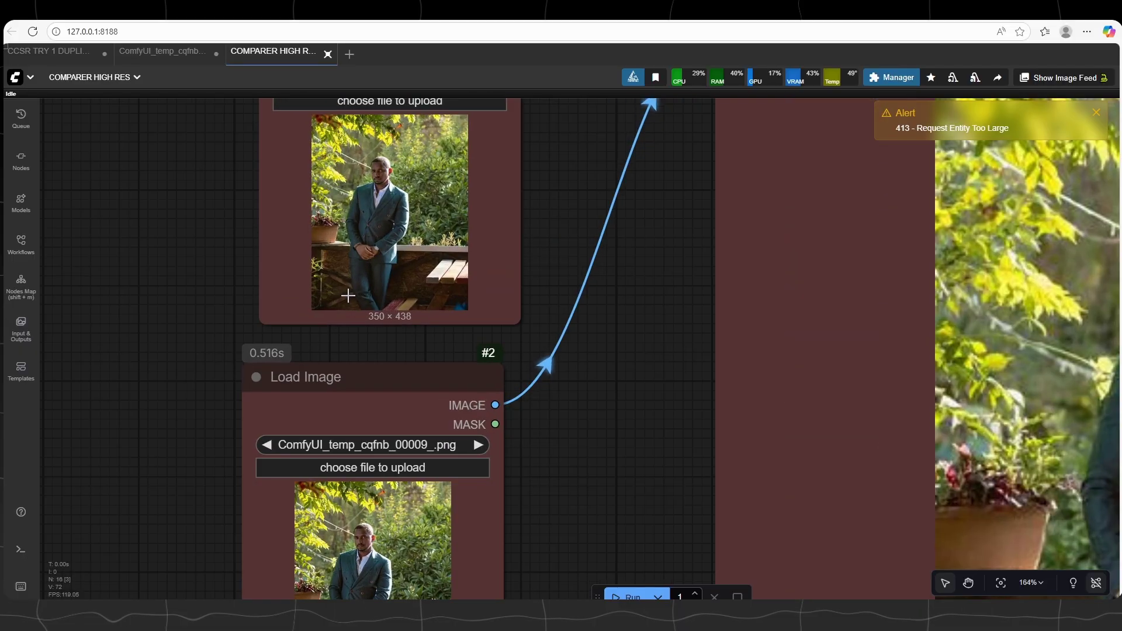
click(385, 323)
scroll(386, 327, up, 2)
scroll(411, 353, down, 2)
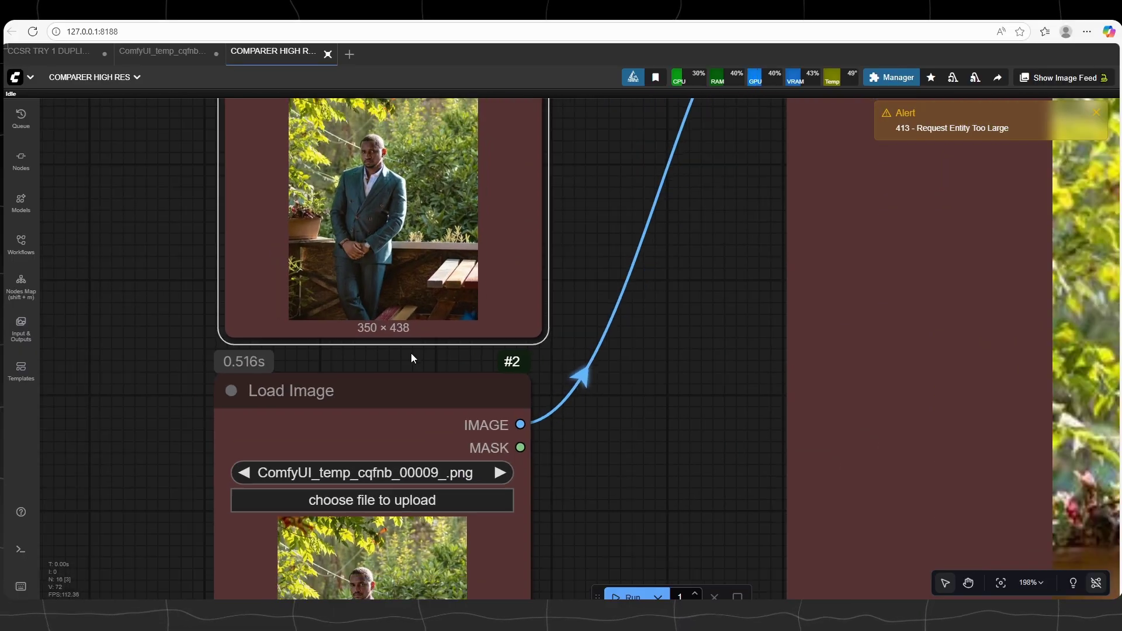
drag(587, 393, 573, 352)
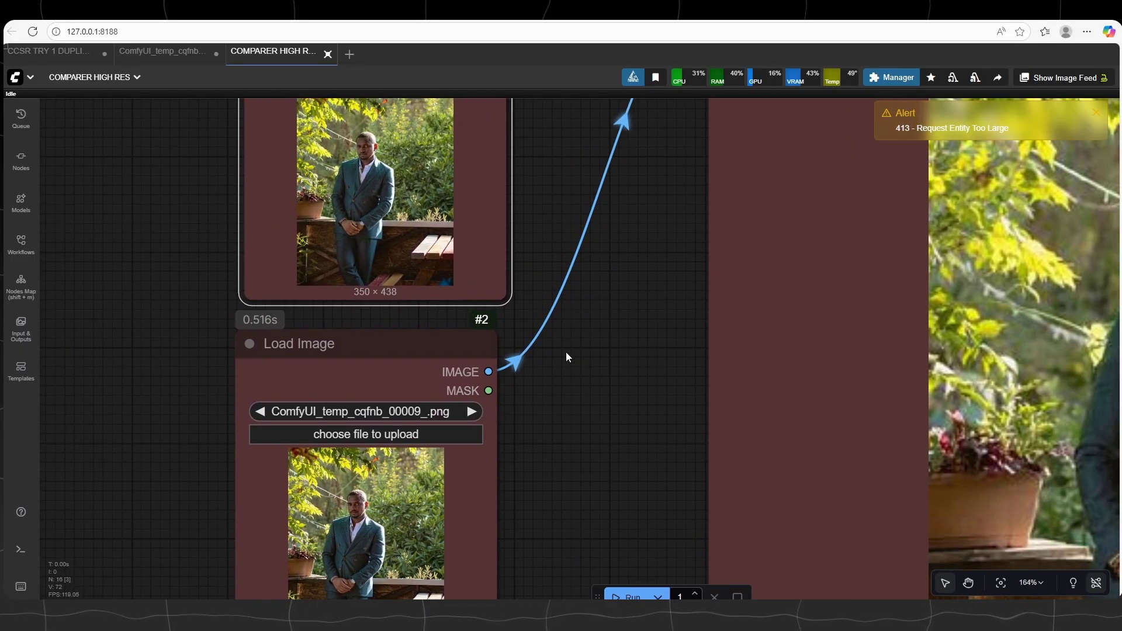
drag(558, 391, 520, 252)
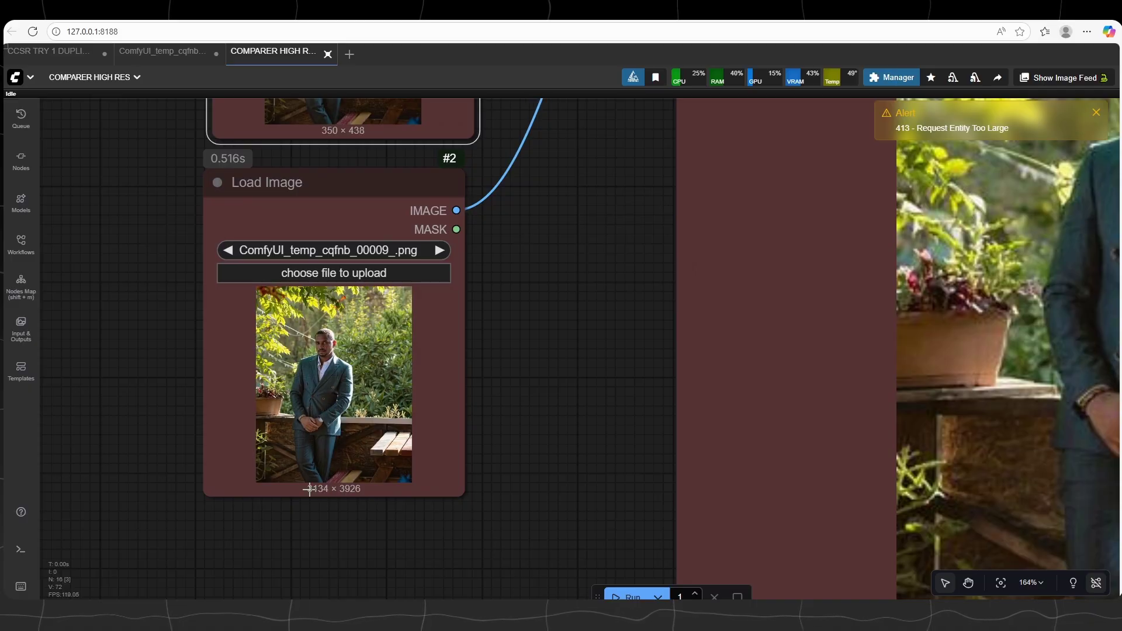
drag(482, 375, 178, 496)
drag(308, 406, 143, 425)
scroll(143, 426, down, 5)
scroll(379, 374, up, 8)
scroll(678, 245, up, 12)
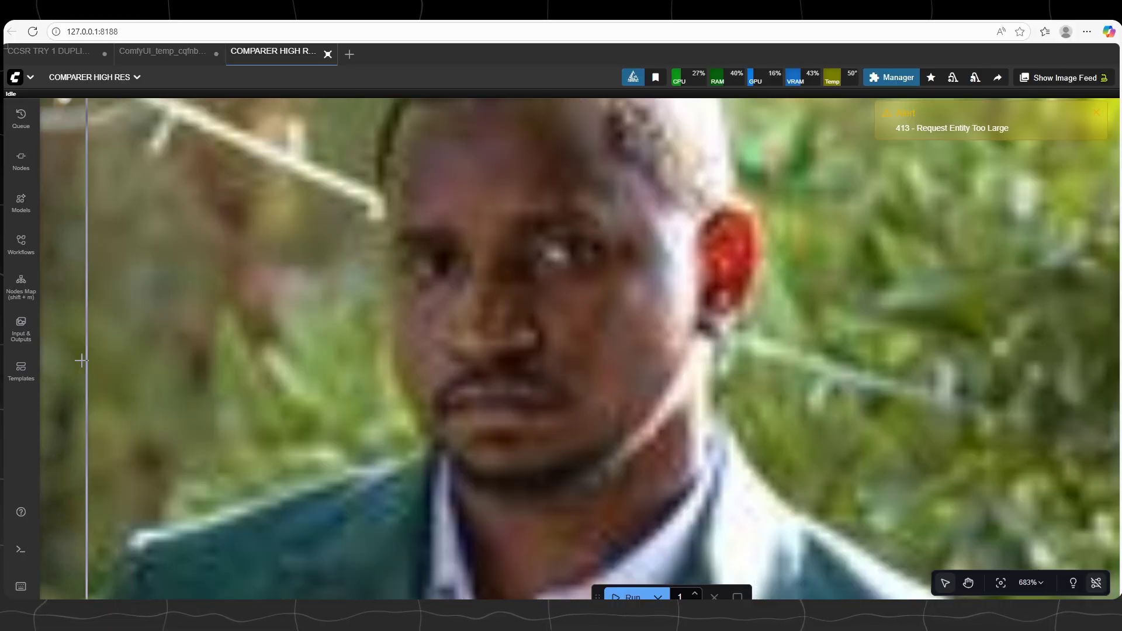
scroll(661, 183, down, 4)
scroll(812, 178, down, 3)
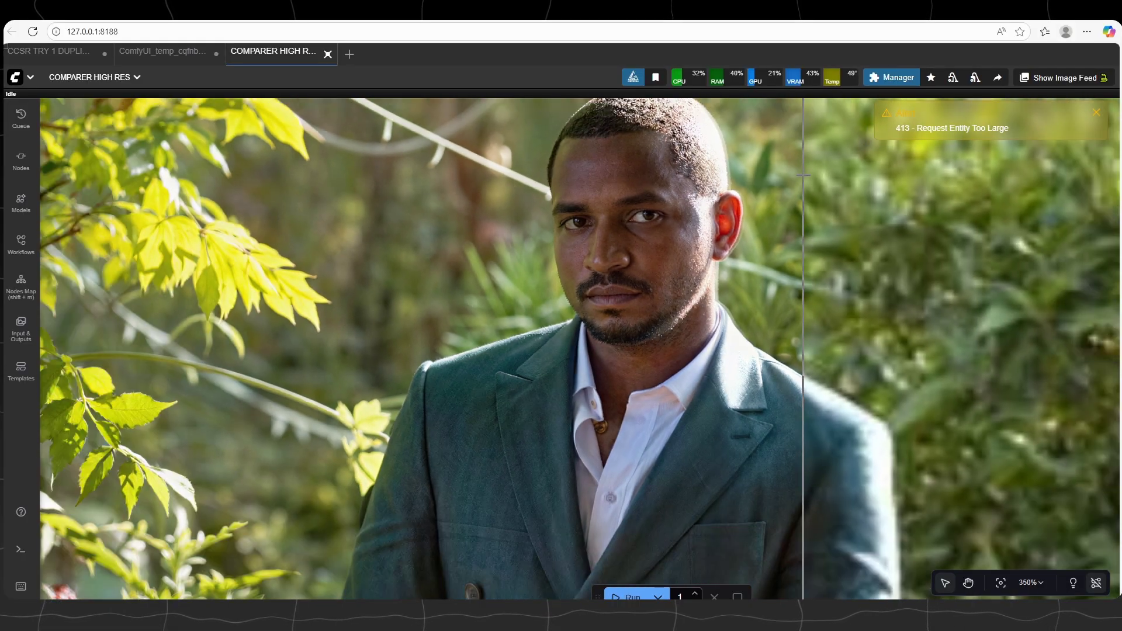
scroll(760, 233, down, 7)
scroll(432, 473, up, 11)
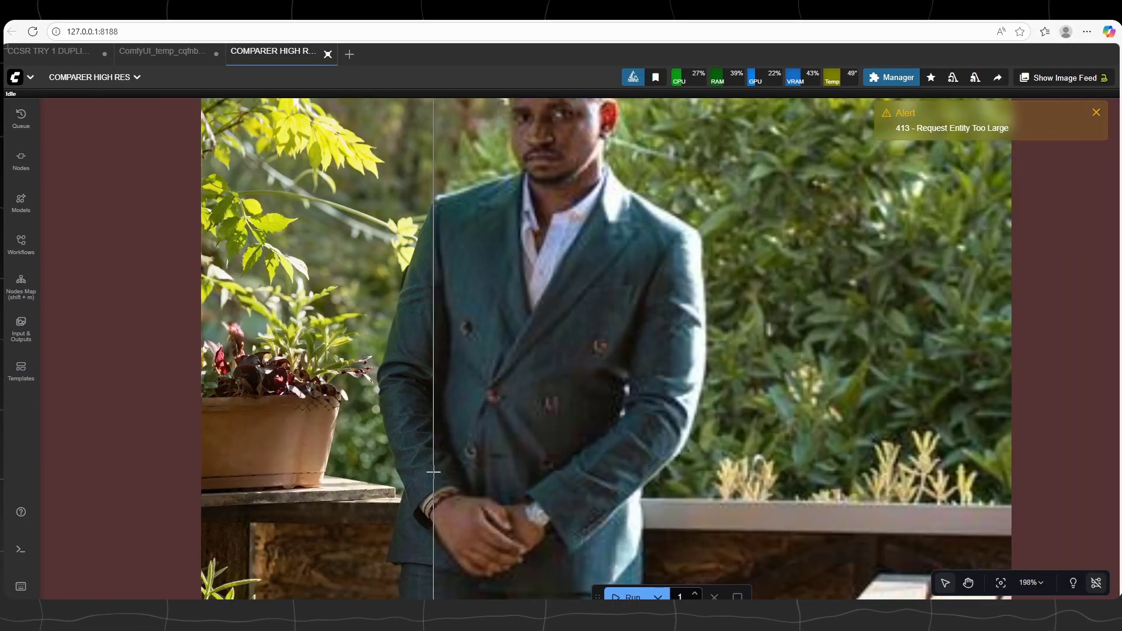
scroll(455, 526, down, 6)
scroll(725, 409, up, 8)
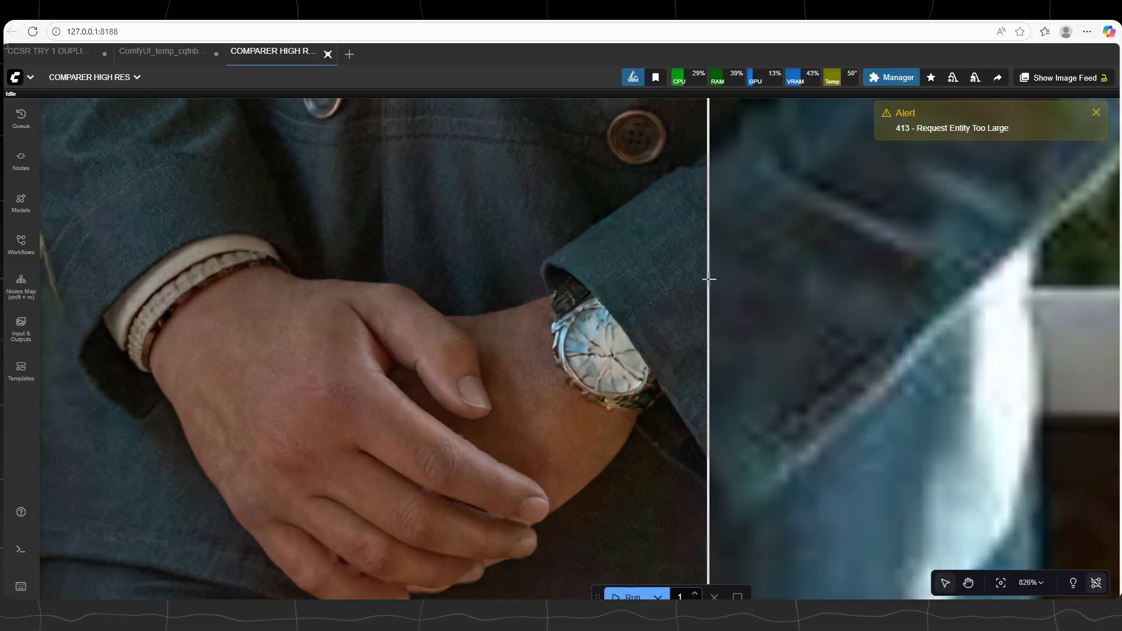
scroll(683, 357, down, 2)
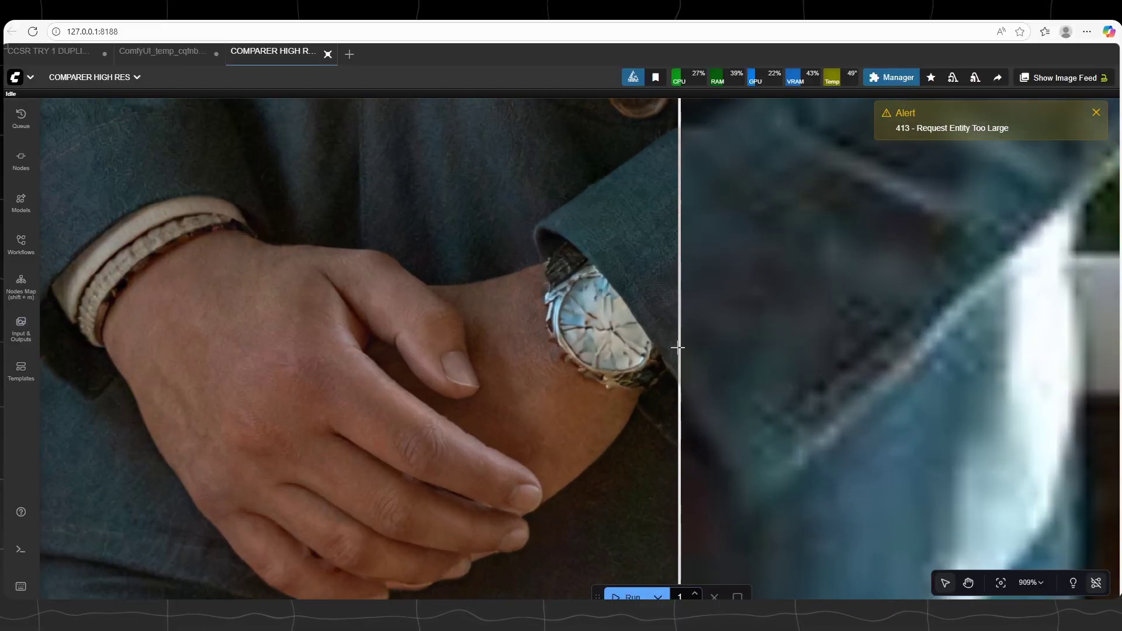
scroll(531, 245, up, 4)
scroll(847, 350, down, 3)
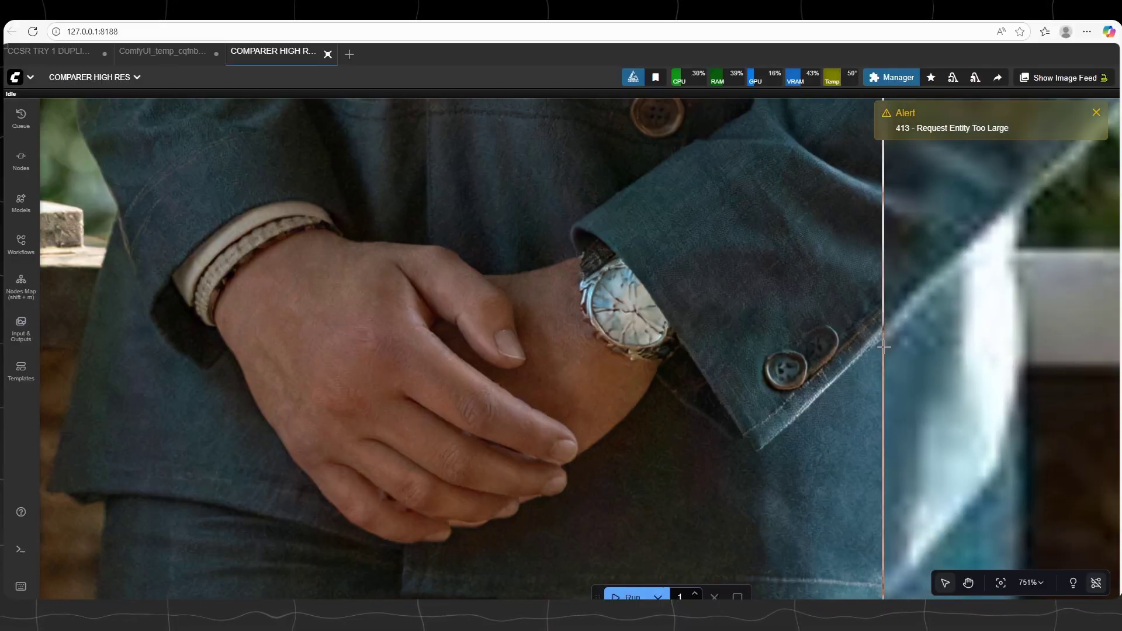
scroll(646, 240, down, 12)
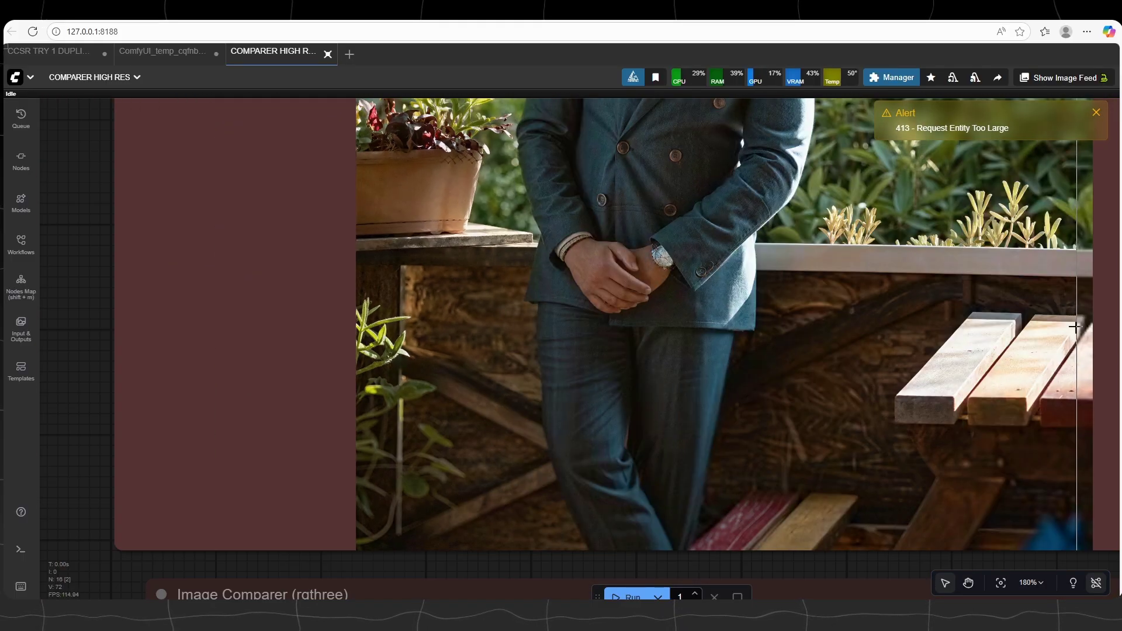
scroll(1023, 350, up, 12)
scroll(864, 391, down, 3)
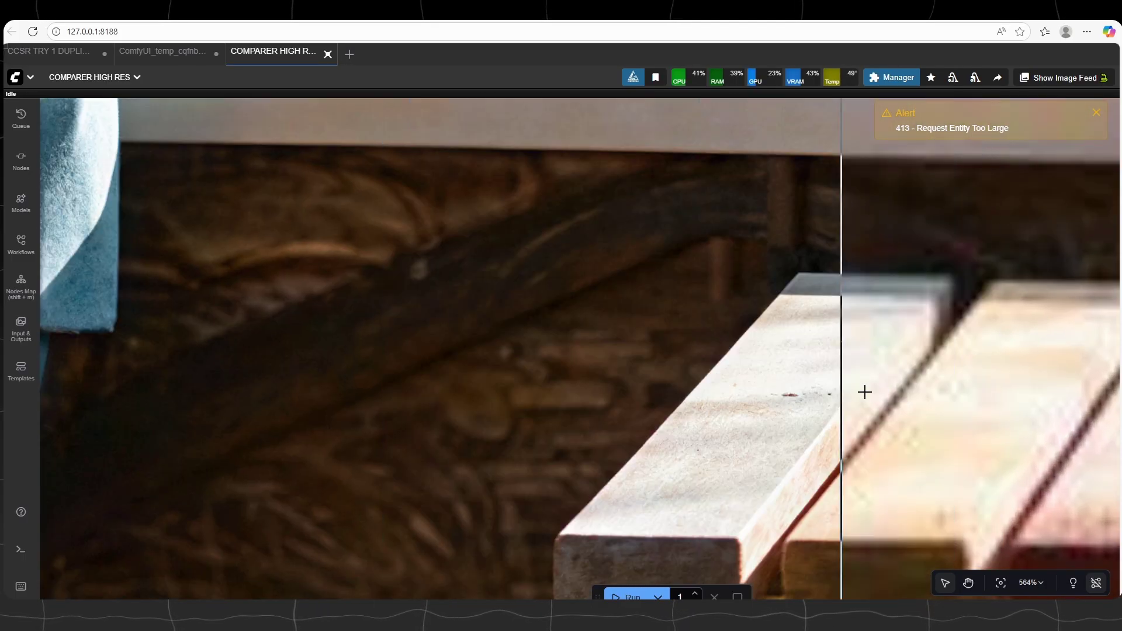
scroll(937, 415, down, 8)
scroll(798, 198, up, 8)
scroll(374, 288, down, 7)
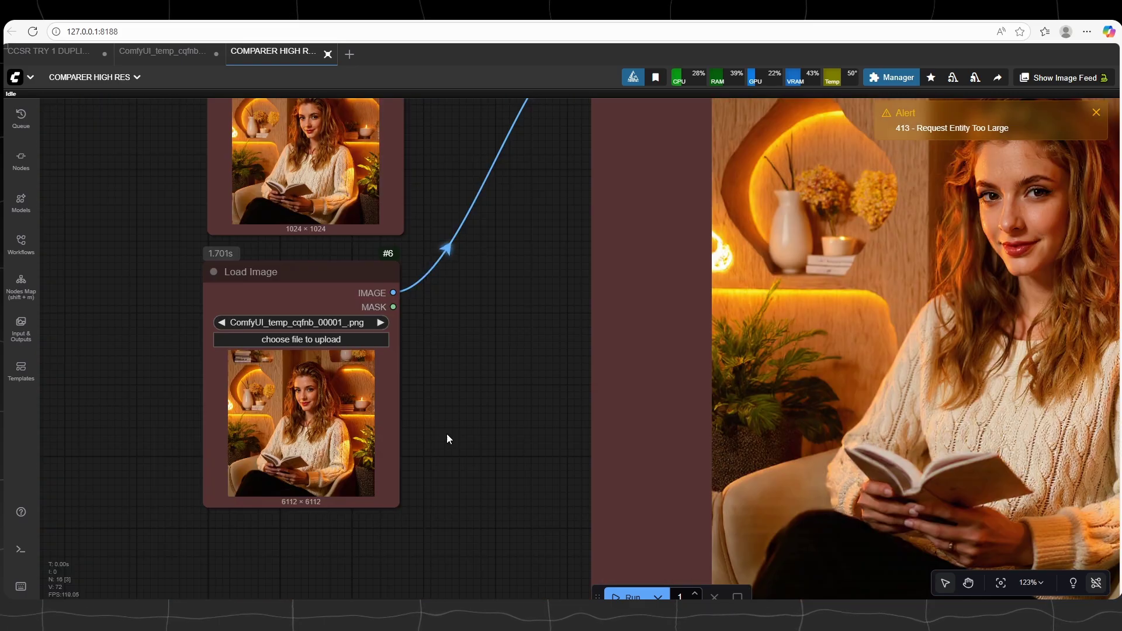
drag(420, 418, 123, 507)
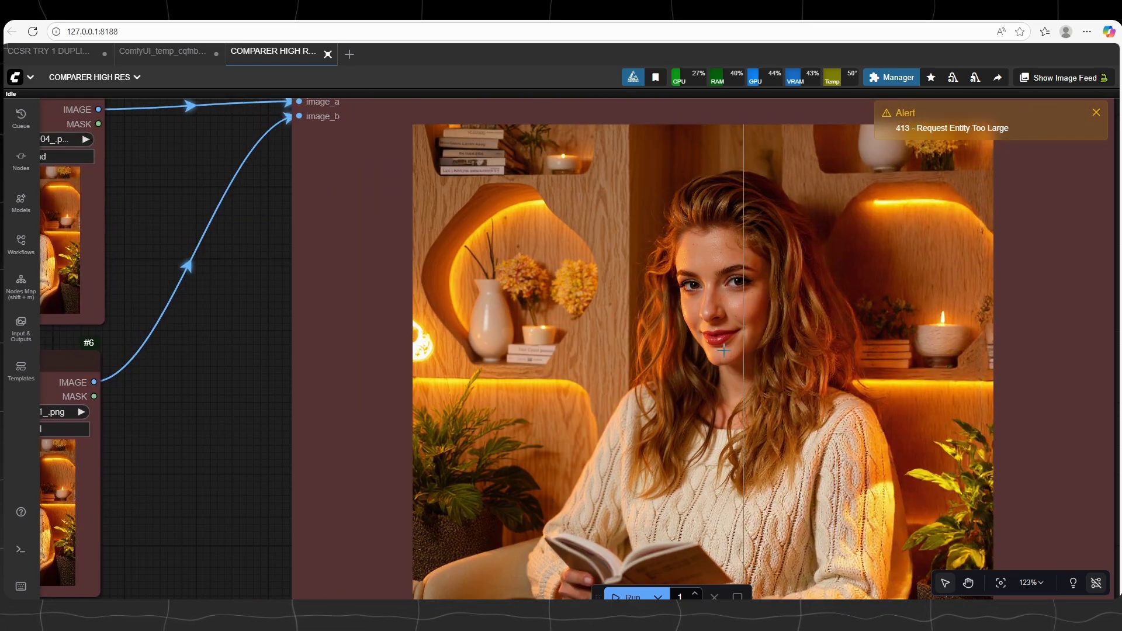
scroll(804, 311, up, 4)
scroll(746, 265, up, 10)
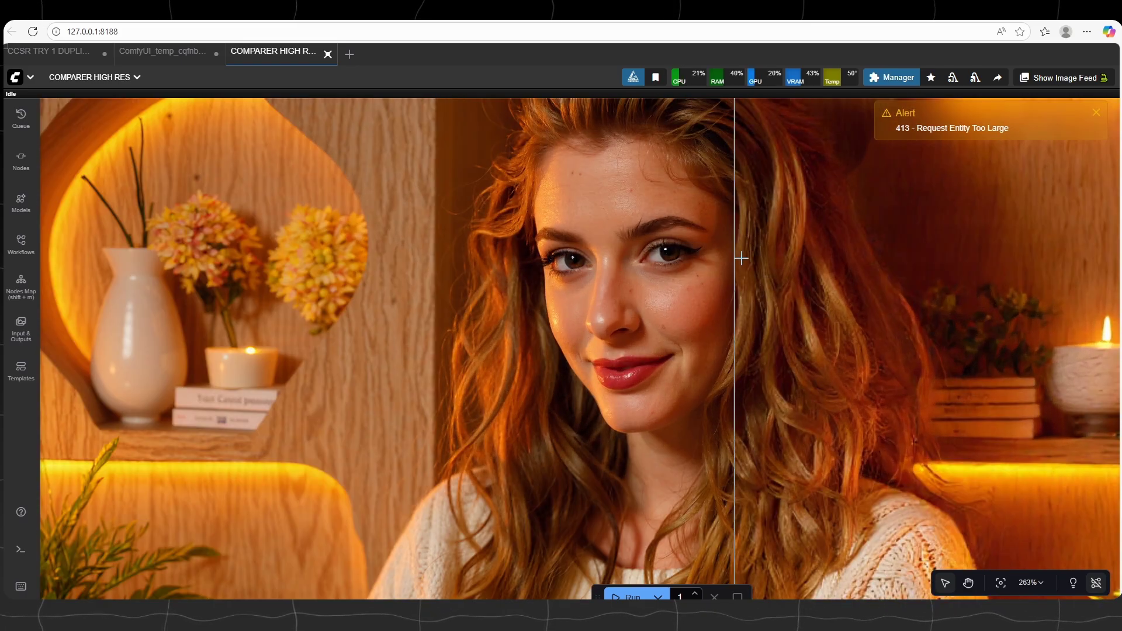
scroll(296, 257, up, 5)
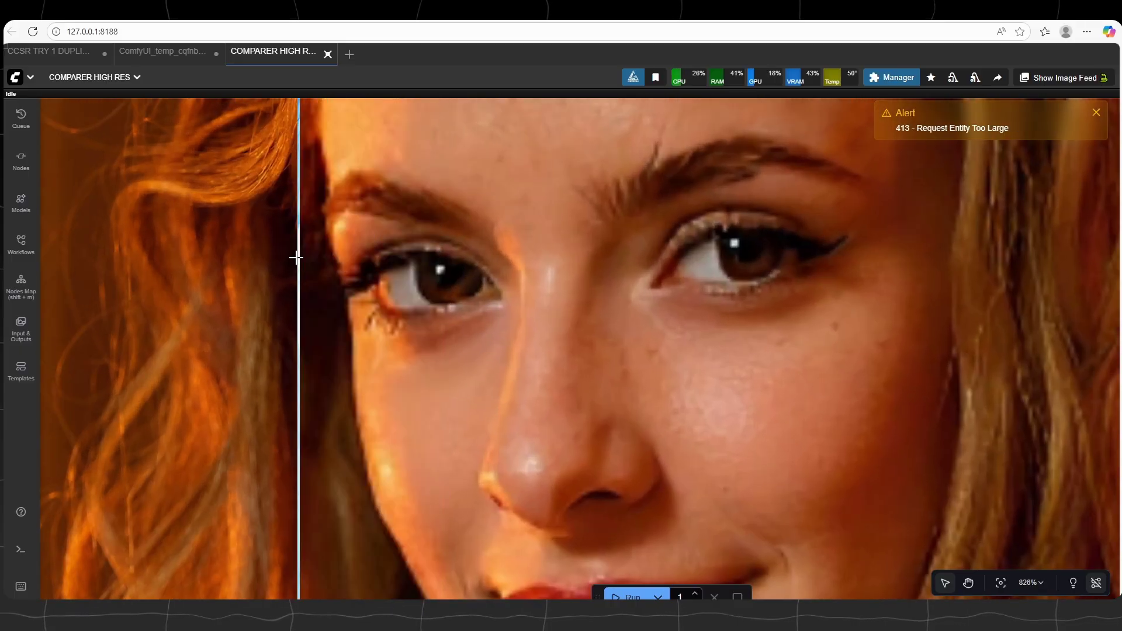
scroll(188, 245, down, 2)
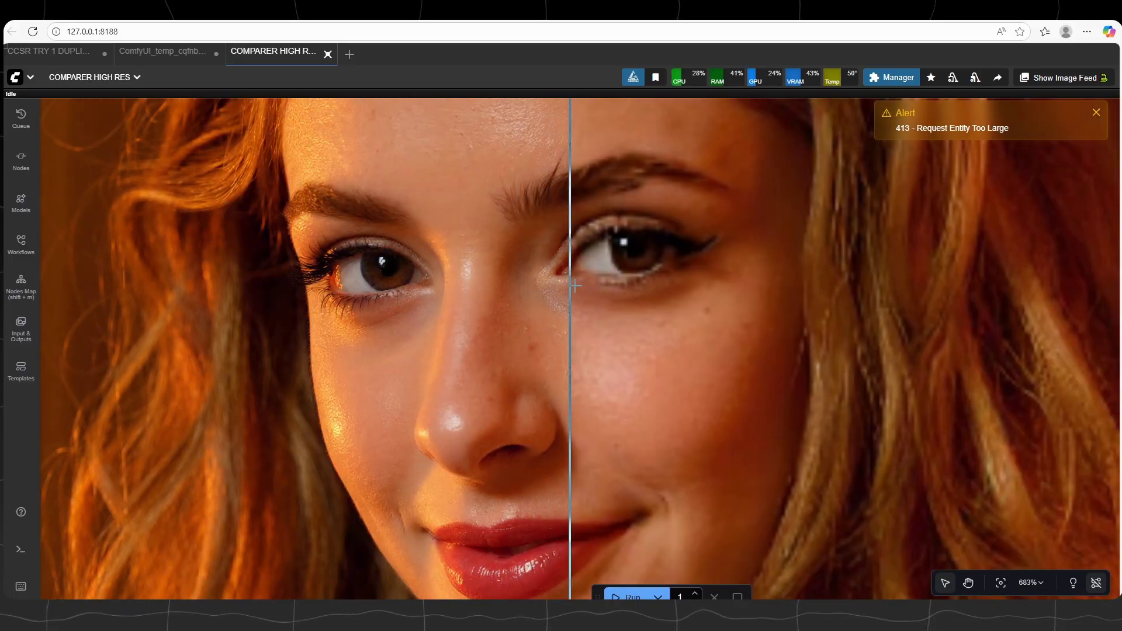
scroll(766, 374, down, 1)
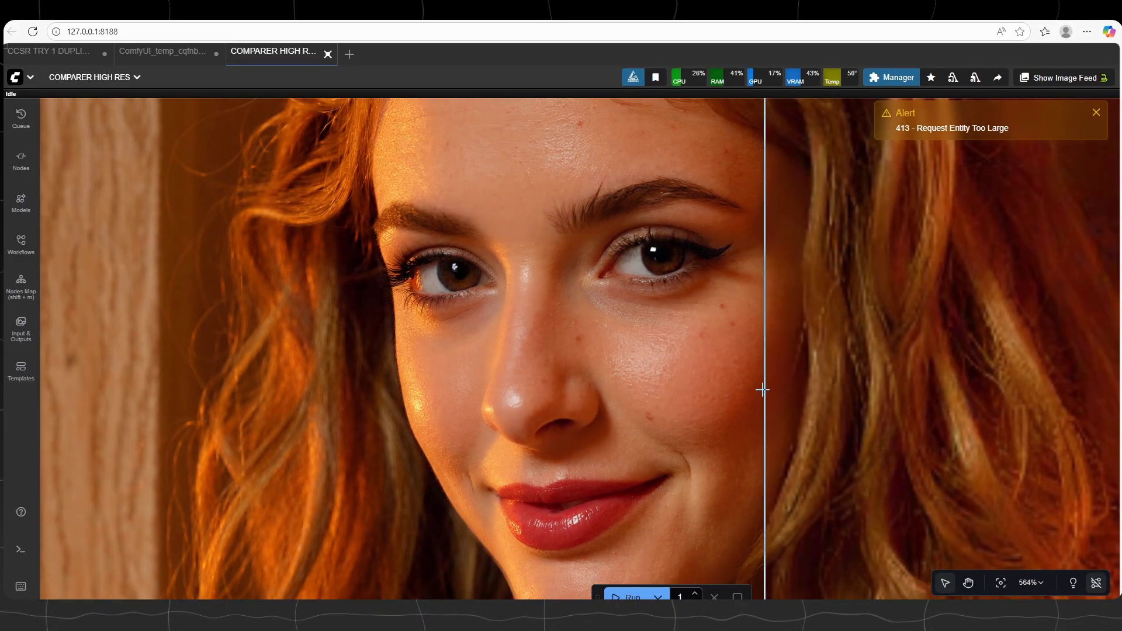
scroll(764, 467, up, 3)
scroll(818, 483, up, 1)
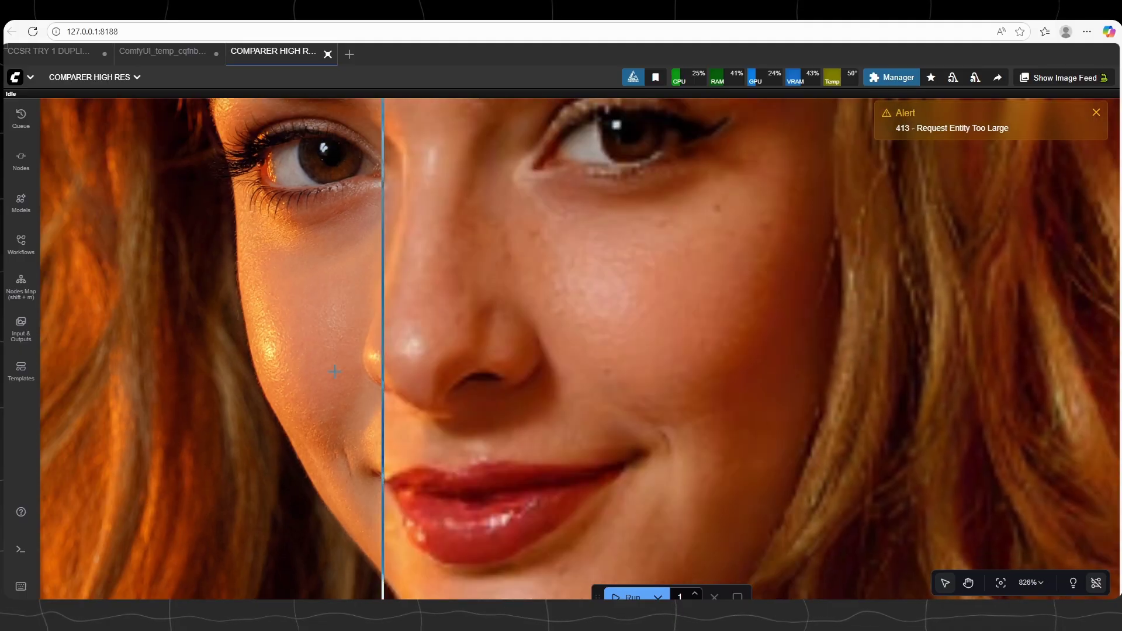
scroll(659, 199, down, 5)
scroll(659, 199, up, 7)
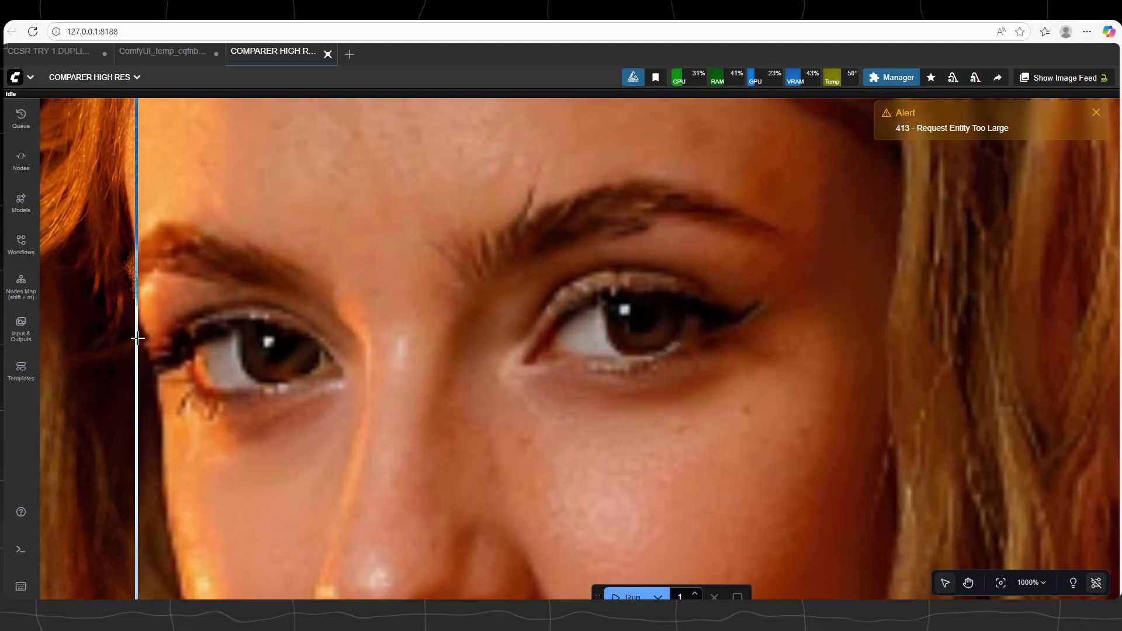
scroll(807, 315, down, 1)
scroll(807, 316, down, 12)
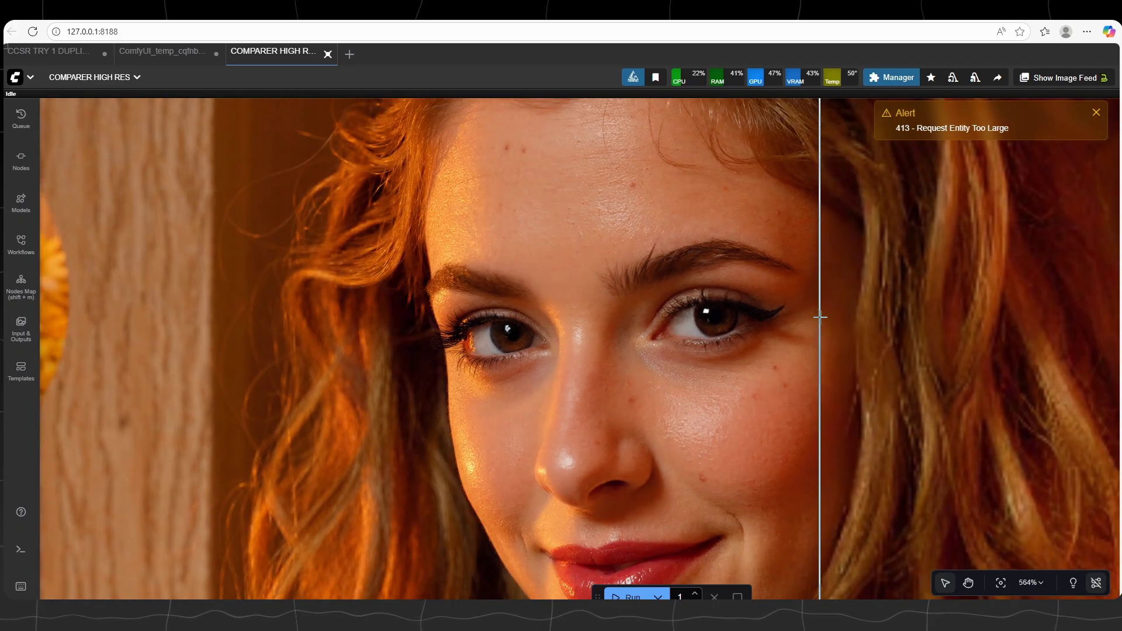
scroll(751, 368, up, 3)
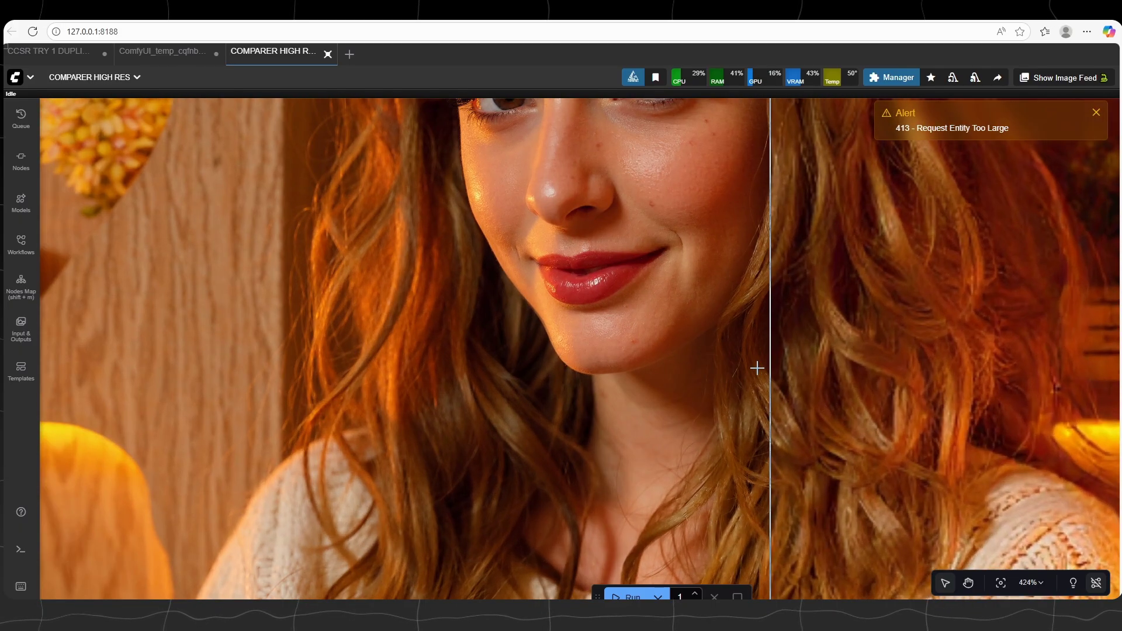
scroll(752, 368, down, 6)
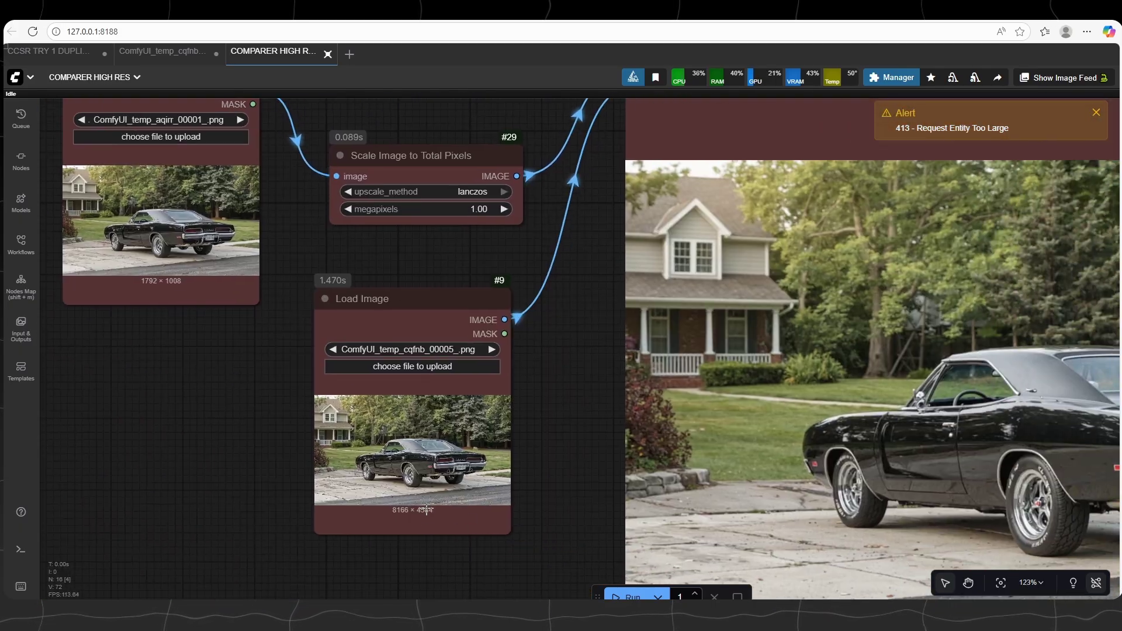
- Zoom in and out around the car Image Comparer to inspect the upscaled details
scroll(426, 509, up, 5)
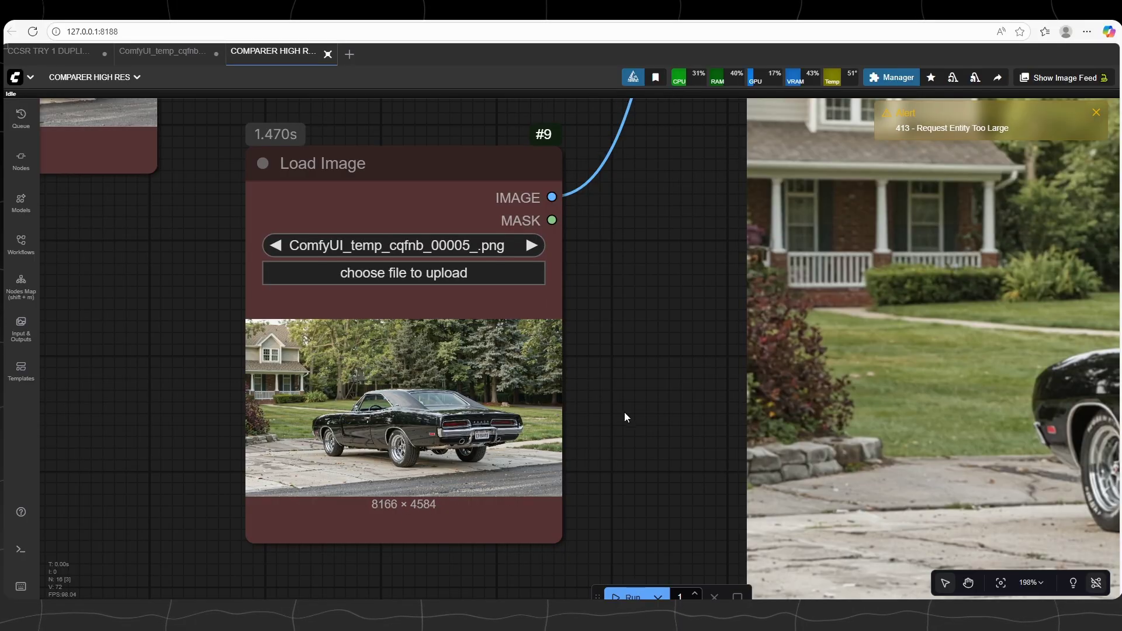
drag(616, 388, 199, 447)
scroll(251, 371, down, 3)
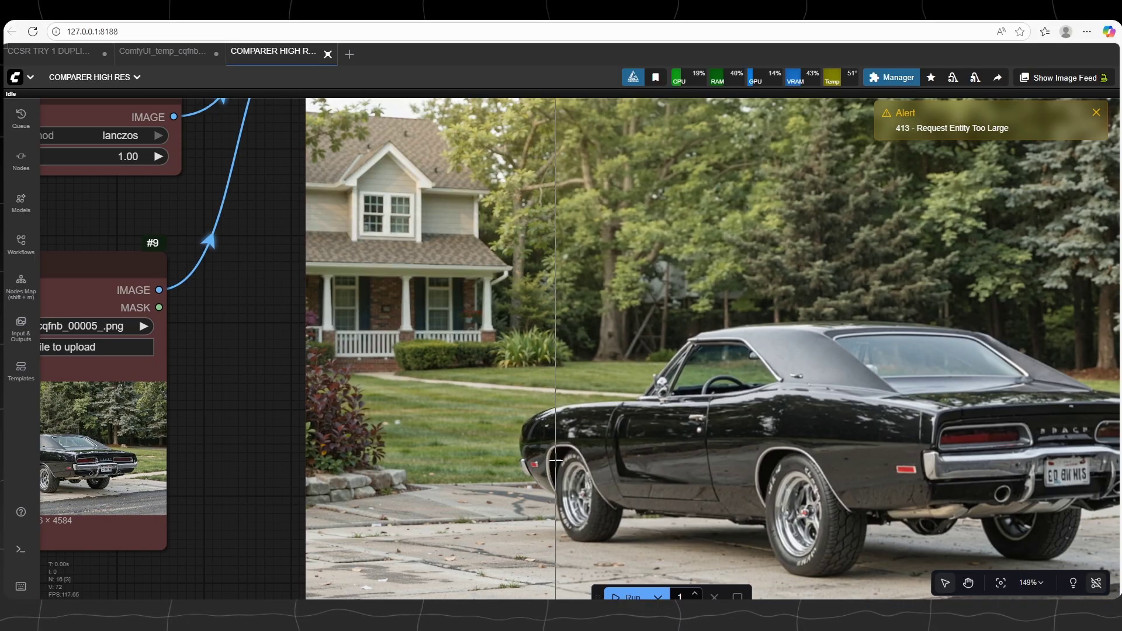
scroll(637, 490, up, 8)
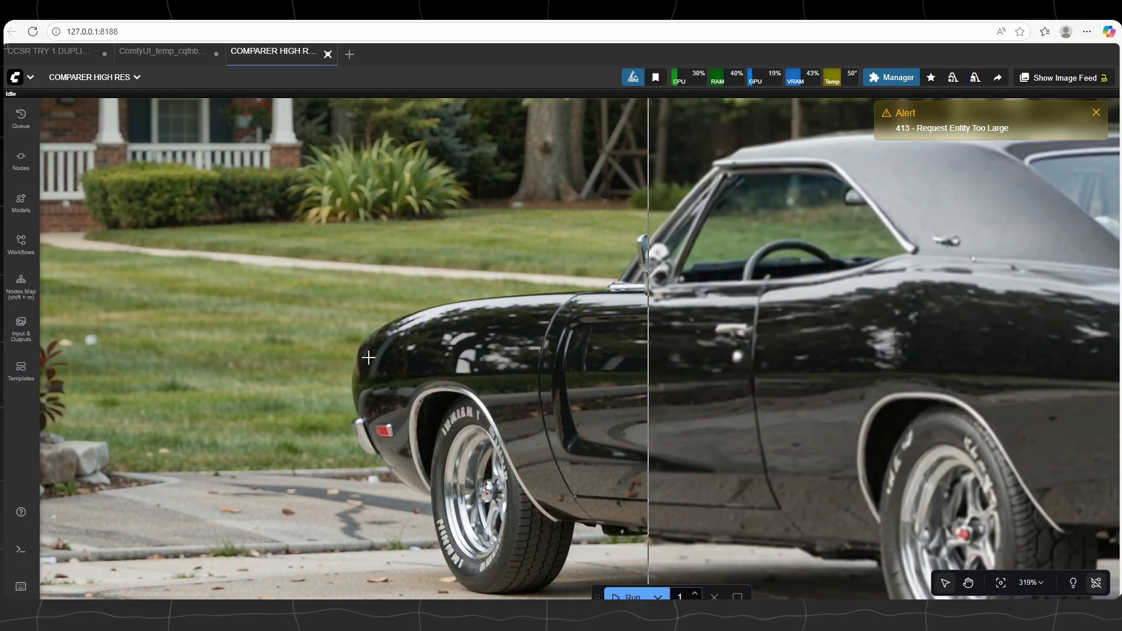
scroll(368, 357, down, 5)
scroll(573, 397, up, 5)
scroll(435, 485, up, 6)
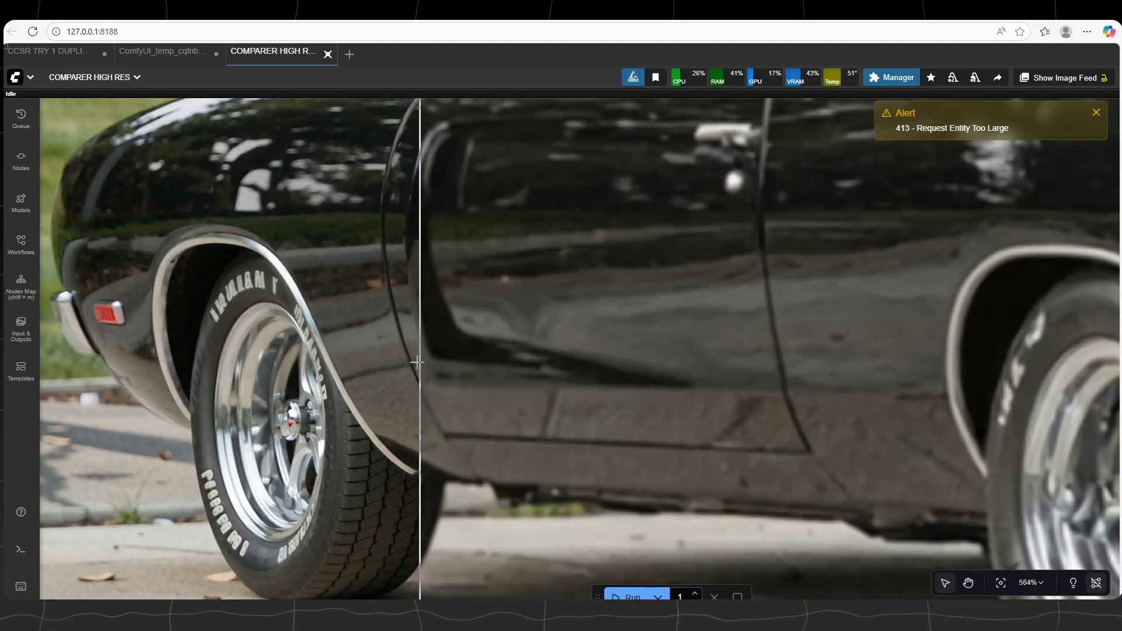
scroll(414, 351, down, 4)
scroll(262, 359, down, 3)
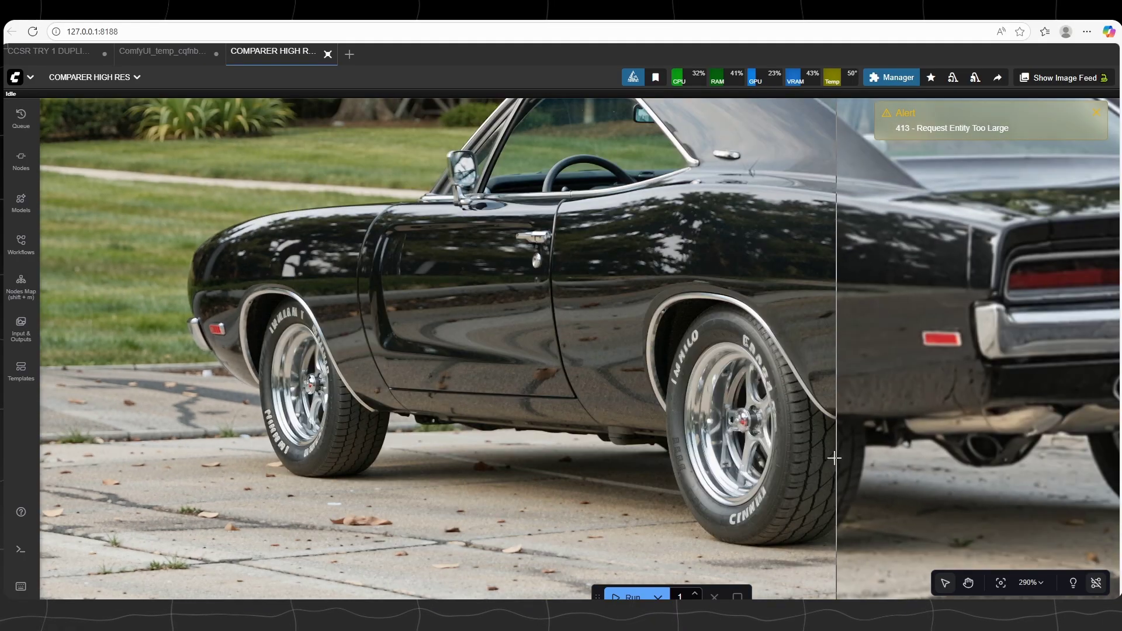
- Zoom out and back in to bring the bird's Image Comparer into view
scroll(987, 379, down, 3)
scroll(989, 378, down, 4)
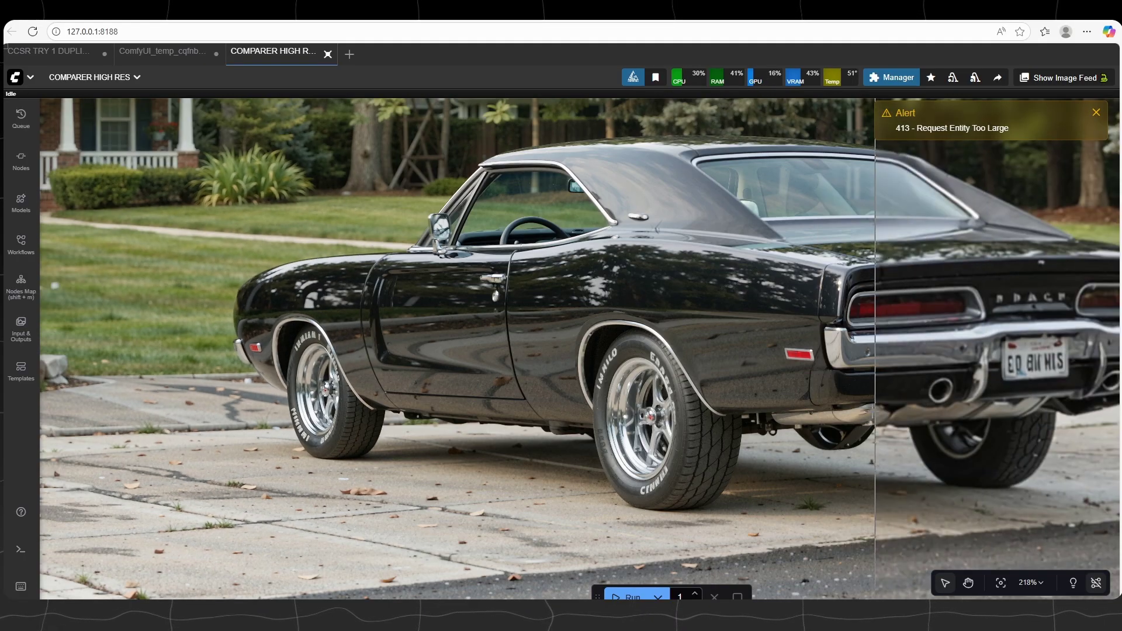
scroll(1035, 389, up, 7)
scroll(993, 351, up, 6)
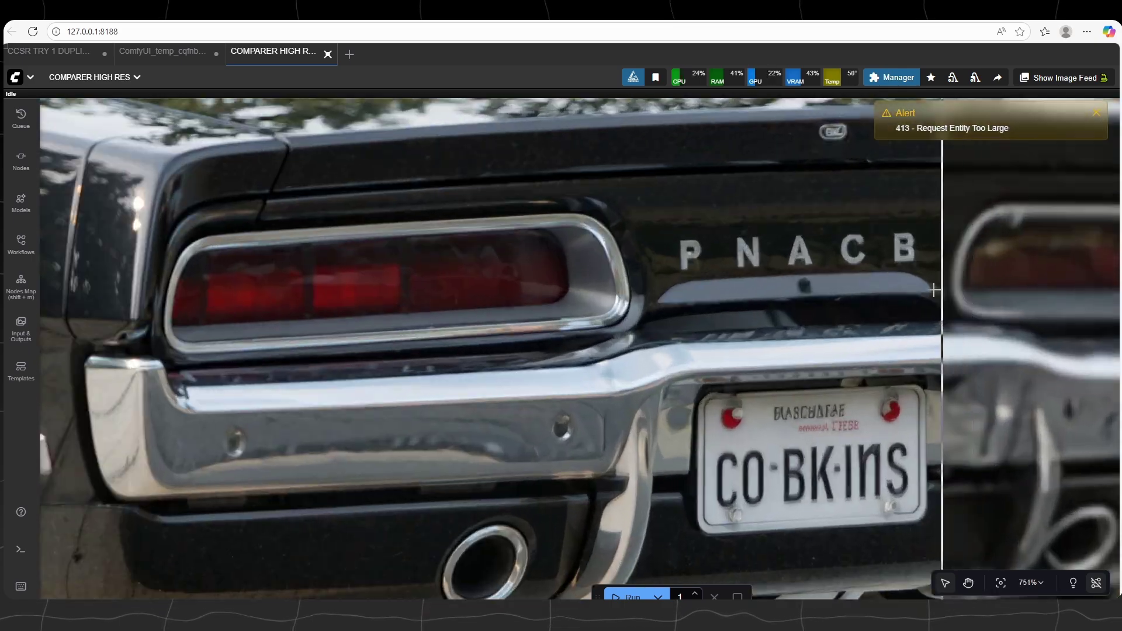
scroll(234, 292, down, 4)
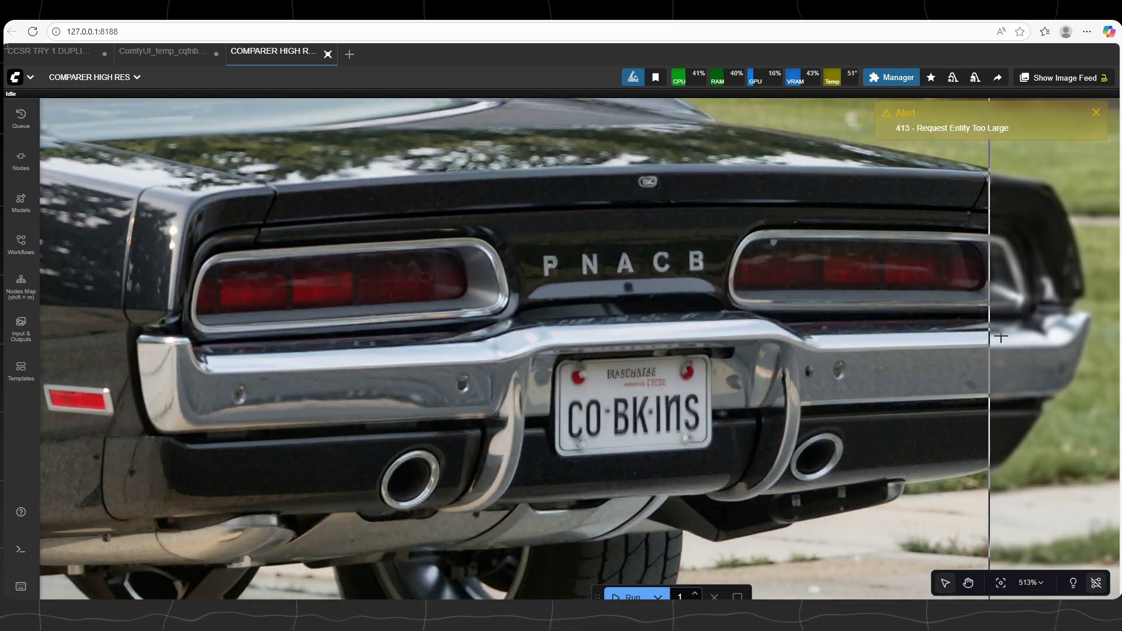
scroll(970, 424, down, 3)
scroll(935, 438, down, 5)
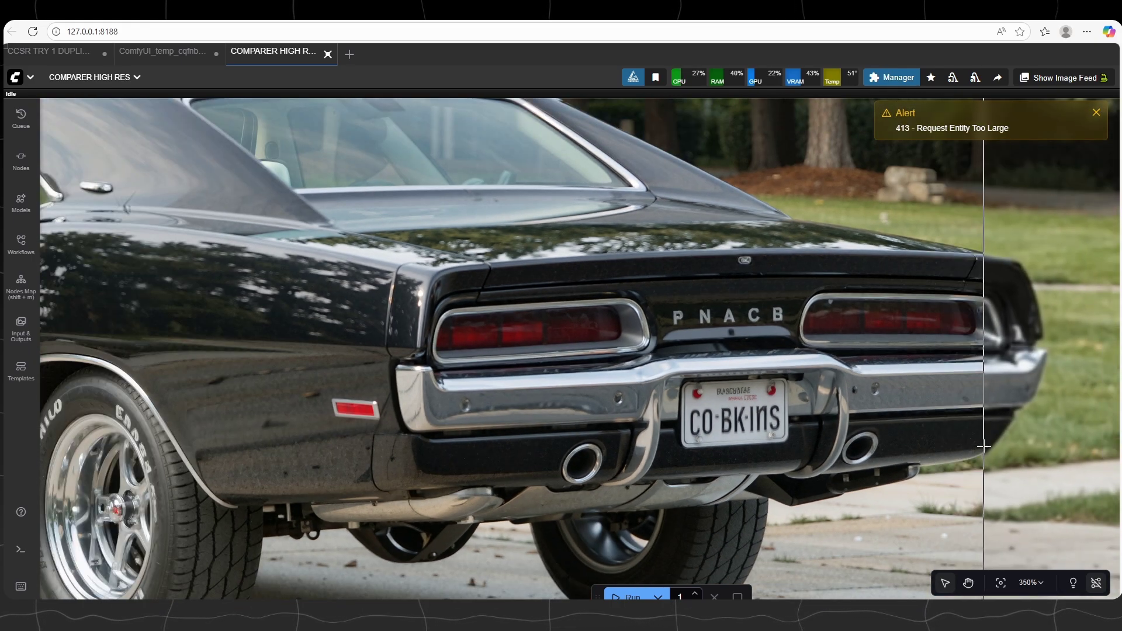
scroll(210, 262, up, 4)
scroll(771, 379, down, 6)
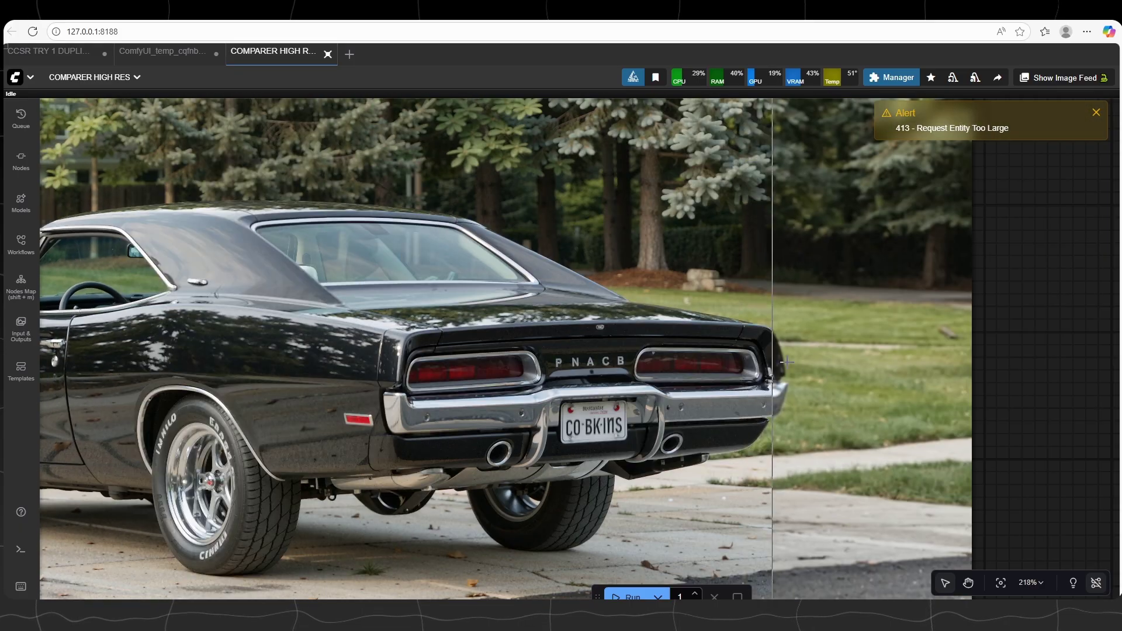
- Zoom the bird comparer up to 1000% to compare its sharp and blurry feet
scroll(628, 282, up, 4)
scroll(628, 282, up, 14)
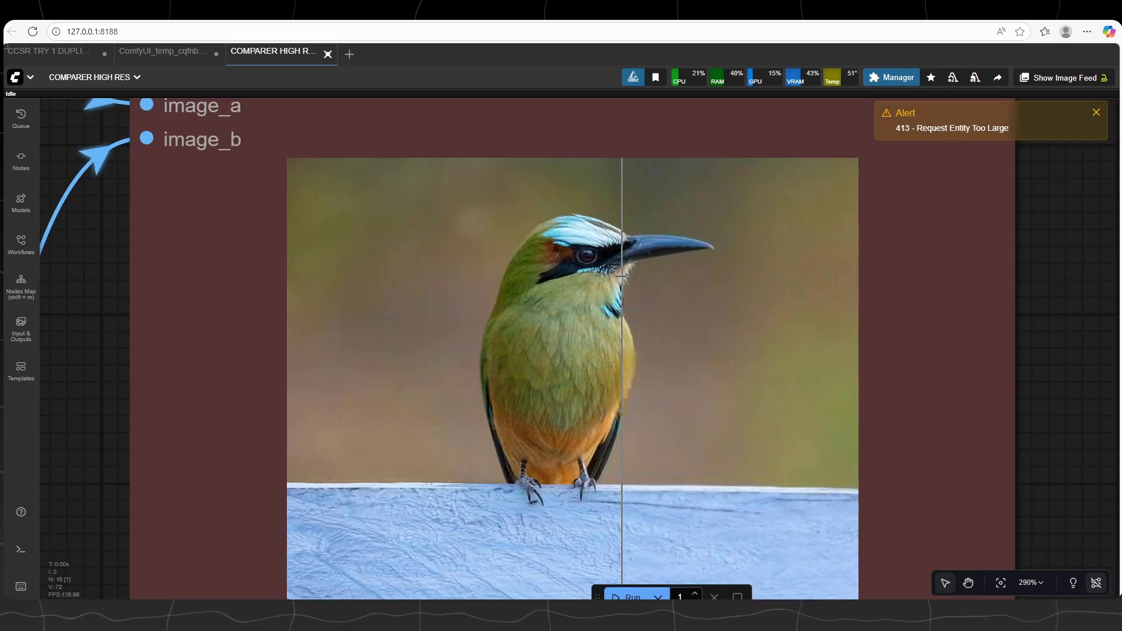
scroll(147, 252, down, 4)
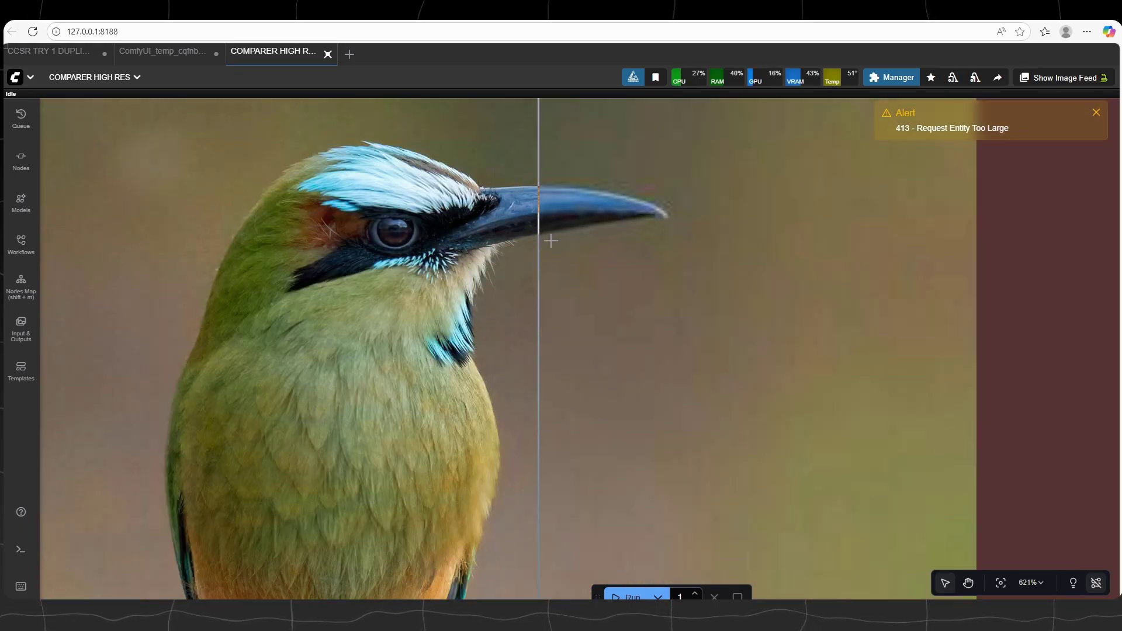
scroll(643, 210, down, 4)
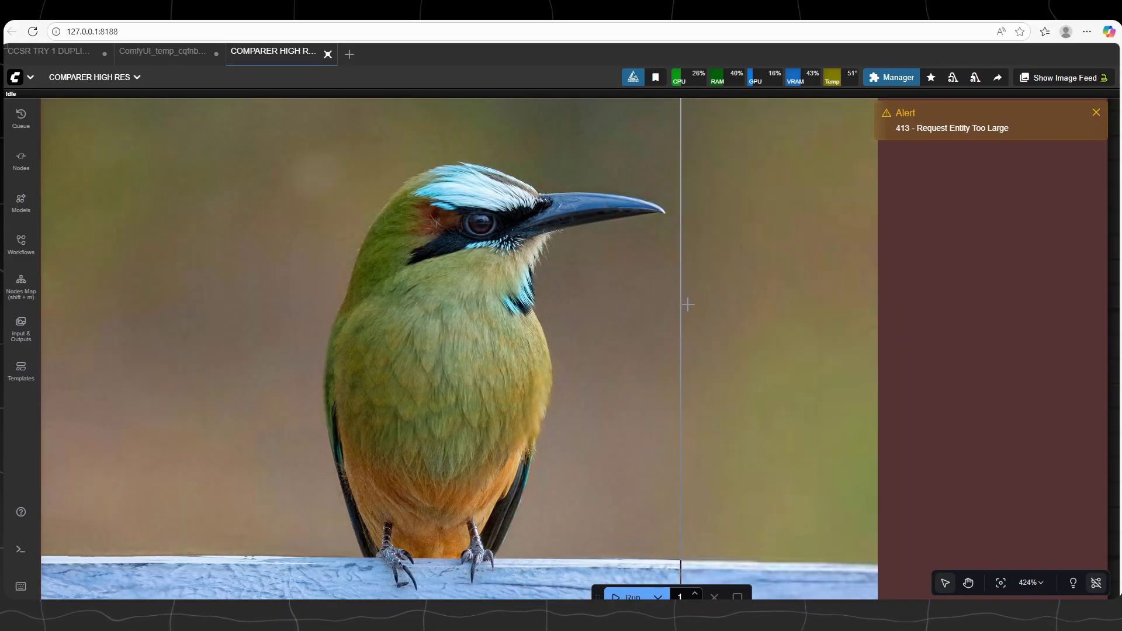
scroll(701, 304, down, 4)
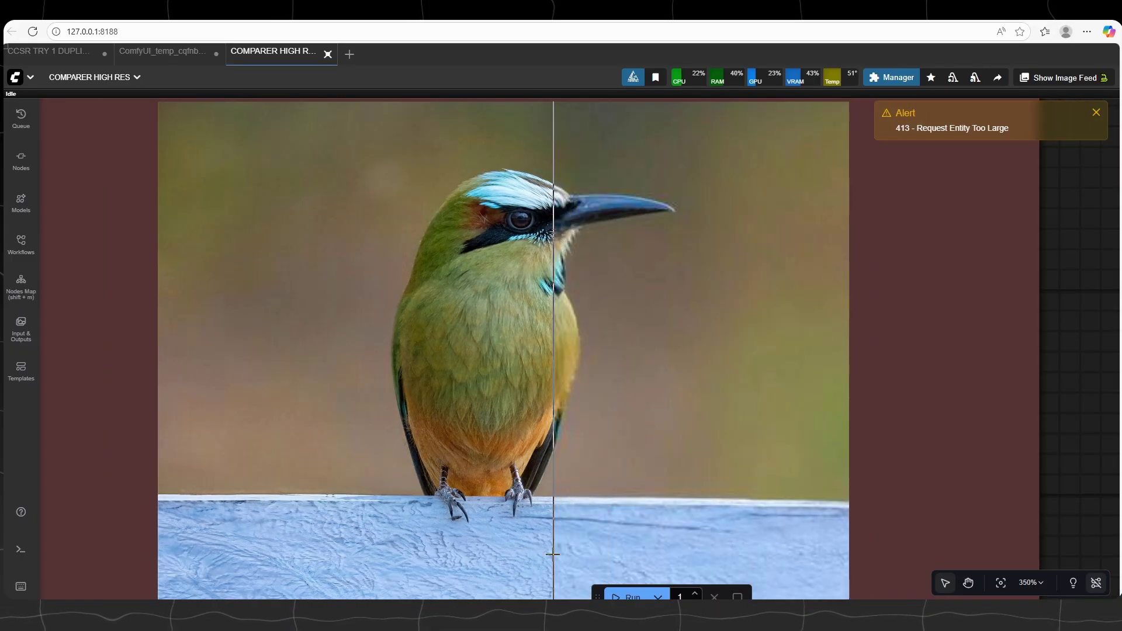
scroll(553, 554, up, 6)
scroll(233, 497, up, 4)
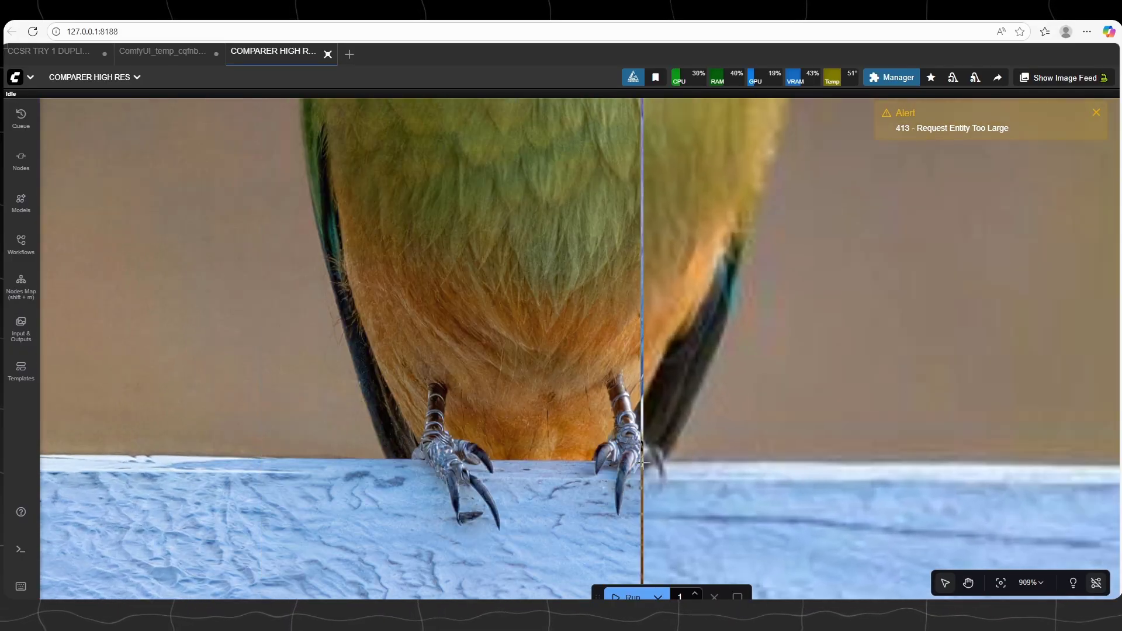
scroll(645, 461, up, 1)
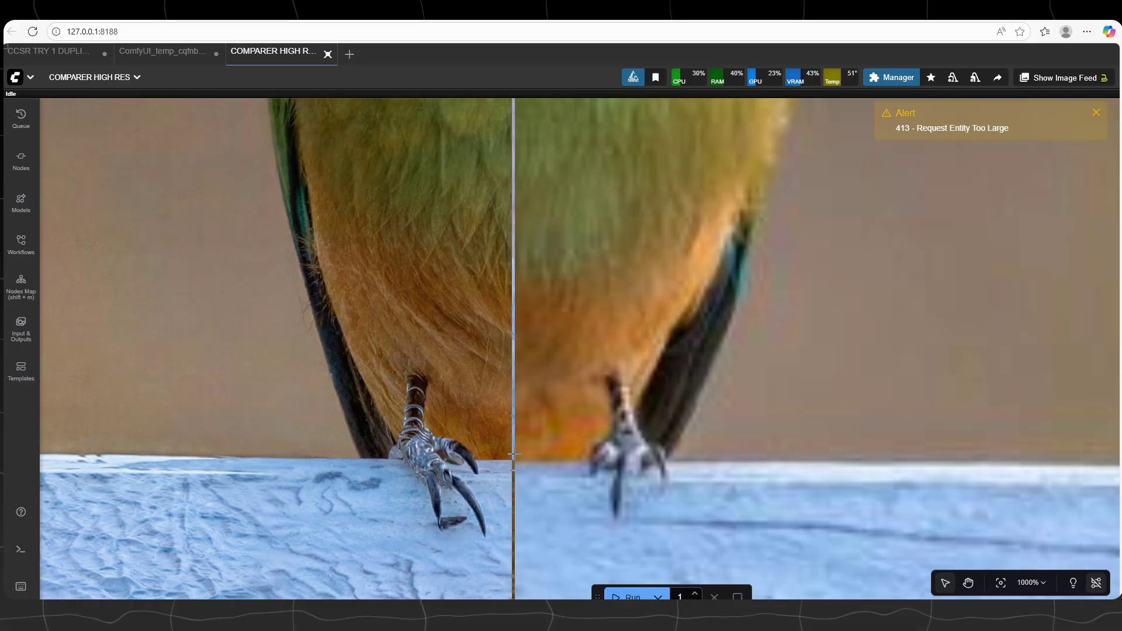
scroll(538, 463, down, 5)
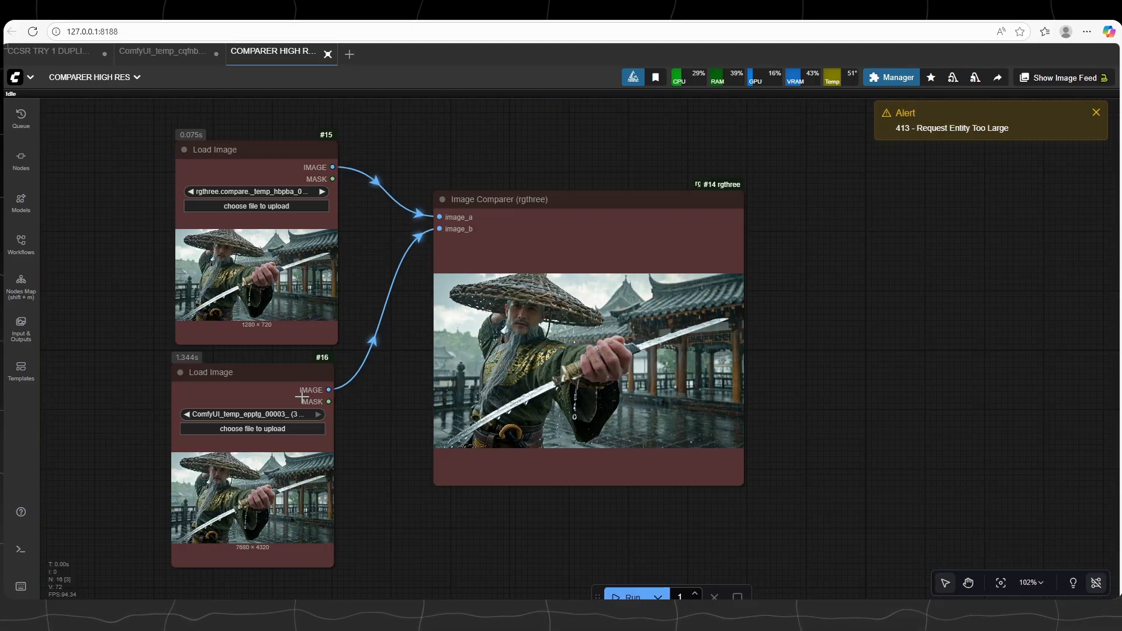
- Zoom the samurai comparer to 751–1000% and pan across his face, robe, sword and hat
scroll(435, 323, up, 6)
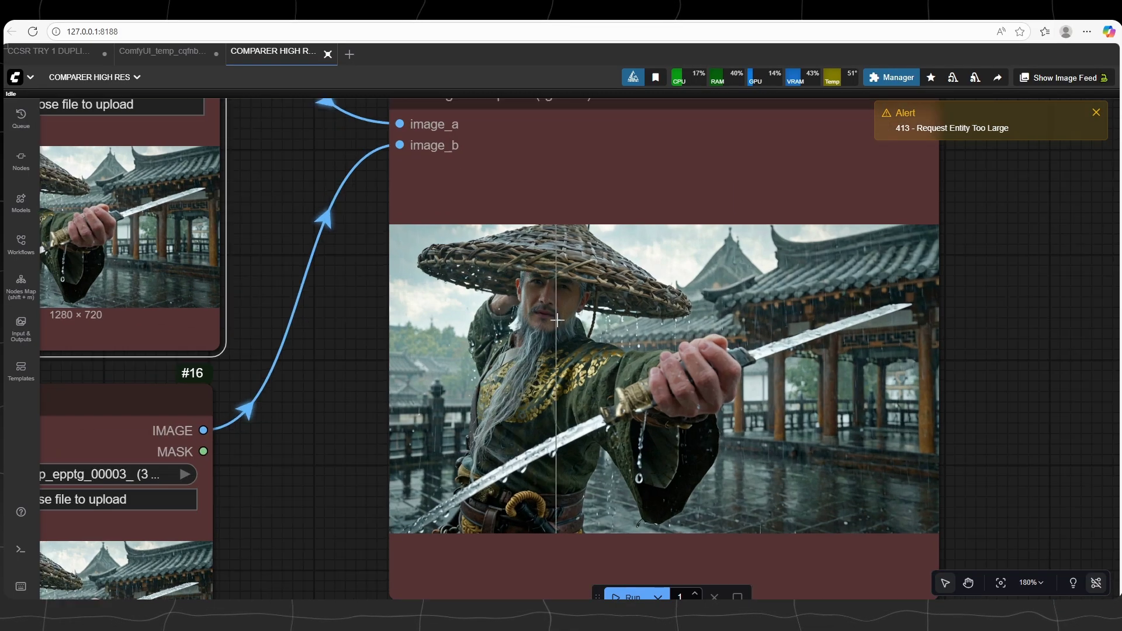
scroll(561, 316, up, 15)
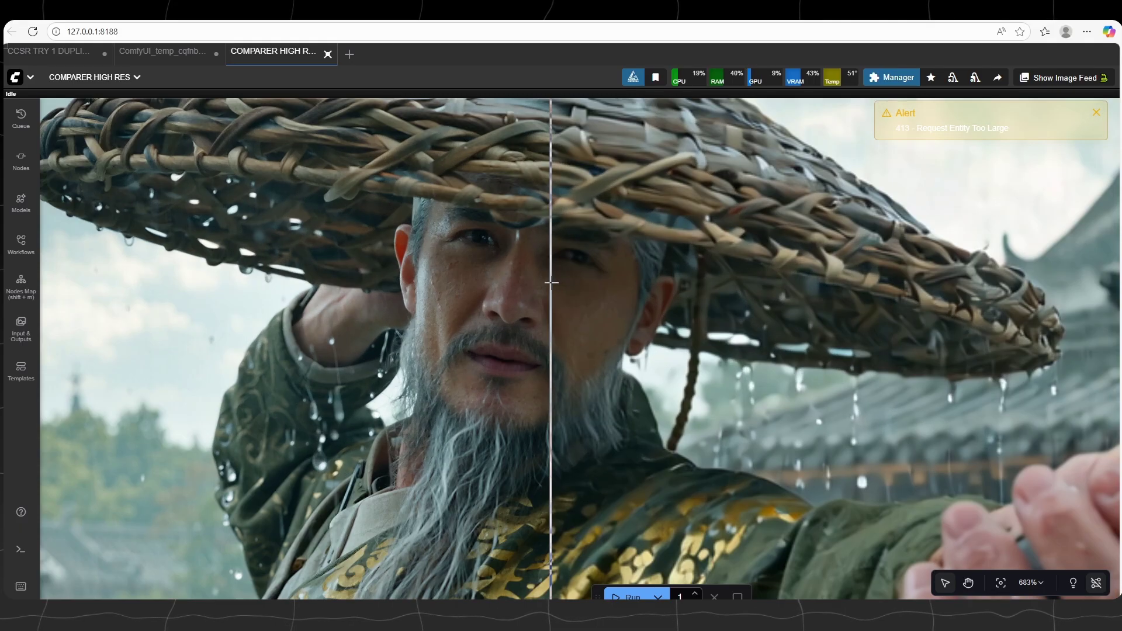
scroll(338, 282, up, 1)
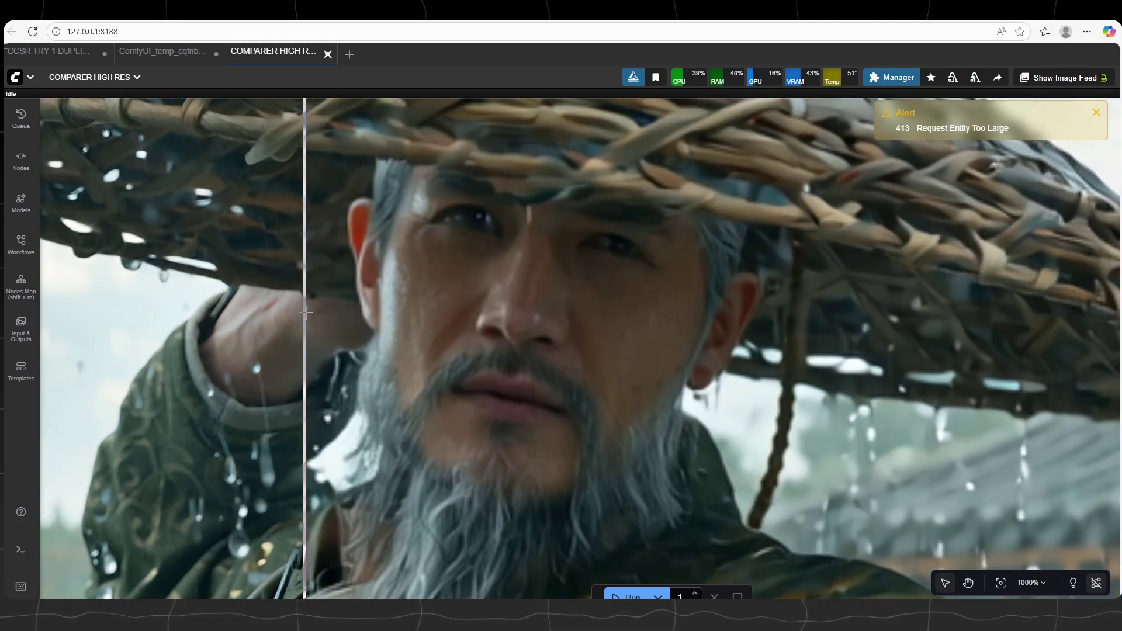
scroll(643, 386, down, 3)
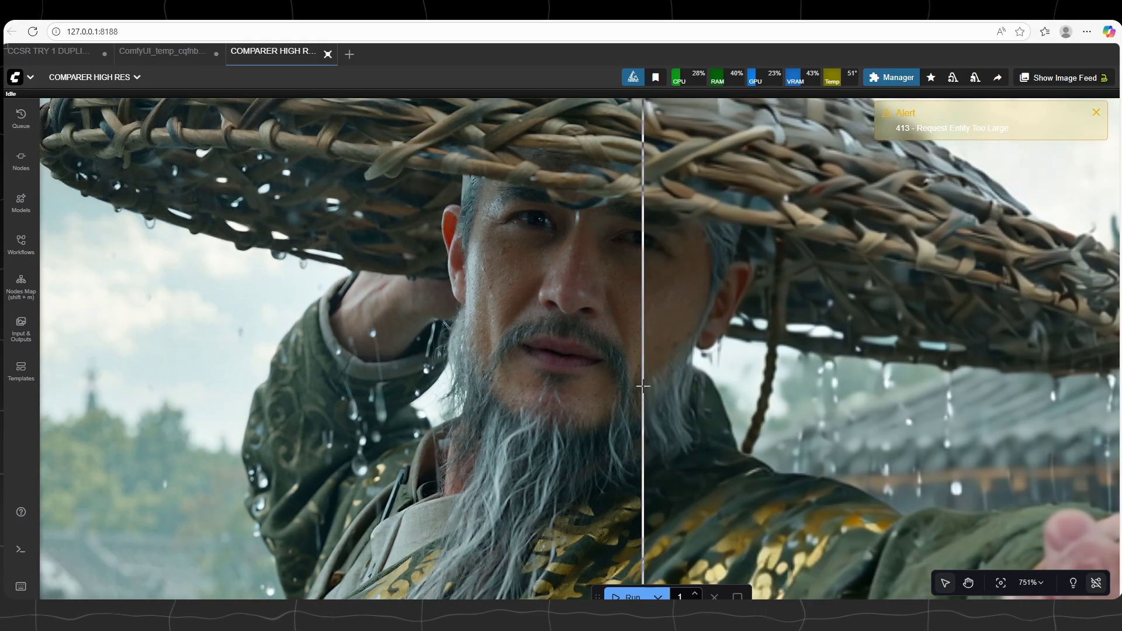
drag(638, 408, 429, 136)
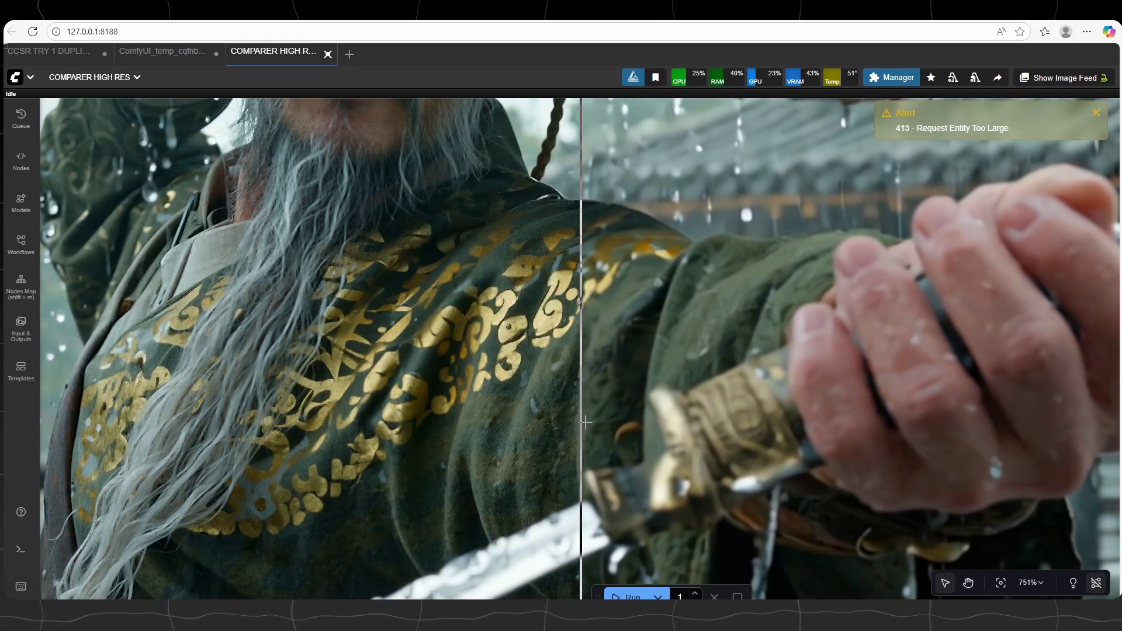
scroll(614, 421, down, 5)
scroll(613, 420, left, 2)
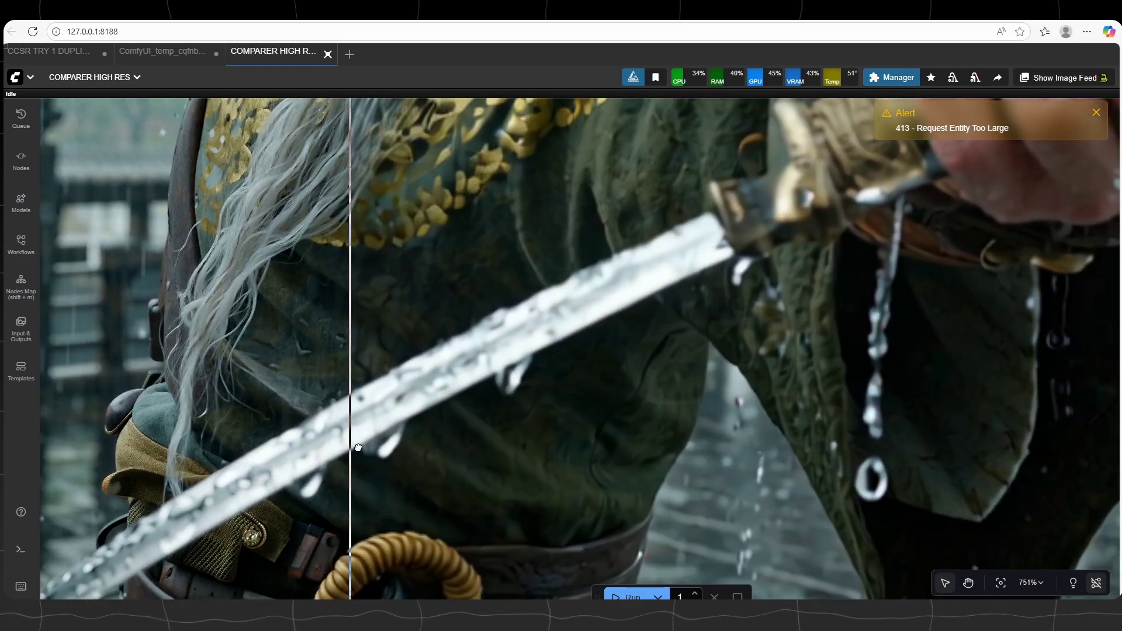
scroll(359, 448, down, 4)
scroll(359, 448, left, 4)
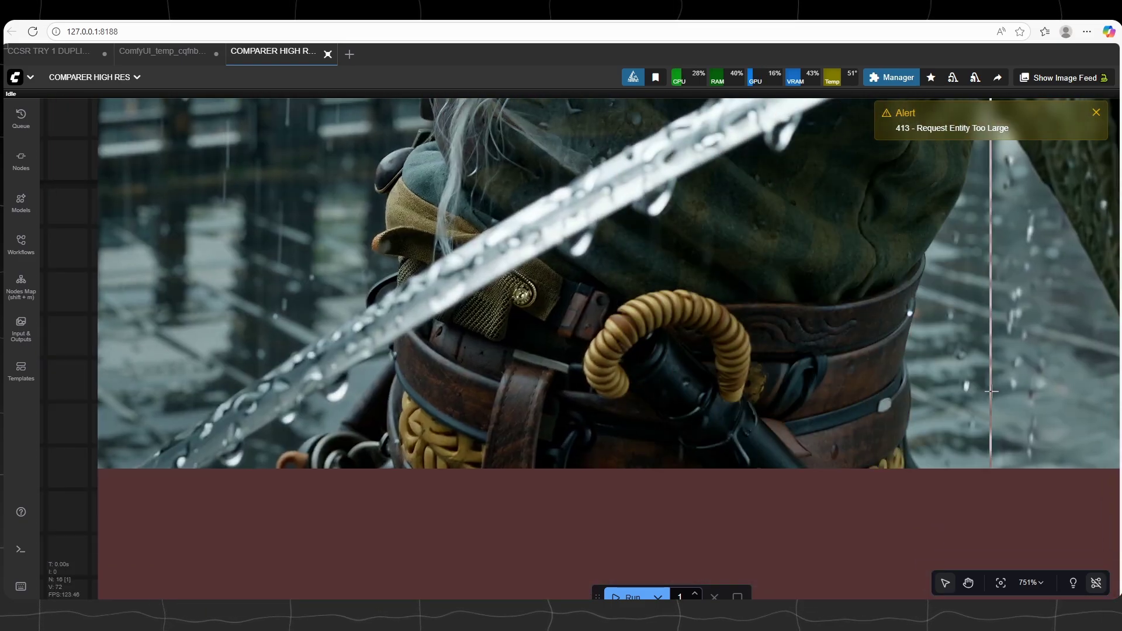
scroll(672, 408, up, 8)
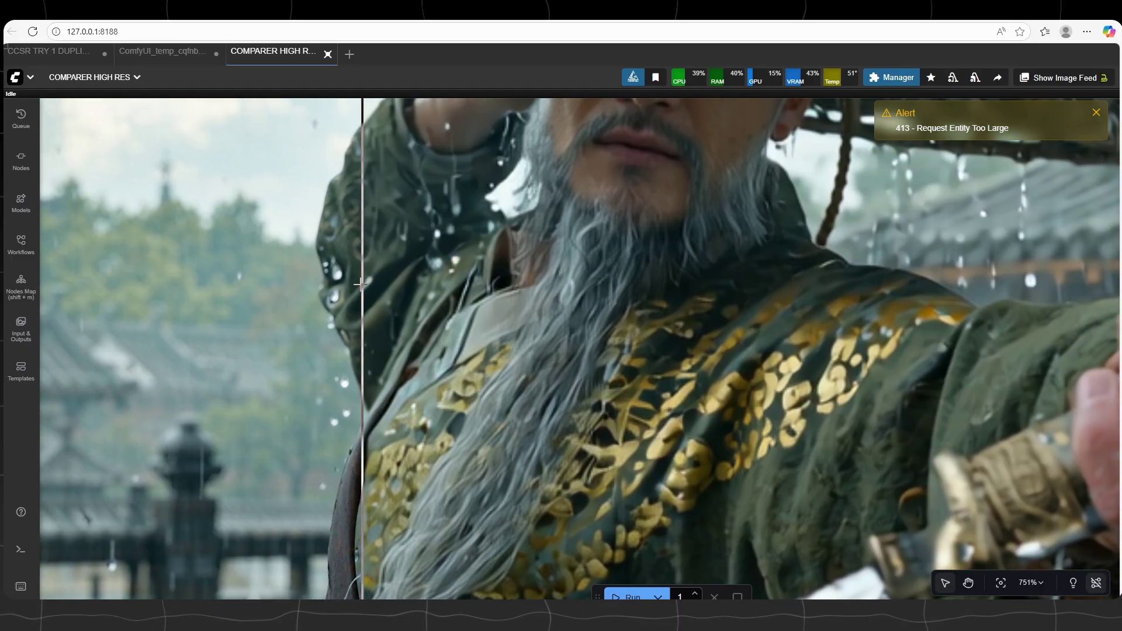
scroll(363, 409, up, 8)
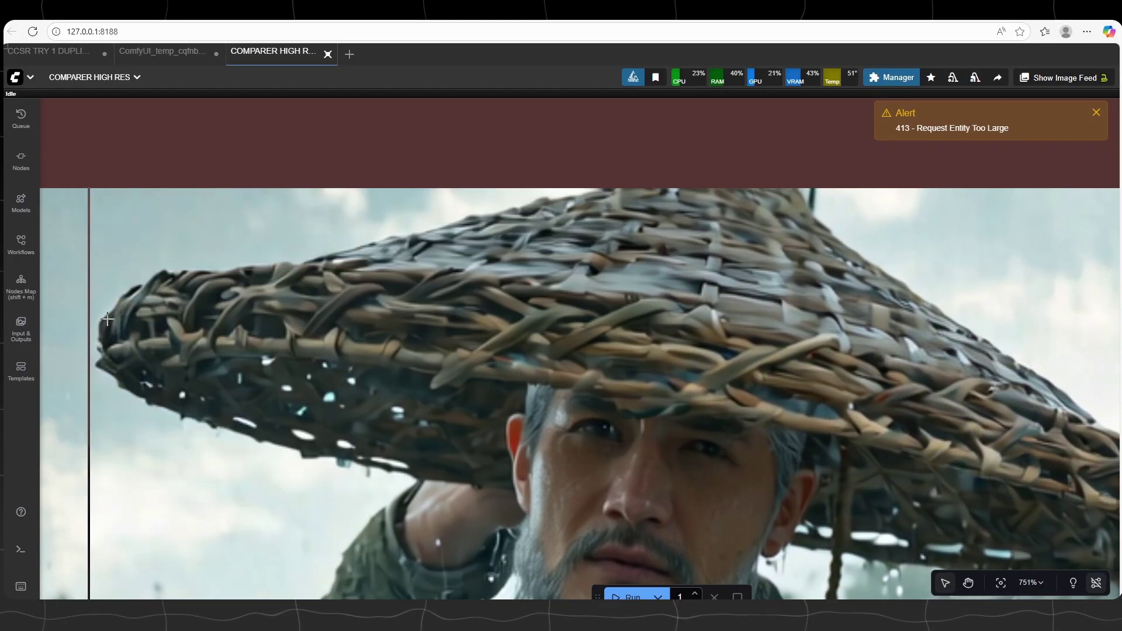
drag(874, 400, 415, 294)
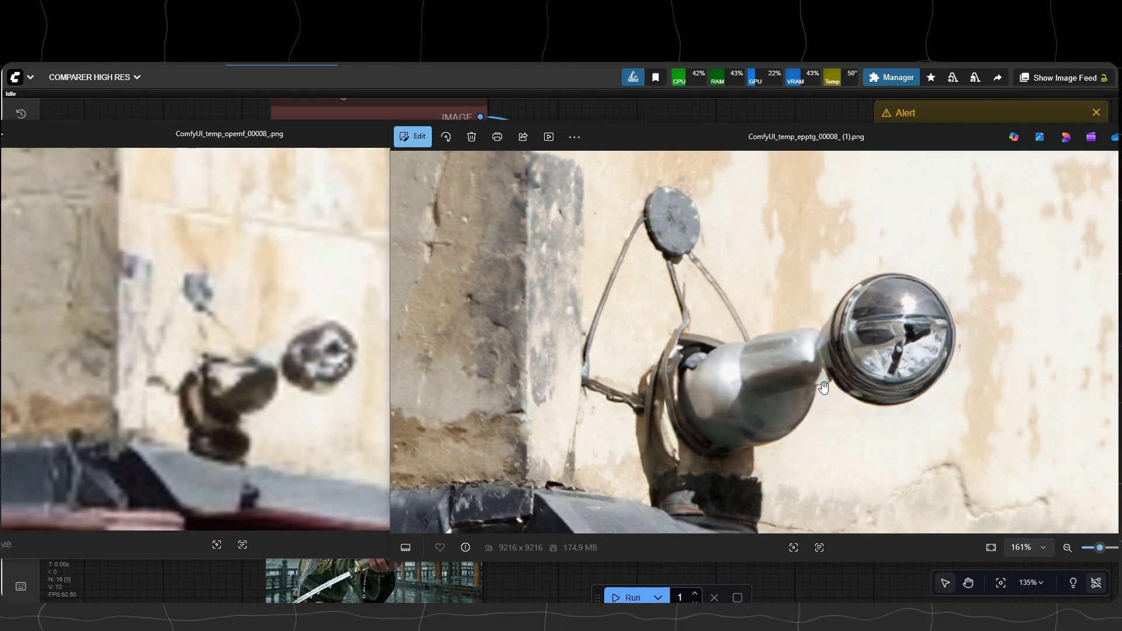
- Pan the upscaled photo down past the lamp and pink pipes to the seated couple
drag(807, 406, 819, 235)
scroll(819, 235, down, 4)
drag(738, 410, 719, 179)
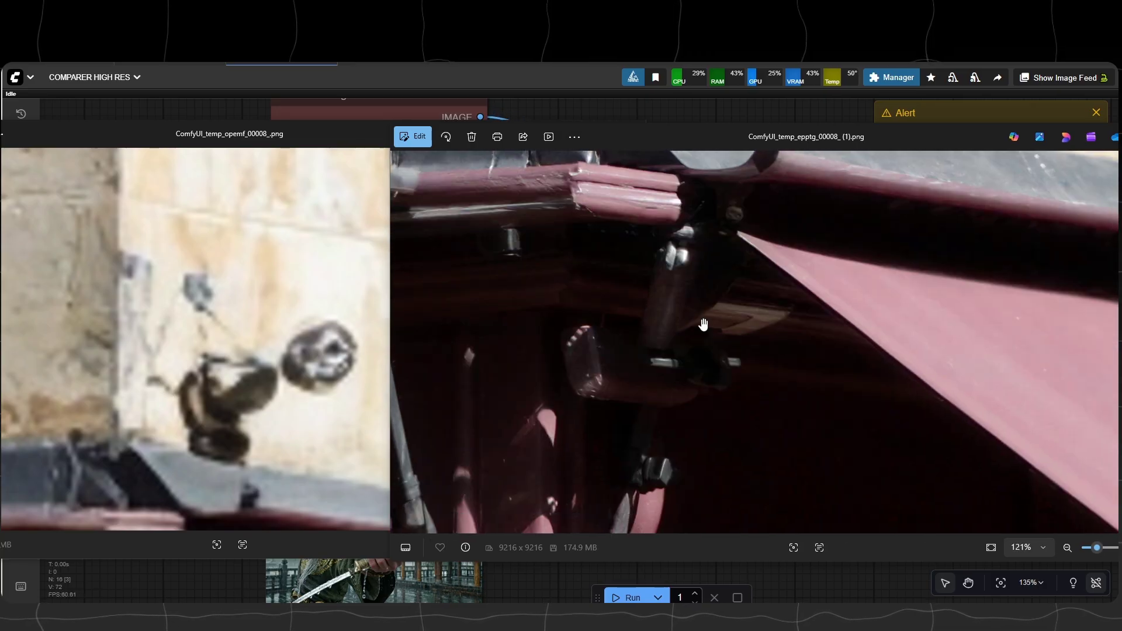
drag(694, 400, 706, 210)
scroll(706, 209, down, 4)
drag(671, 380, 637, 173)
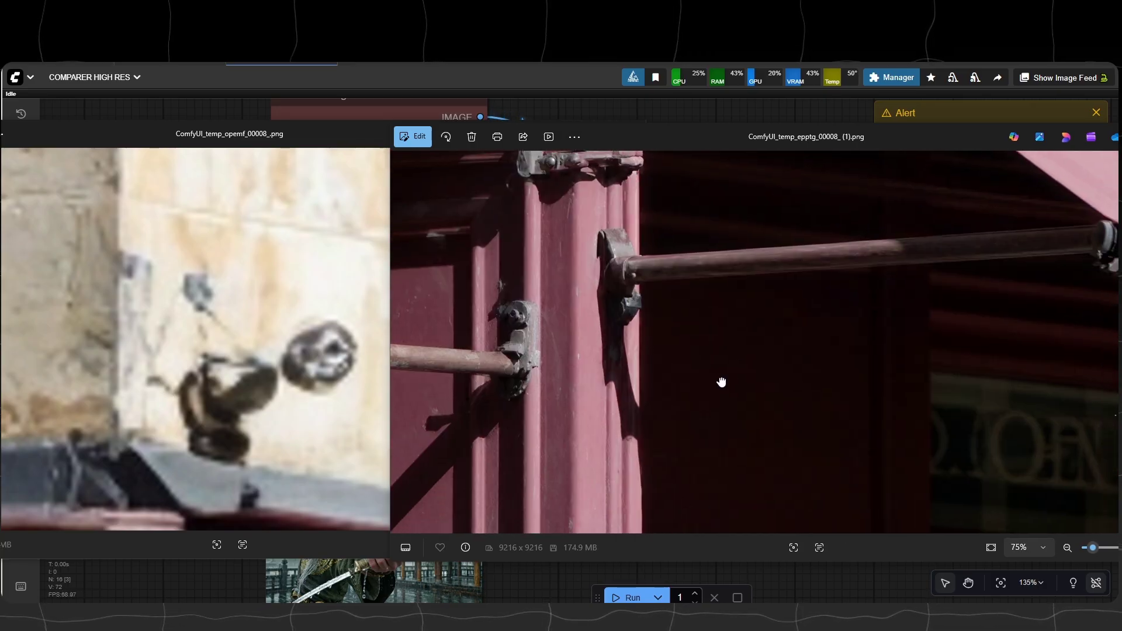
drag(720, 383, 677, 182)
drag(682, 402, 672, 159)
drag(680, 376, 587, 171)
drag(862, 398, 667, 177)
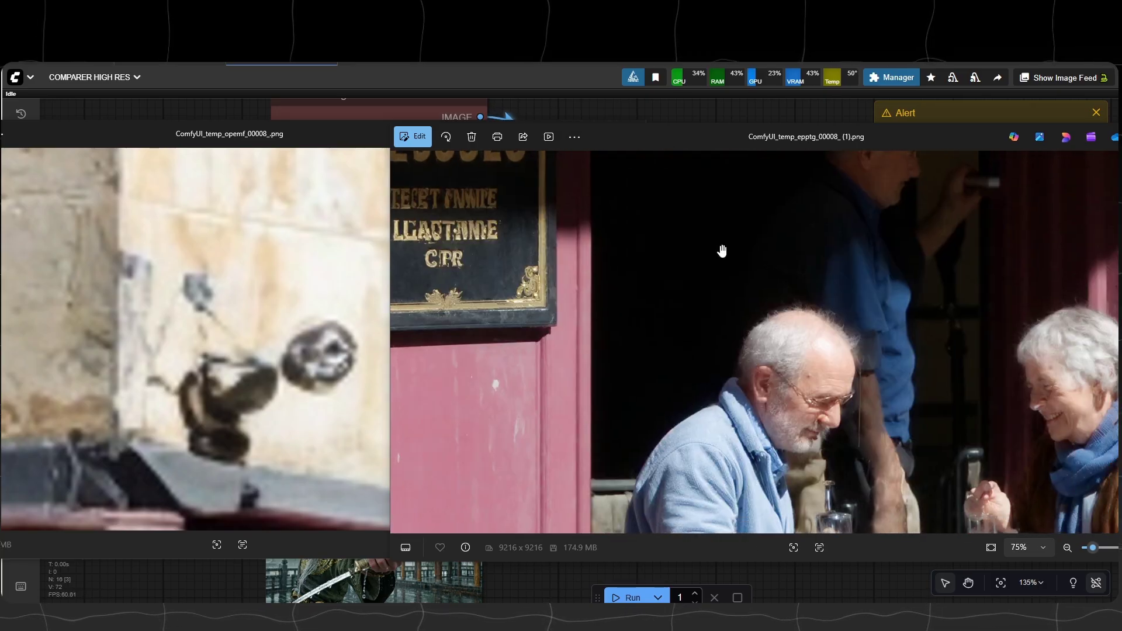
drag(792, 341, 742, 377)
scroll(298, 389, down, 4)
- Pan the low-res photo down across the awning to the seated couple
drag(288, 401, 158, 250)
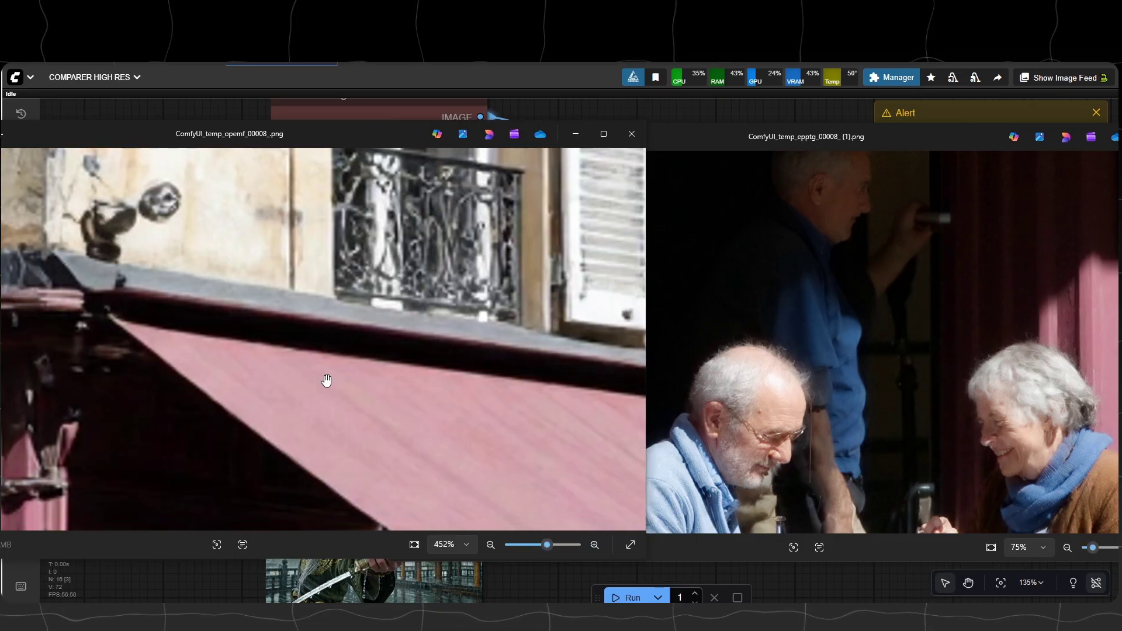
drag(326, 380, 295, 135)
drag(470, 443, 429, 175)
drag(416, 374, 416, 166)
drag(412, 392, 404, 228)
scroll(332, 371, up, 4)
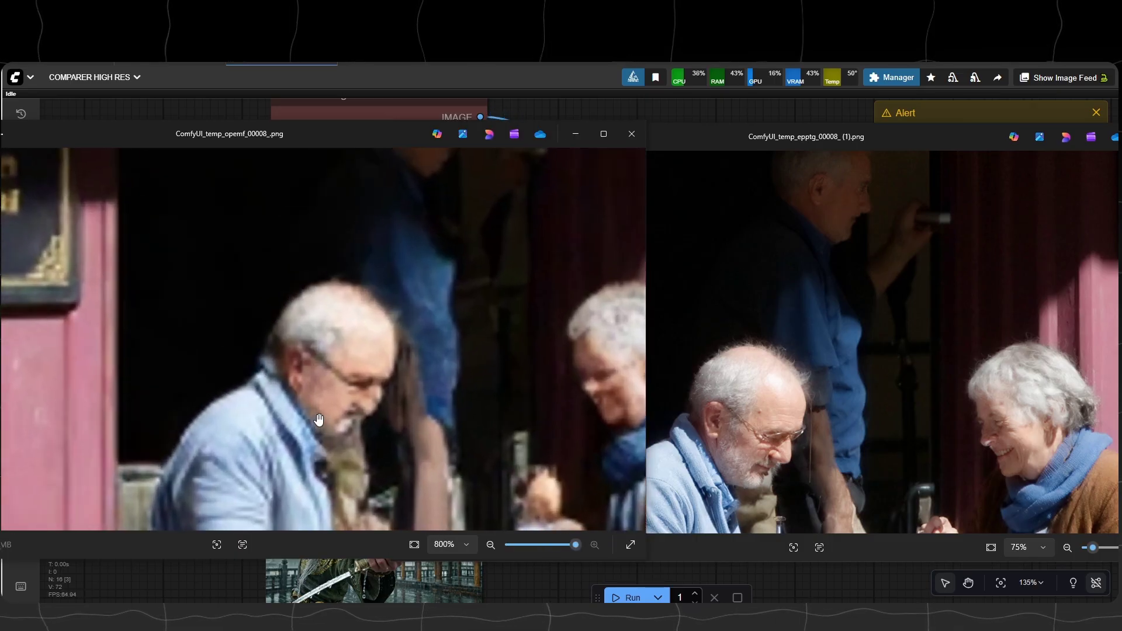
- Alternate between the upscaled and low-res windows to compare the couple's detail
click(791, 393)
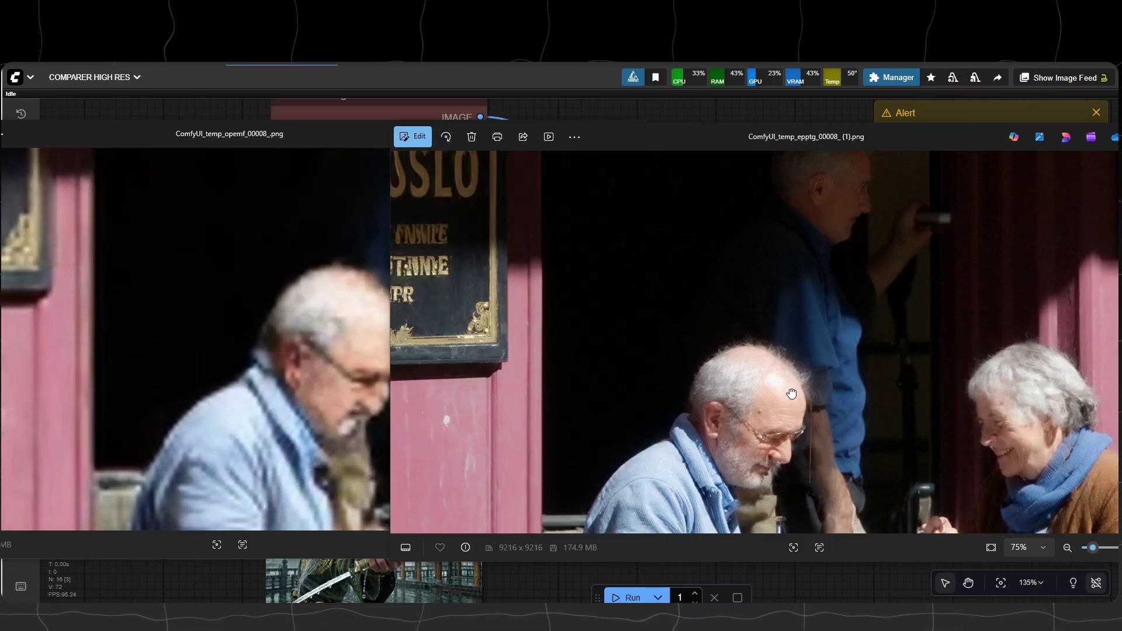
scroll(733, 427, up, 5)
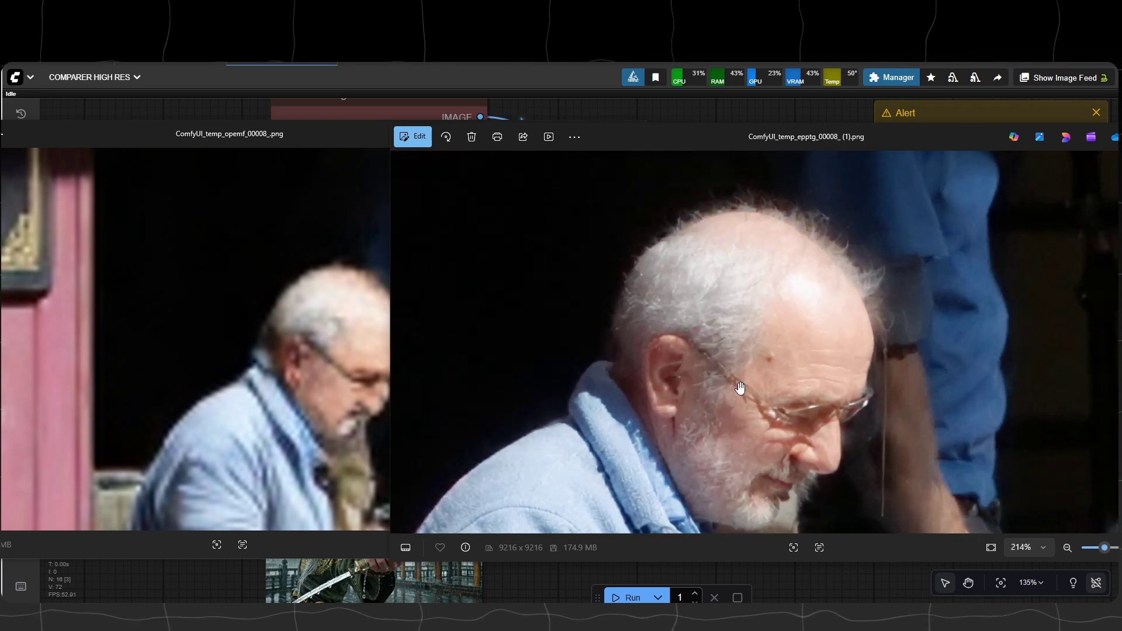
click(338, 373)
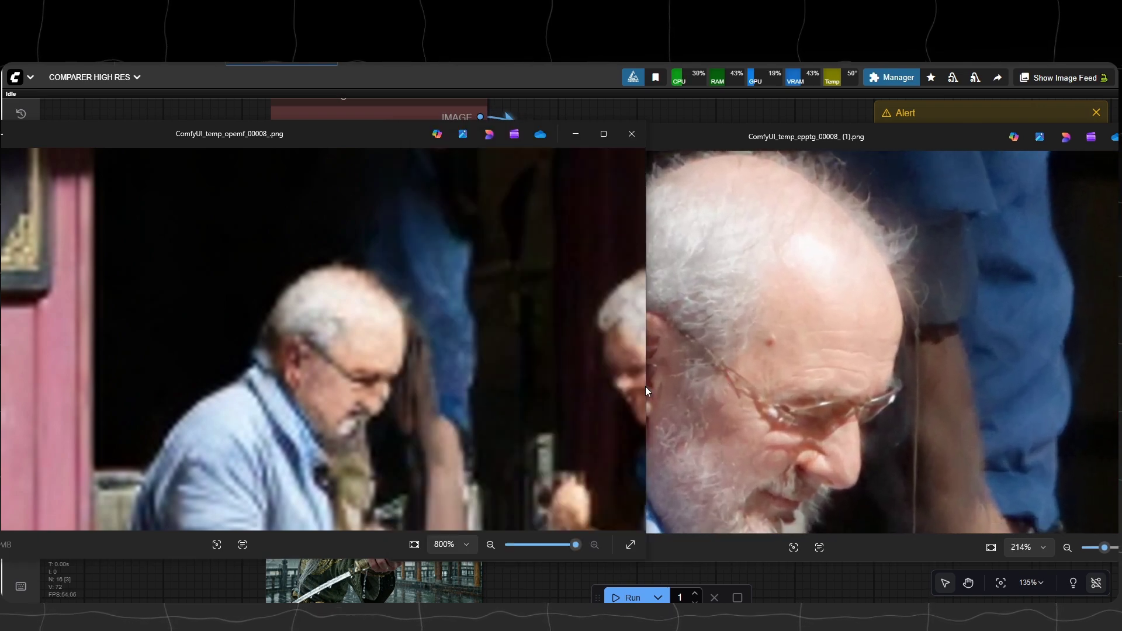
click(789, 383)
scroll(789, 383, down, 3)
click(331, 388)
scroll(331, 387, down, 4)
scroll(448, 363, up, 2)
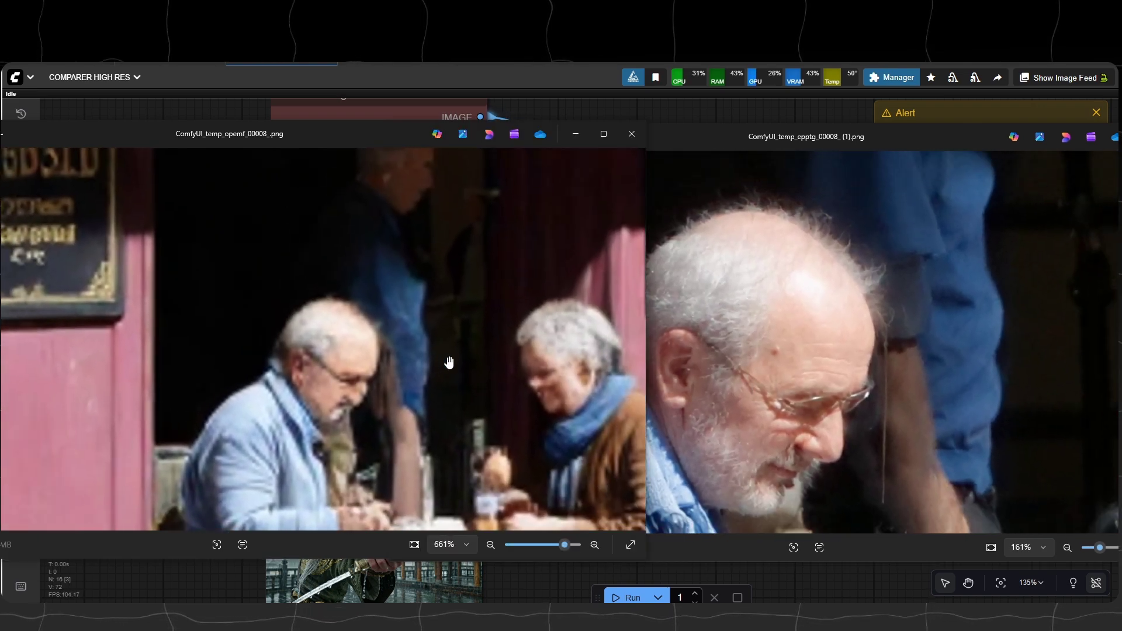
- Pan both photos onto the smiling woman for comparison
drag(493, 363, 296, 363)
click(901, 401)
drag(901, 400, 519, 391)
drag(358, 387, 336, 388)
scroll(319, 374, up, 2)
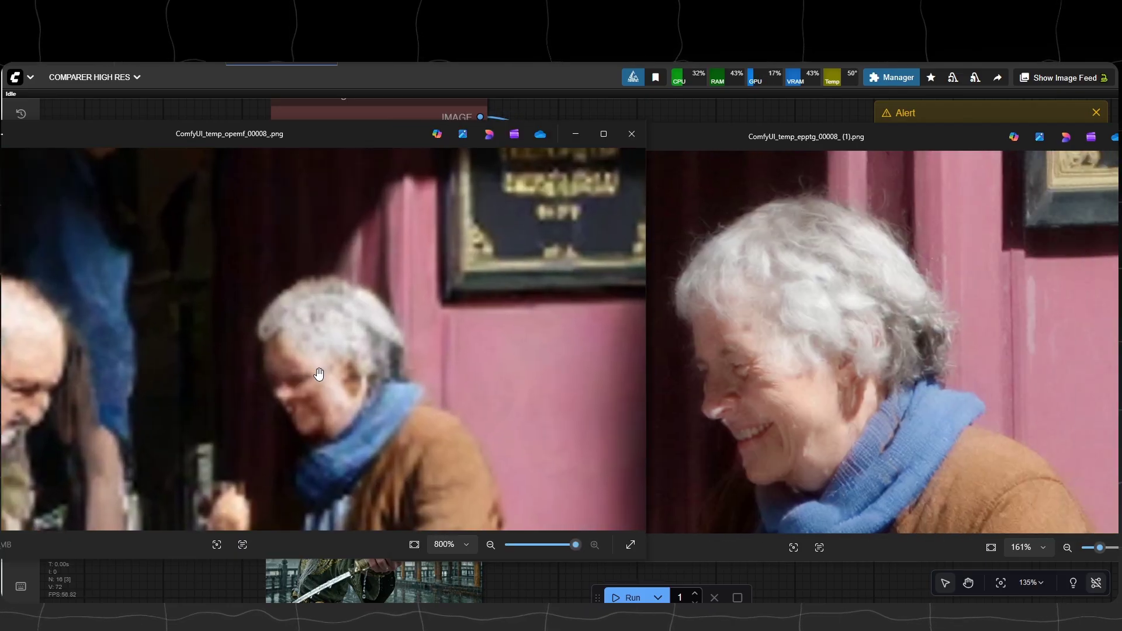
scroll(467, 381, down, 3)
- Pan both photos onto the gold-lettered MUSÉES sign
drag(518, 351, 528, 474)
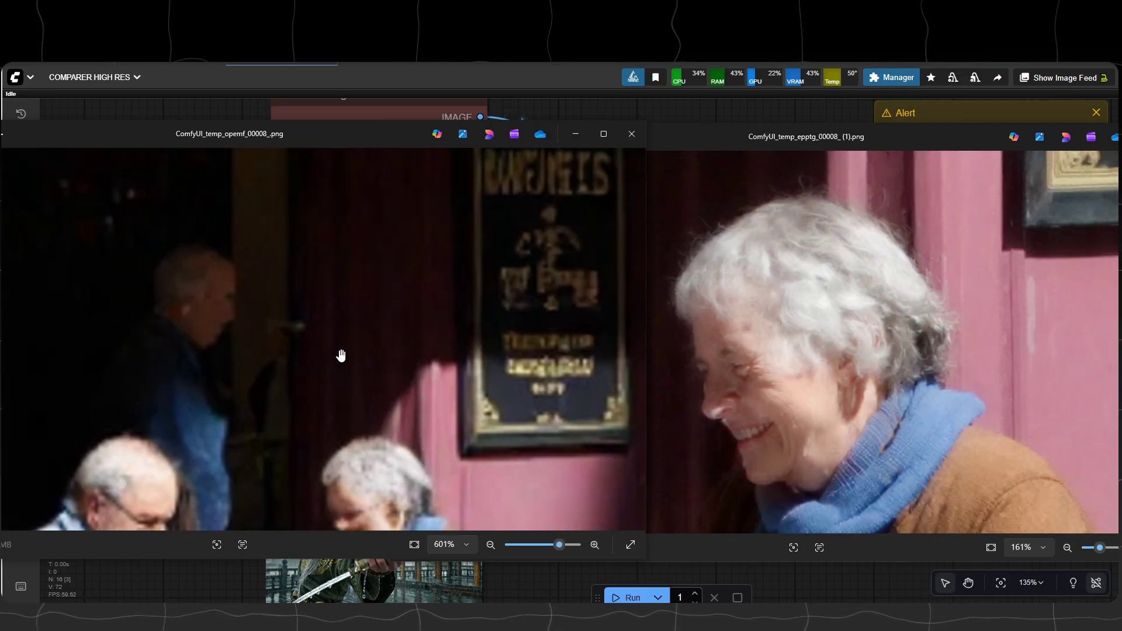
drag(331, 355, 582, 362)
scroll(374, 329, down, 5)
drag(251, 308, 408, 353)
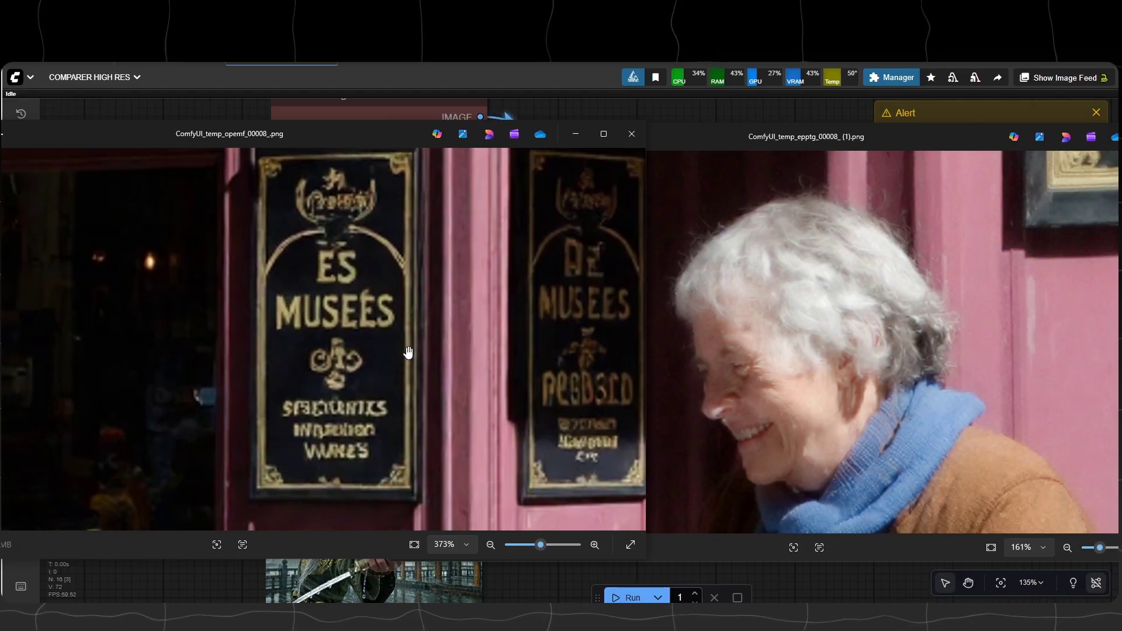
click(809, 347)
scroll(660, 336, down, 5)
drag(549, 333, 847, 376)
drag(525, 315, 842, 365)
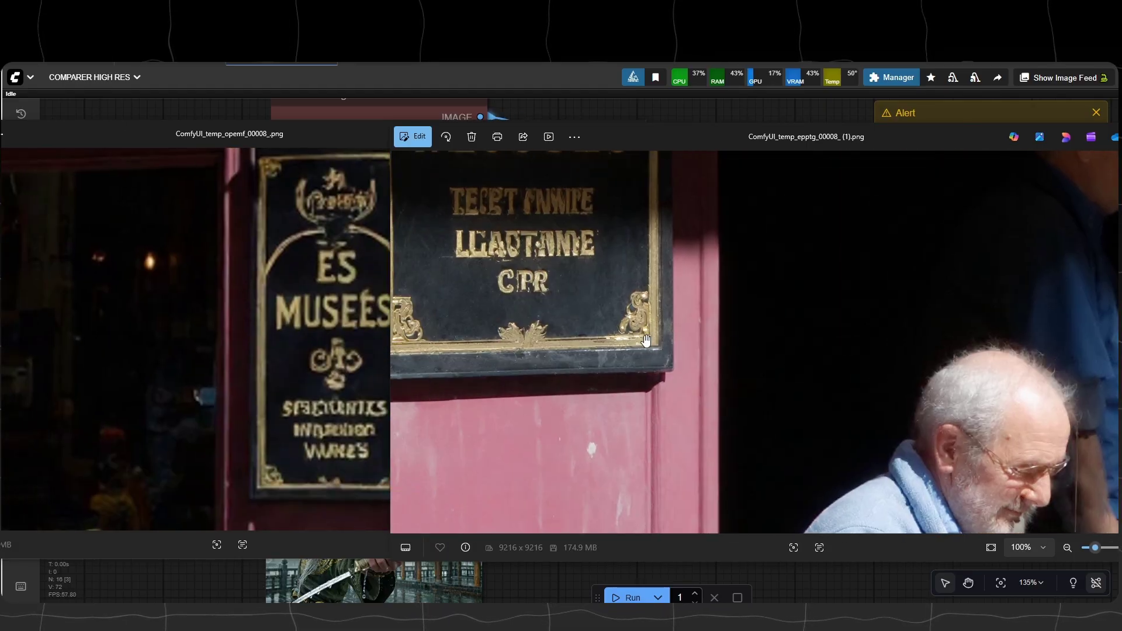
drag(636, 333, 810, 395)
scroll(605, 317, down, 3)
scroll(594, 376, left, 15)
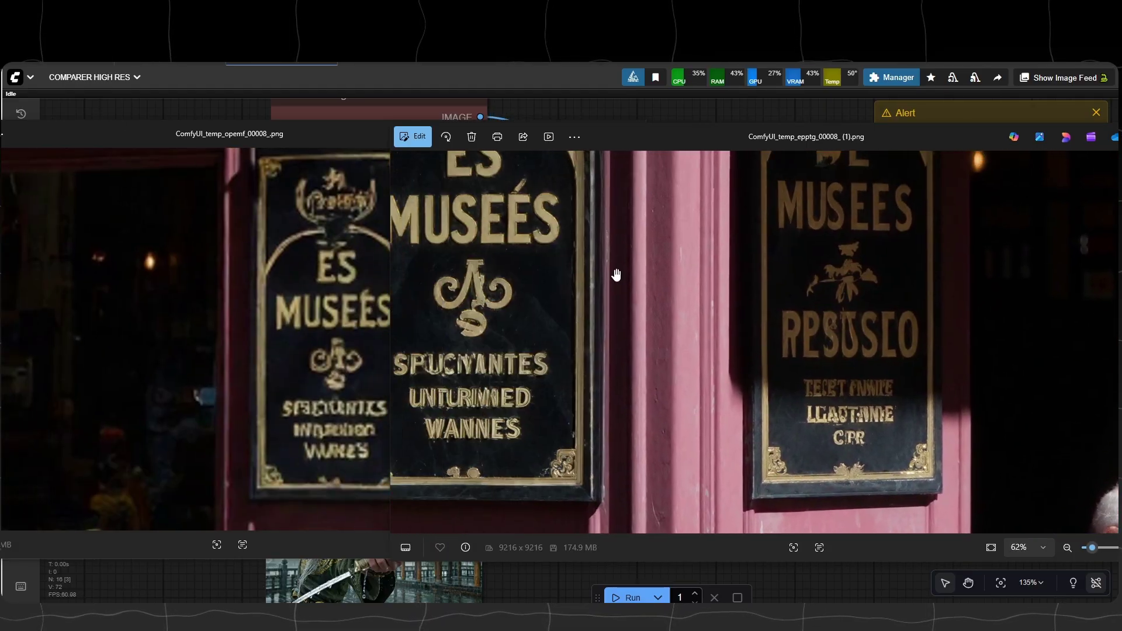
- Alternate between the left and right images to compare the sign lettering up close
click(345, 350)
scroll(338, 370, up, 2)
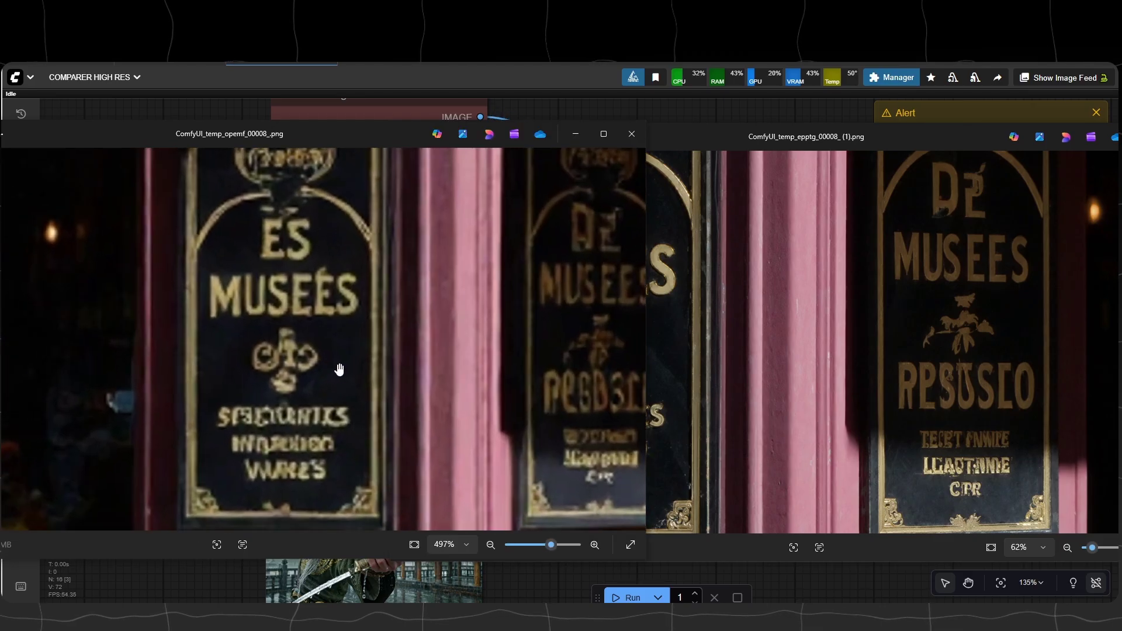
click(797, 357)
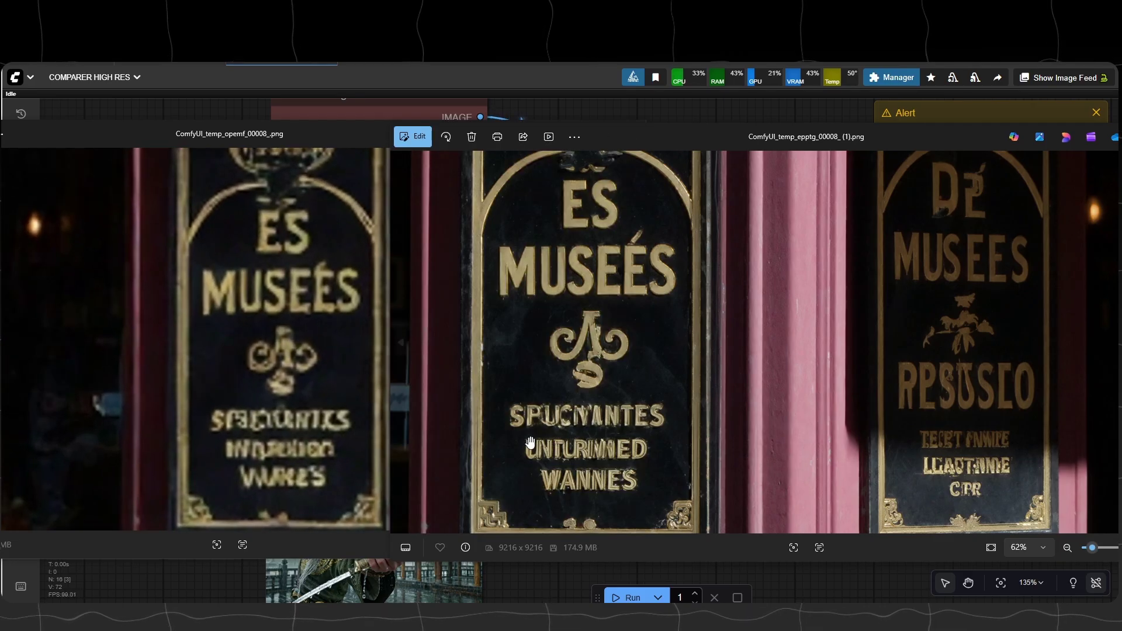
click(254, 345)
scroll(254, 346, down, 4)
scroll(161, 183, up, 4)
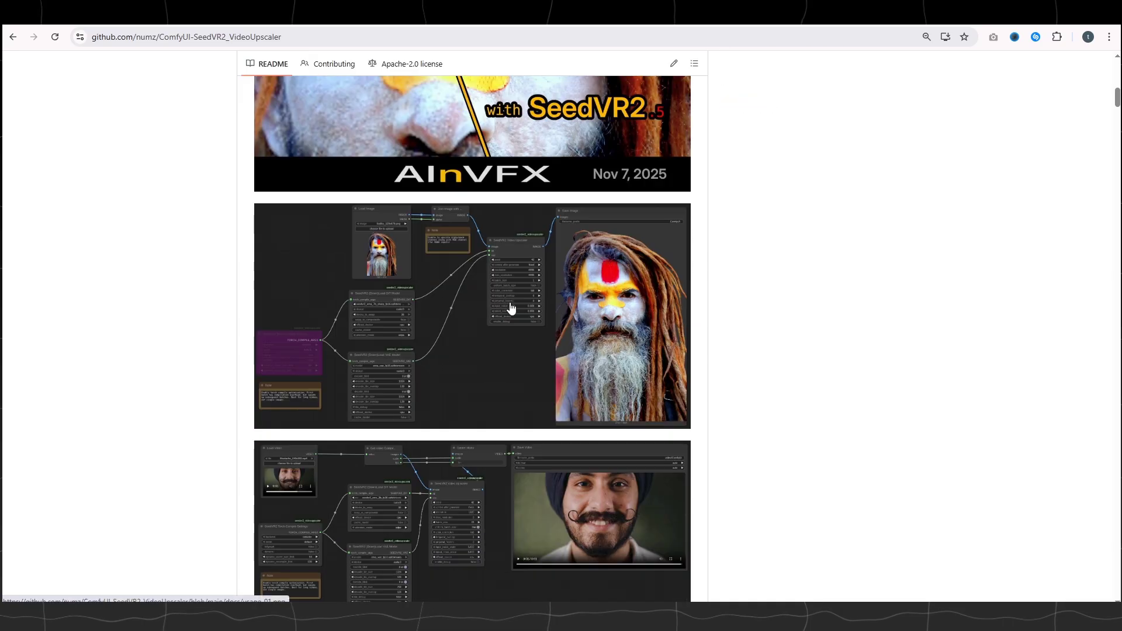
- Check the repository's branch list and switch the view to the nightly branch
scroll(412, 331, down, 5)
scroll(383, 356, down, 5)
scroll(243, 325, up, 20)
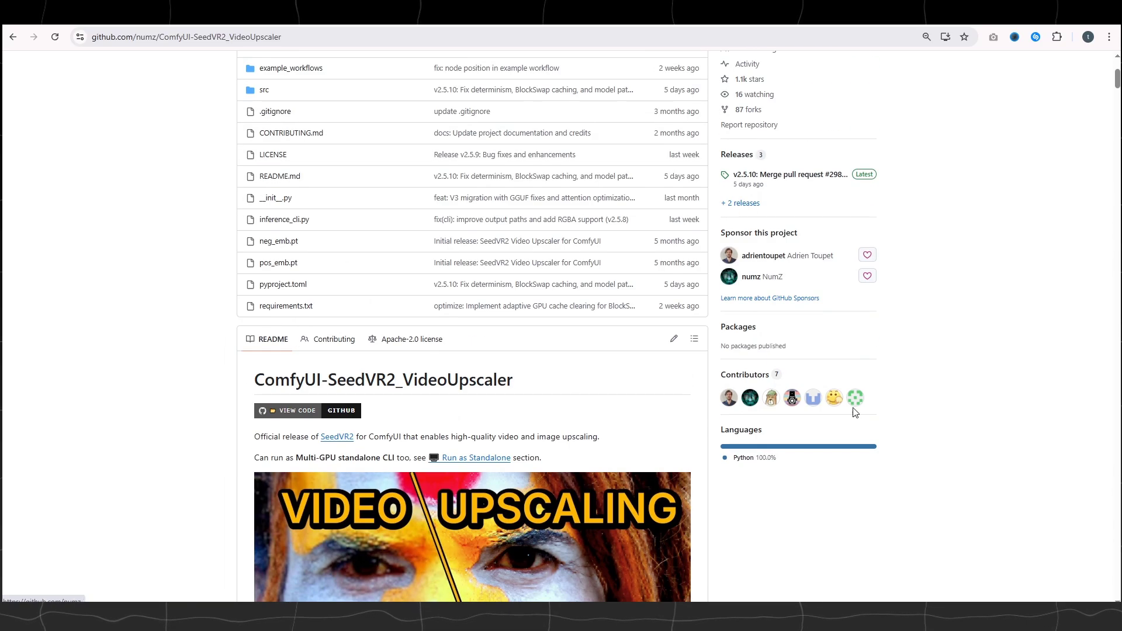
scroll(816, 397, up, 4)
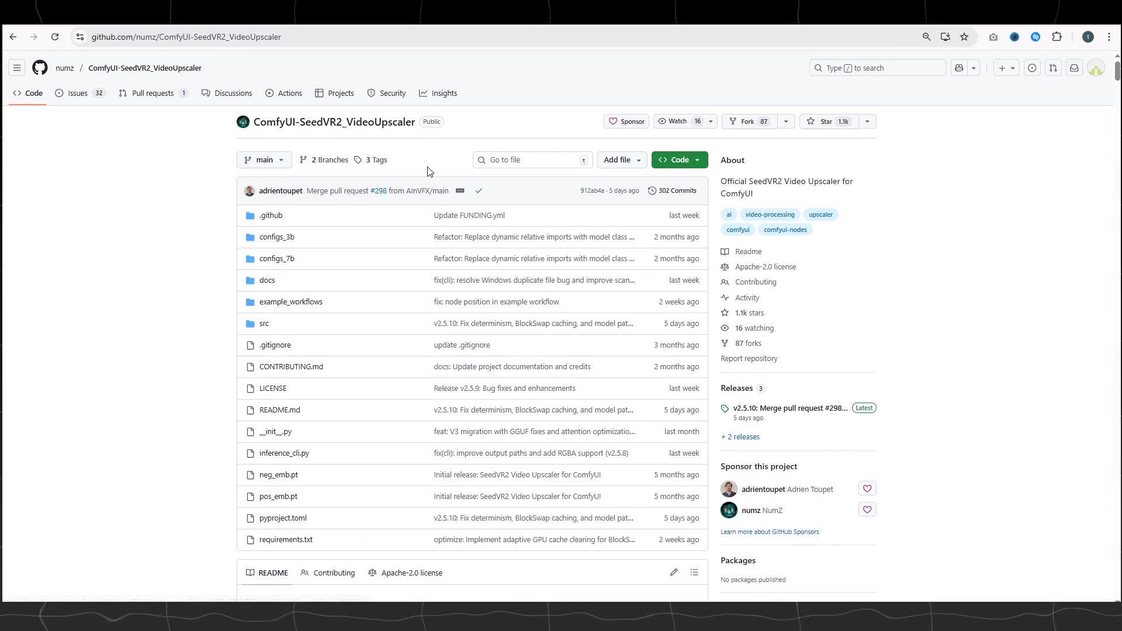
click(280, 168)
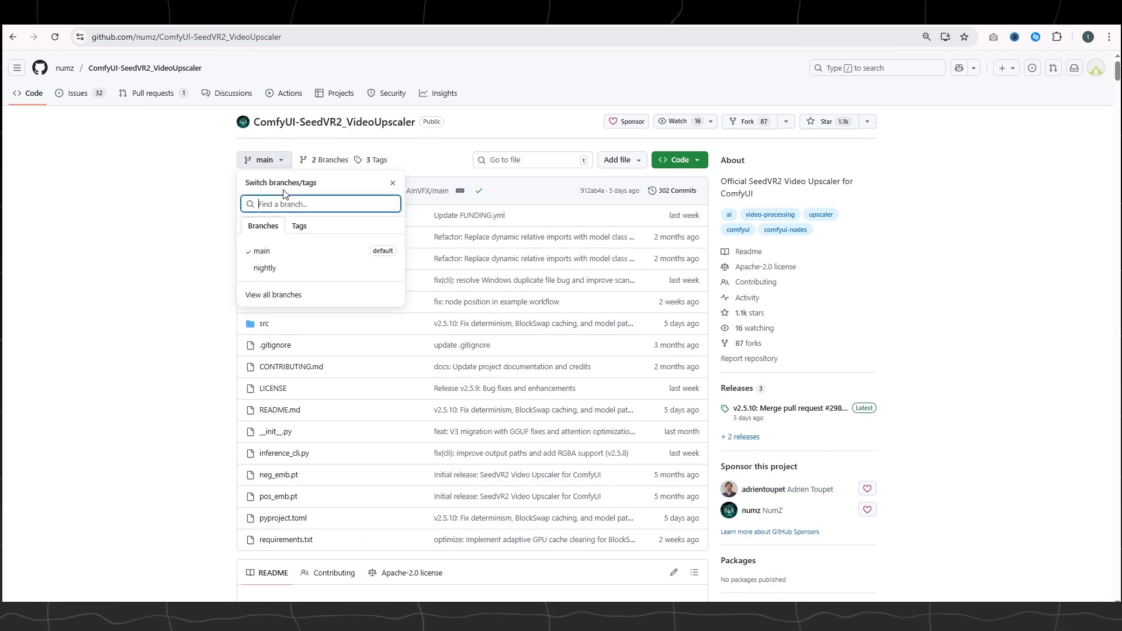
click(281, 256)
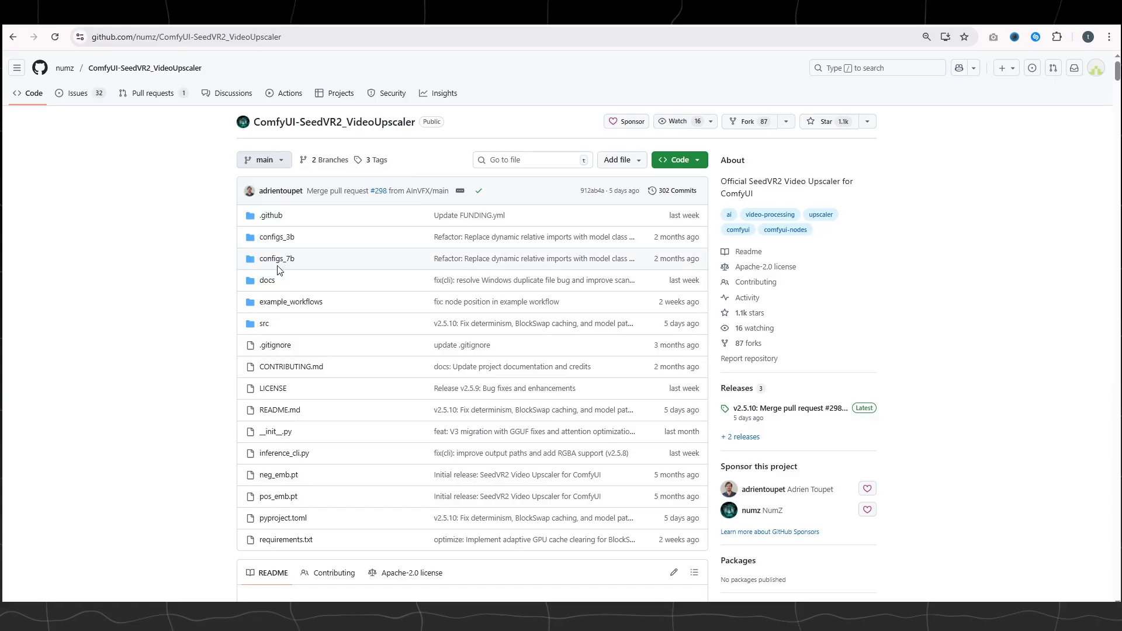
click(270, 164)
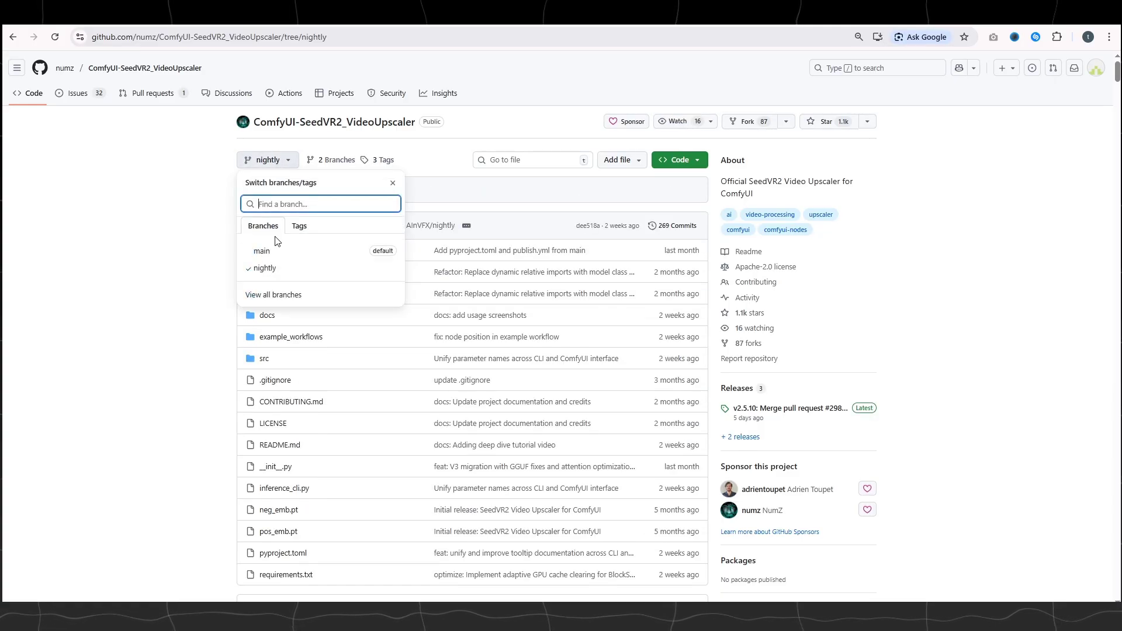
click(304, 269)
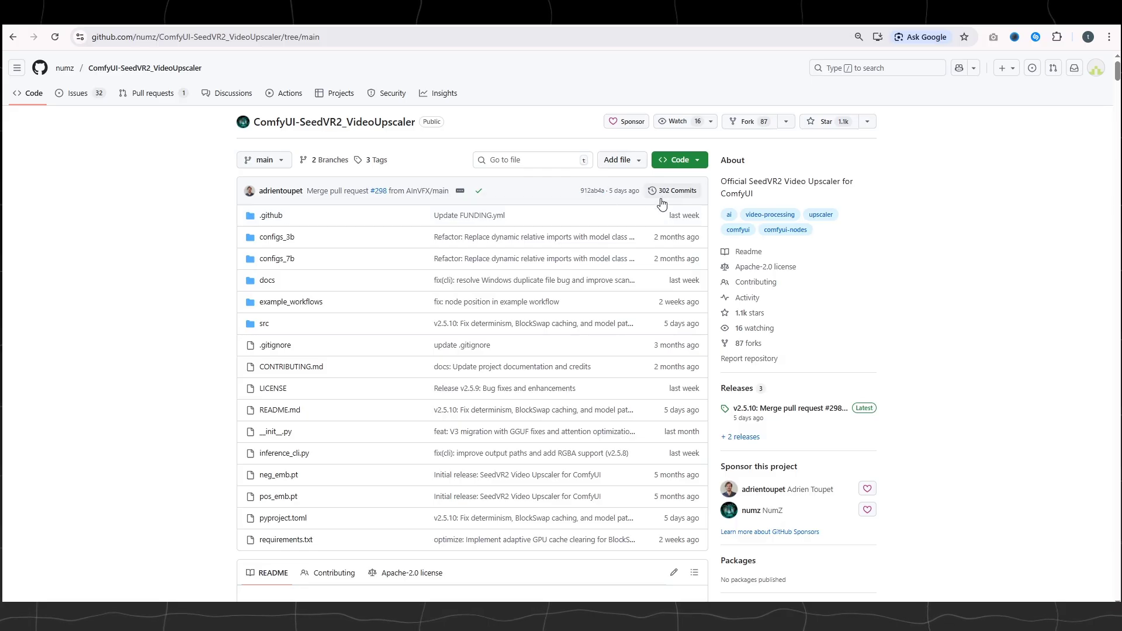
- Extract the nightly folder from the 7-Zip archive into ComfyUI's custom_nodes folder
scroll(645, 271, down, 2)
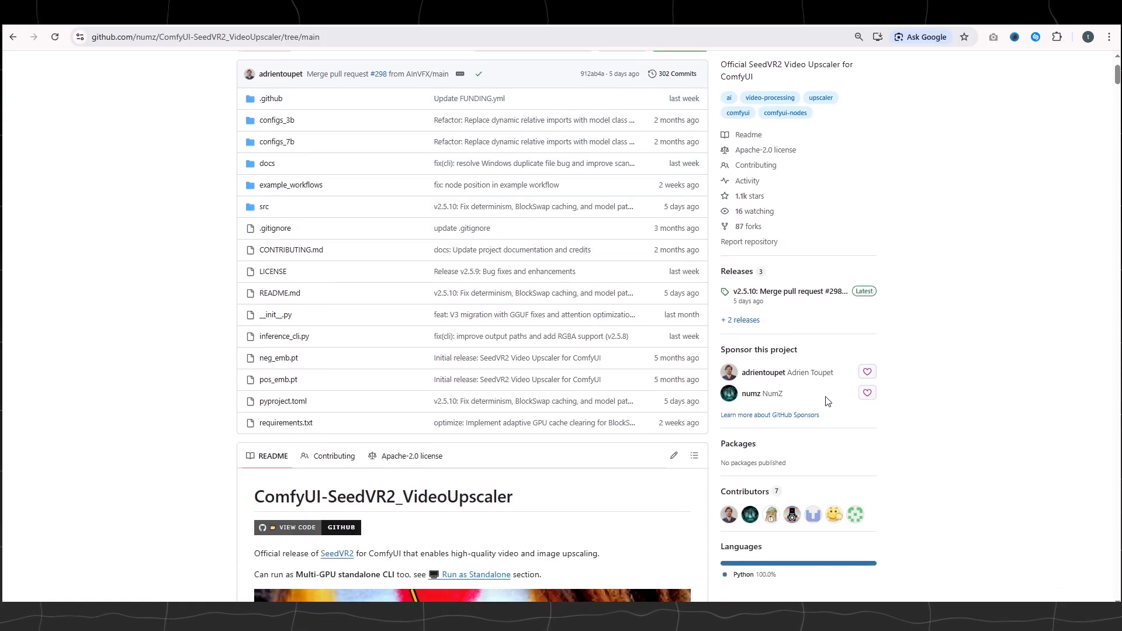
scroll(771, 381, down, 4)
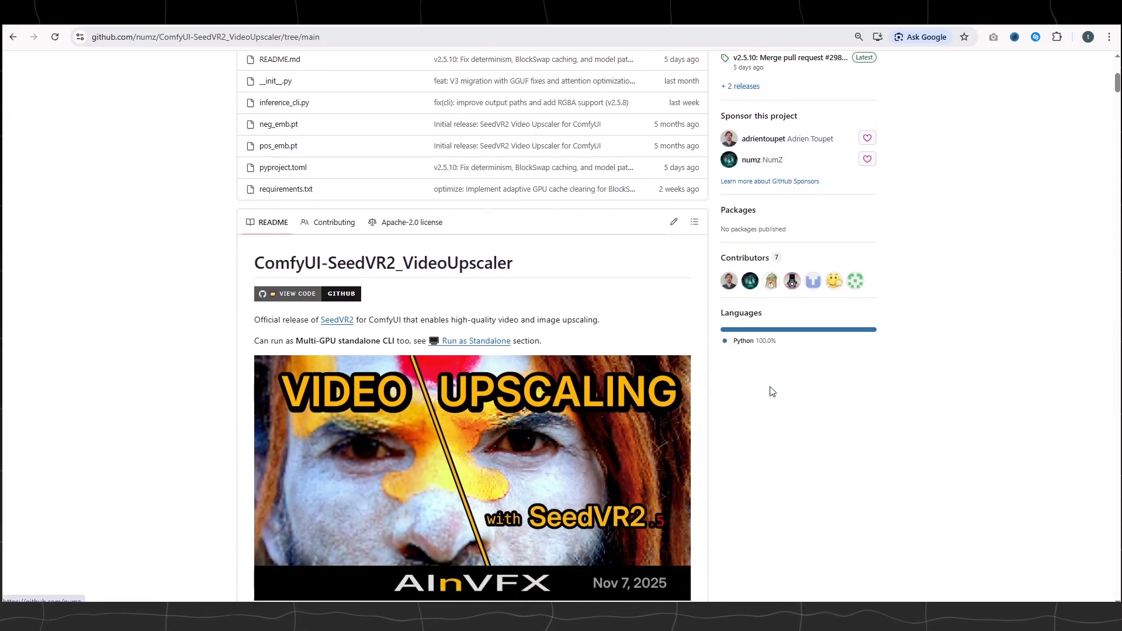
scroll(755, 328, up, 6)
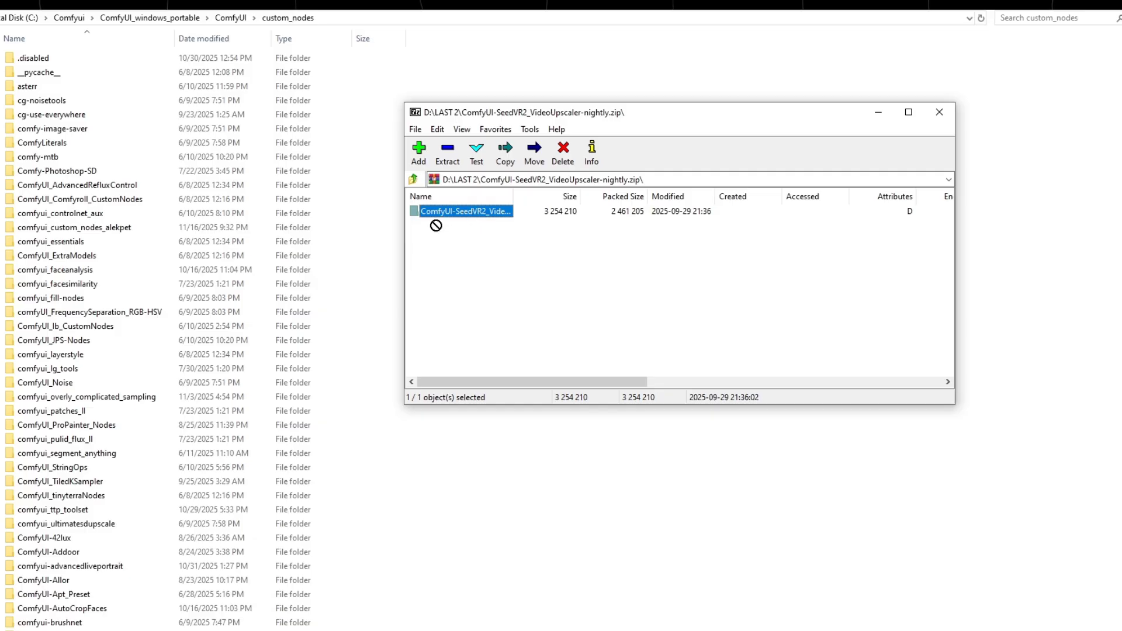
drag(435, 226, 387, 208)
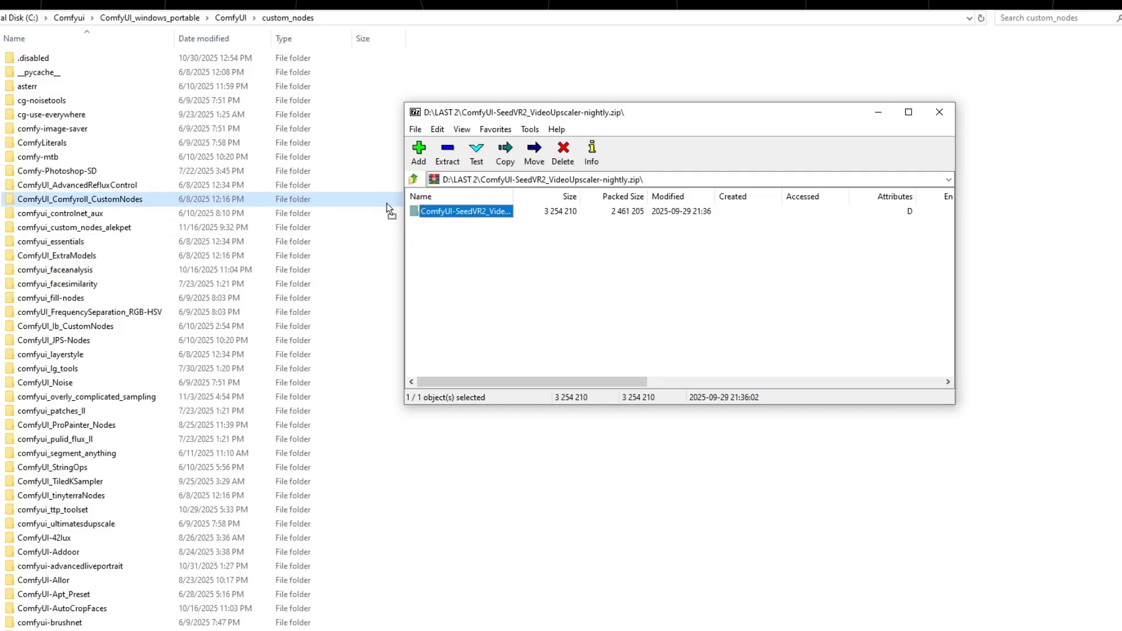
drag(408, 273, 447, 489)
click(466, 486)
scroll(465, 479, down, 17)
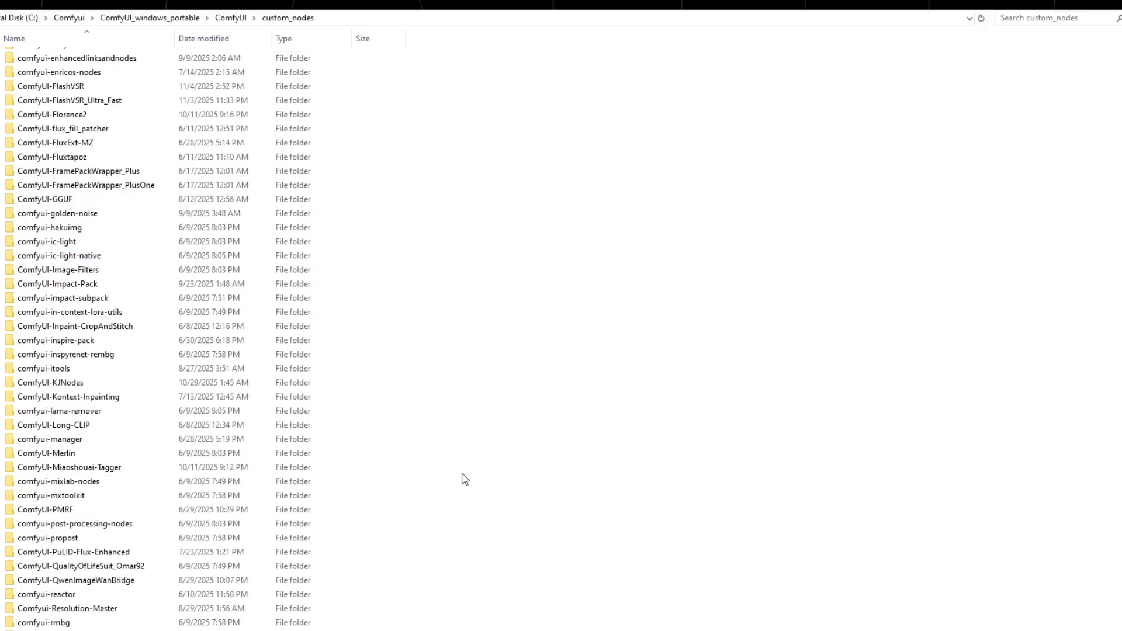
scroll(332, 479, down, 3)
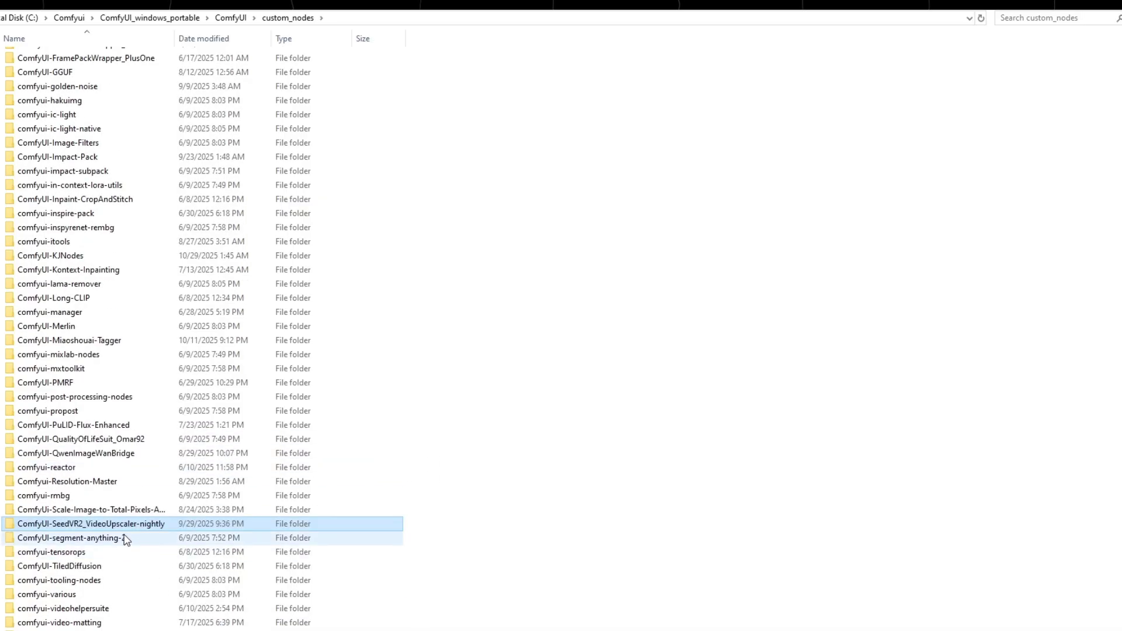
scroll(122, 533, down, 1)
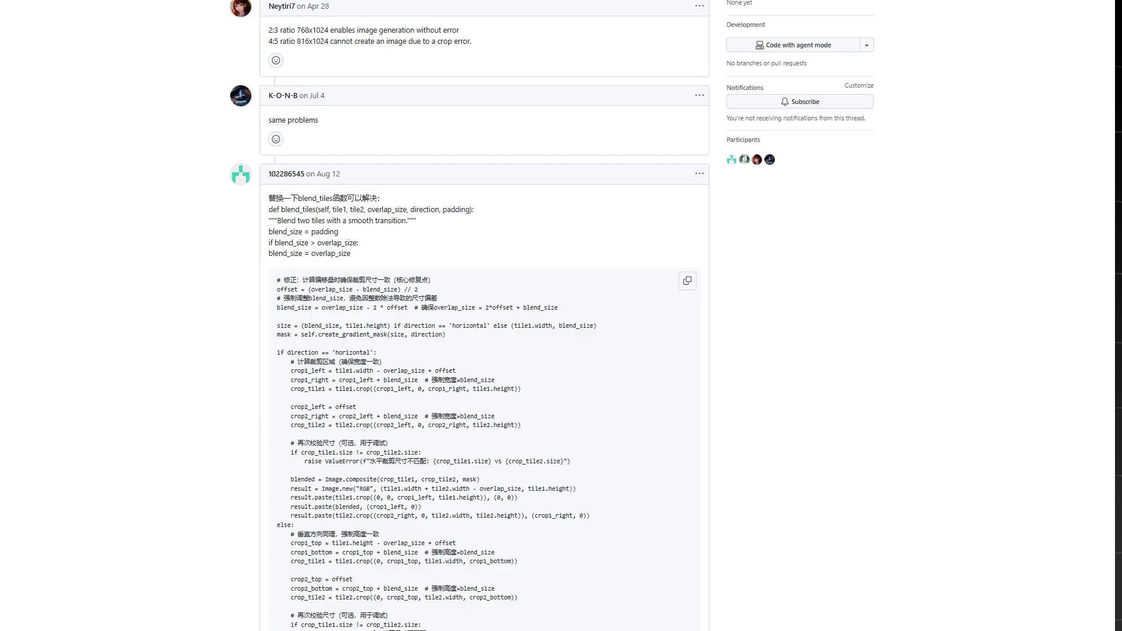
scroll(484, 315, up, 10)
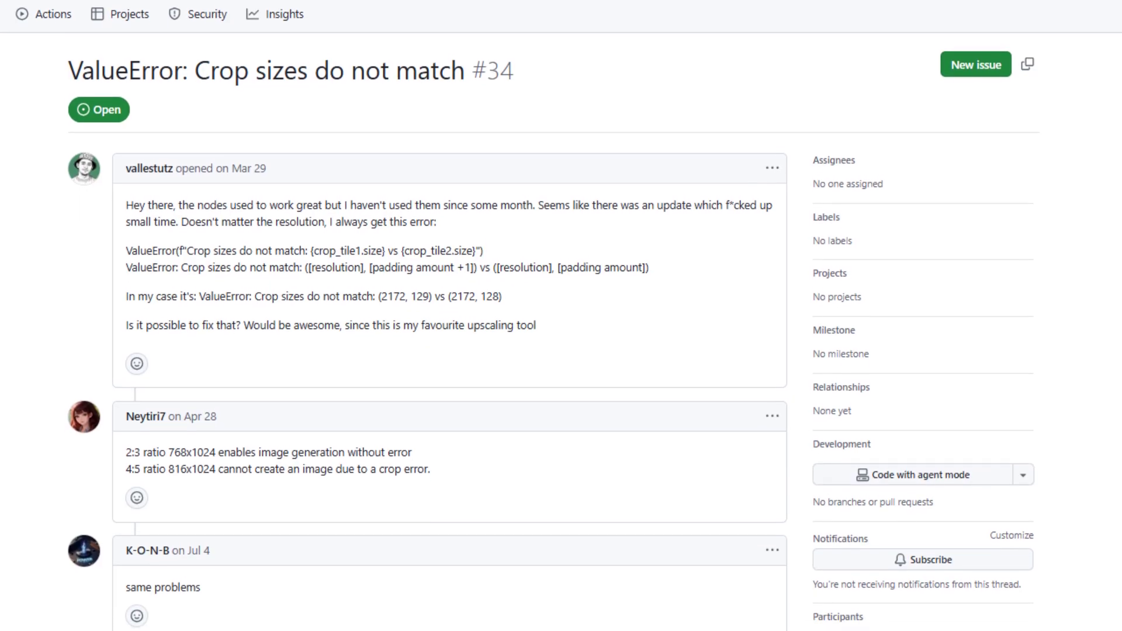
scroll(561, 315, down, 2)
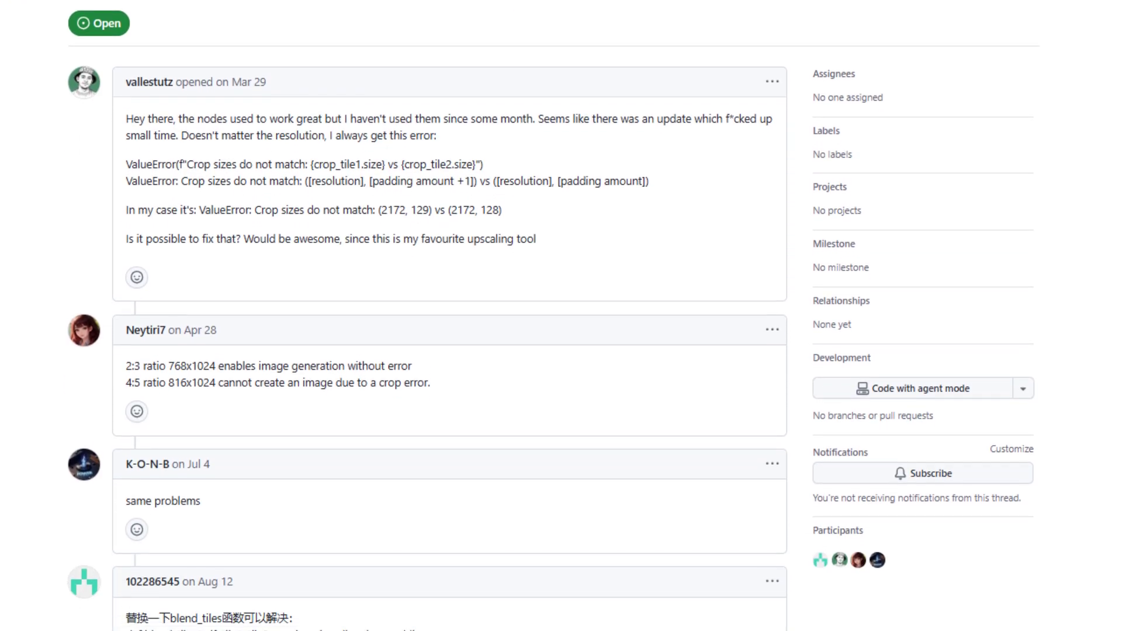
scroll(484, 315, down, 3)
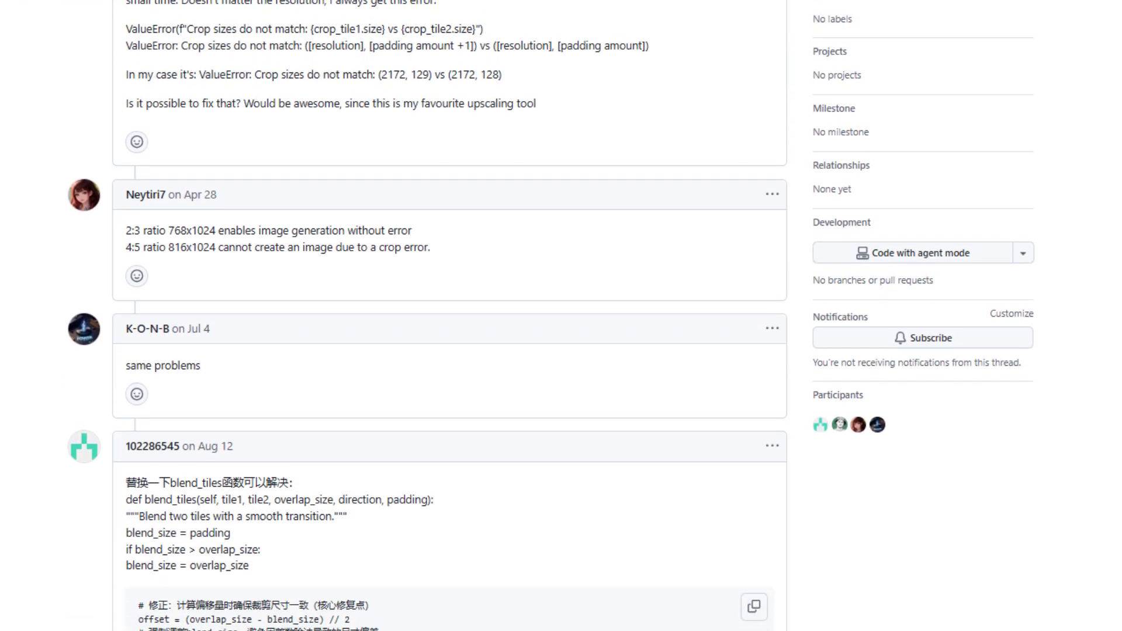
scroll(485, 316, down, 4)
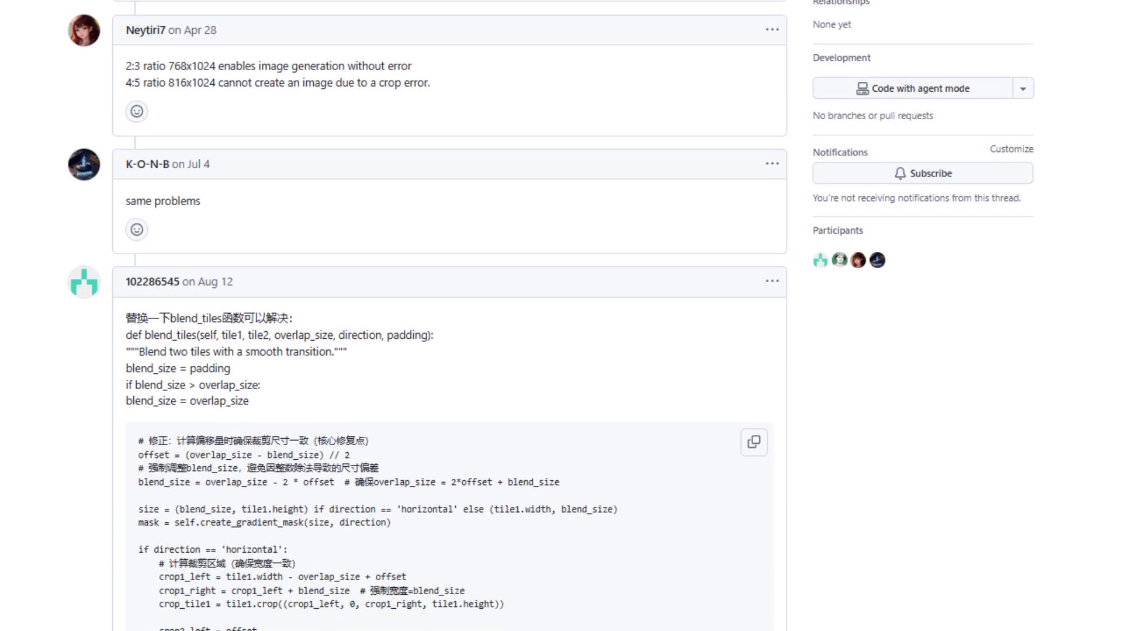
scroll(484, 316, down, 4)
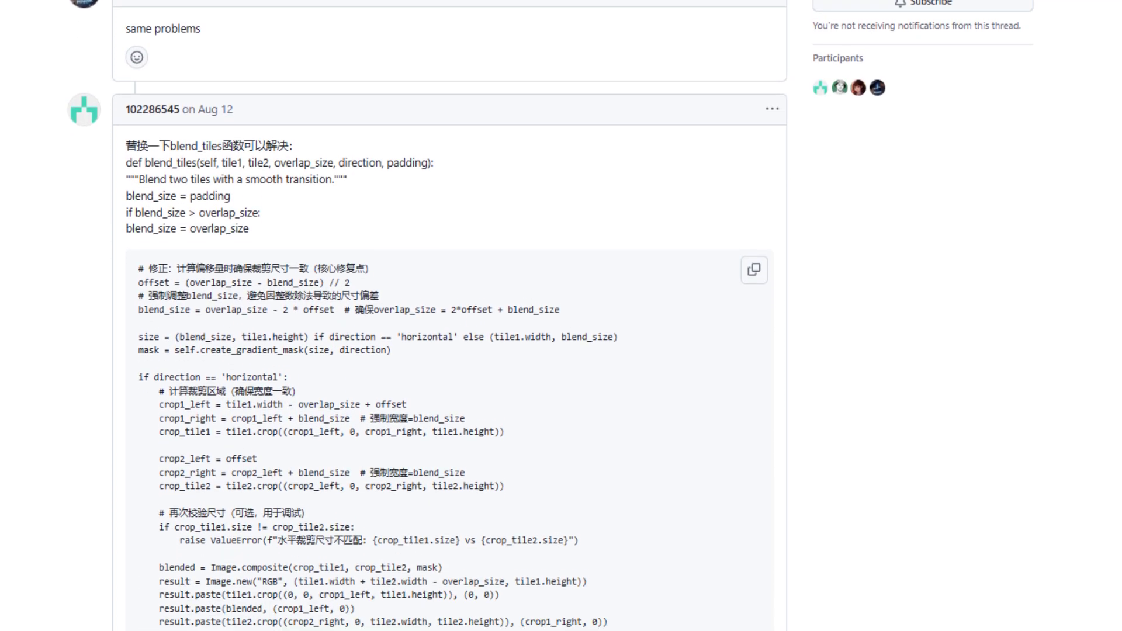
scroll(484, 315, down, 4)
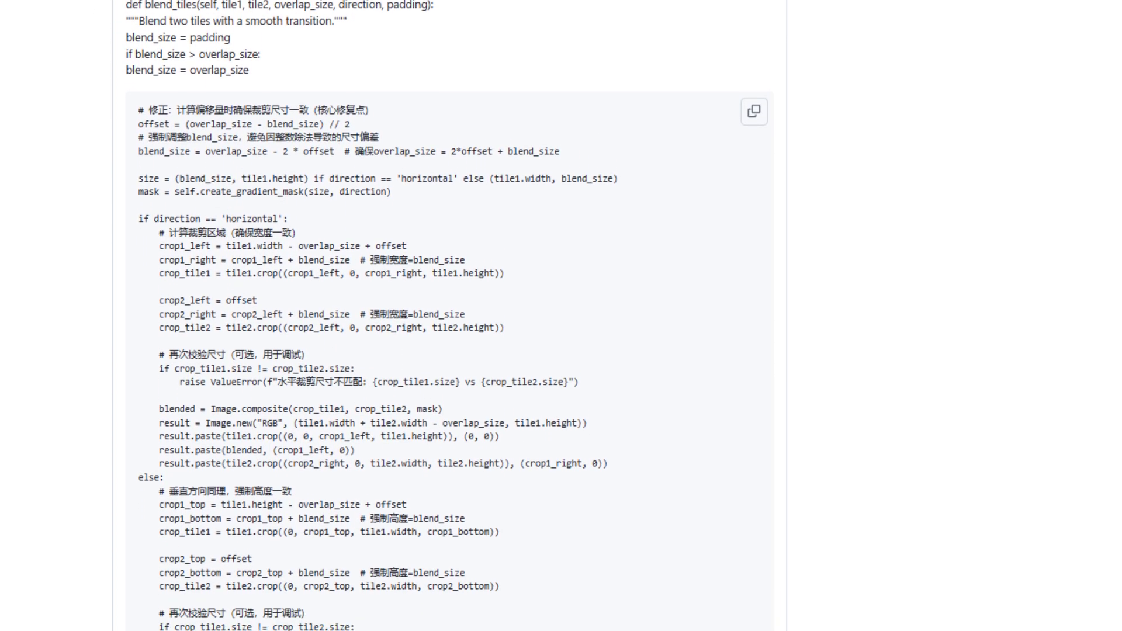
scroll(484, 315, down, 3)
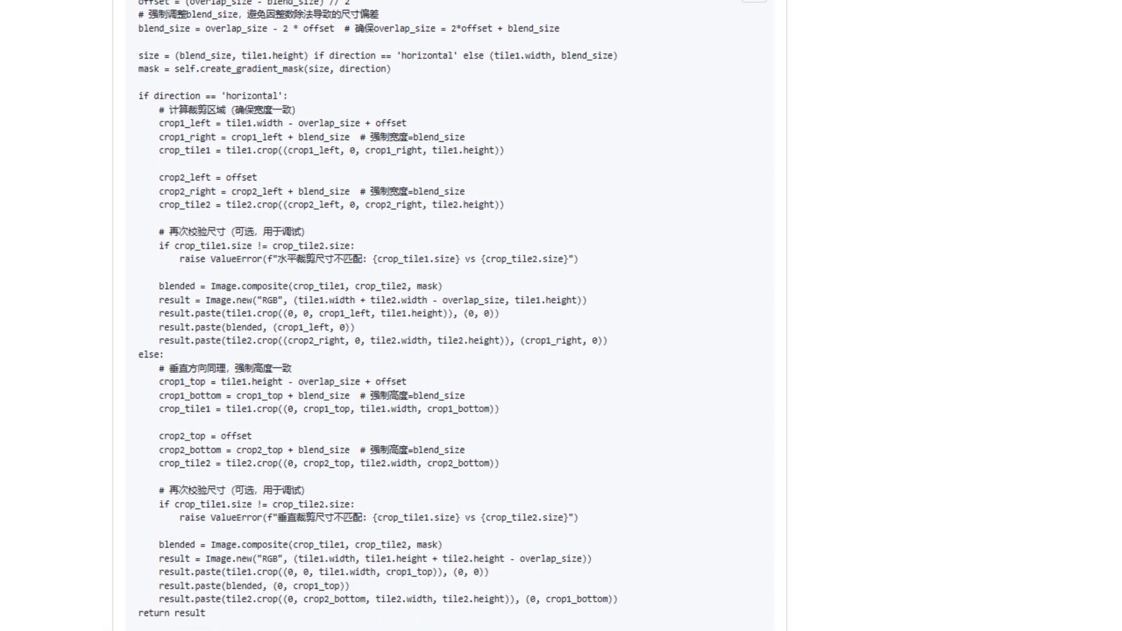
scroll(484, 315, down, 2)
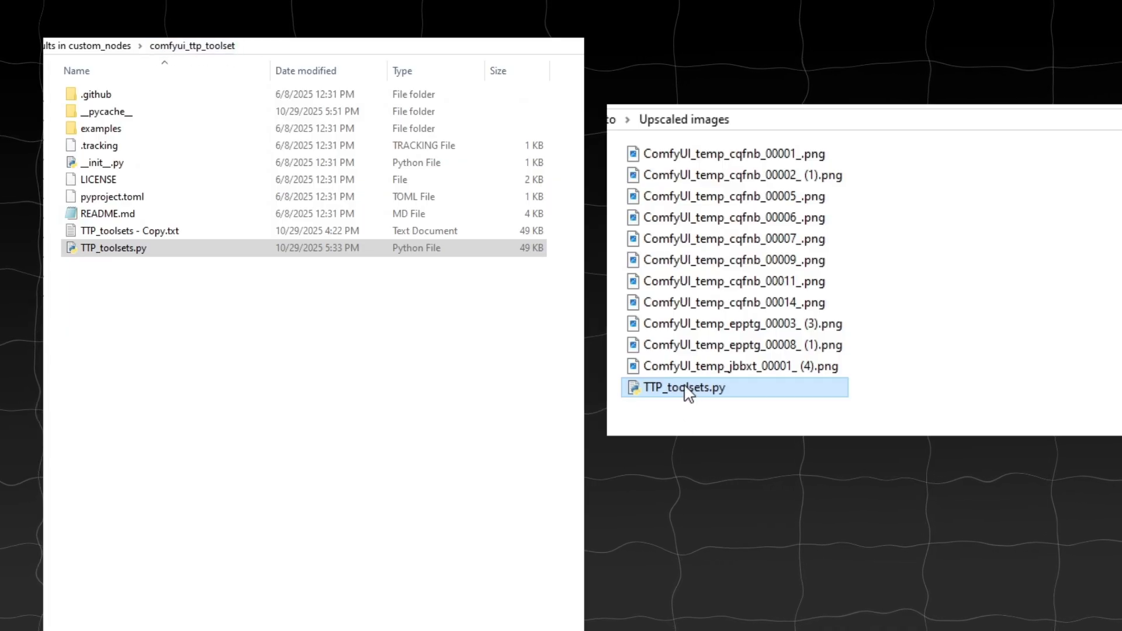
- Move TTP_toolsets.py from Upscaled images into the comfyui_ttp_toolset folder
drag(740, 399, 398, 343)
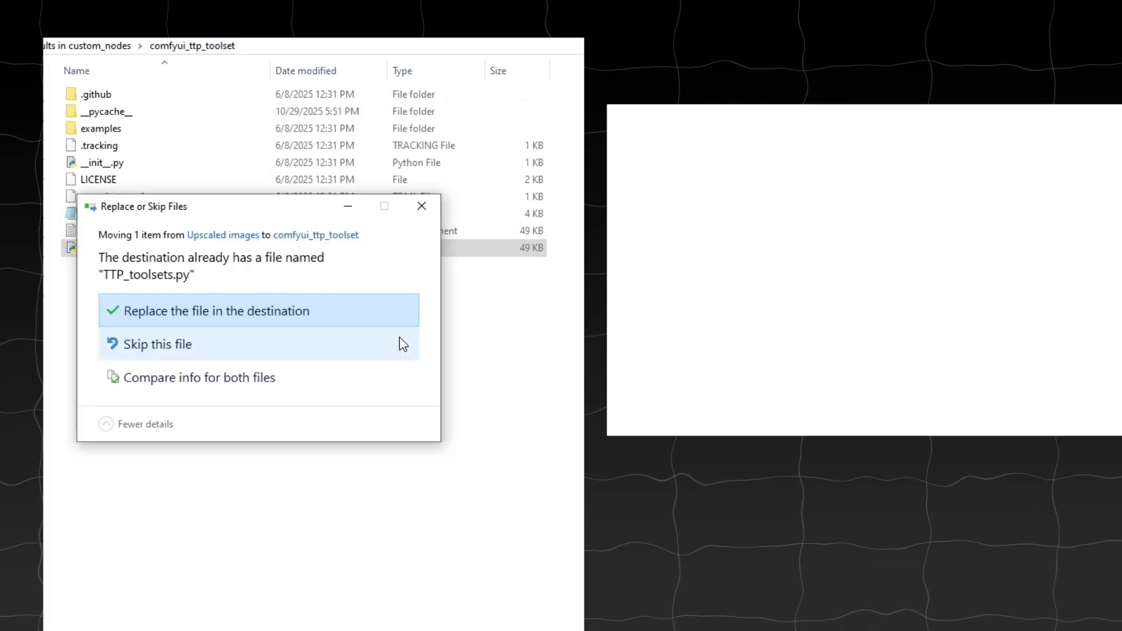
- Replace the existing TTP_toolsets.py and zoom into the serum bottle comparison in ComfyUI
click(309, 314)
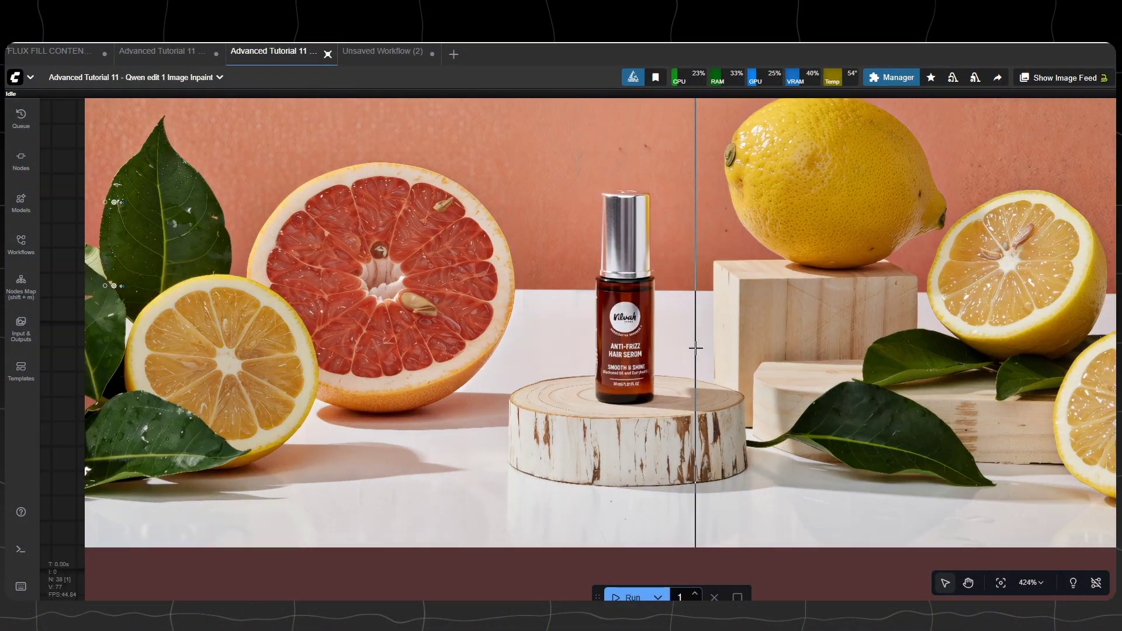
scroll(684, 347, up, 2)
scroll(661, 342, up, 3)
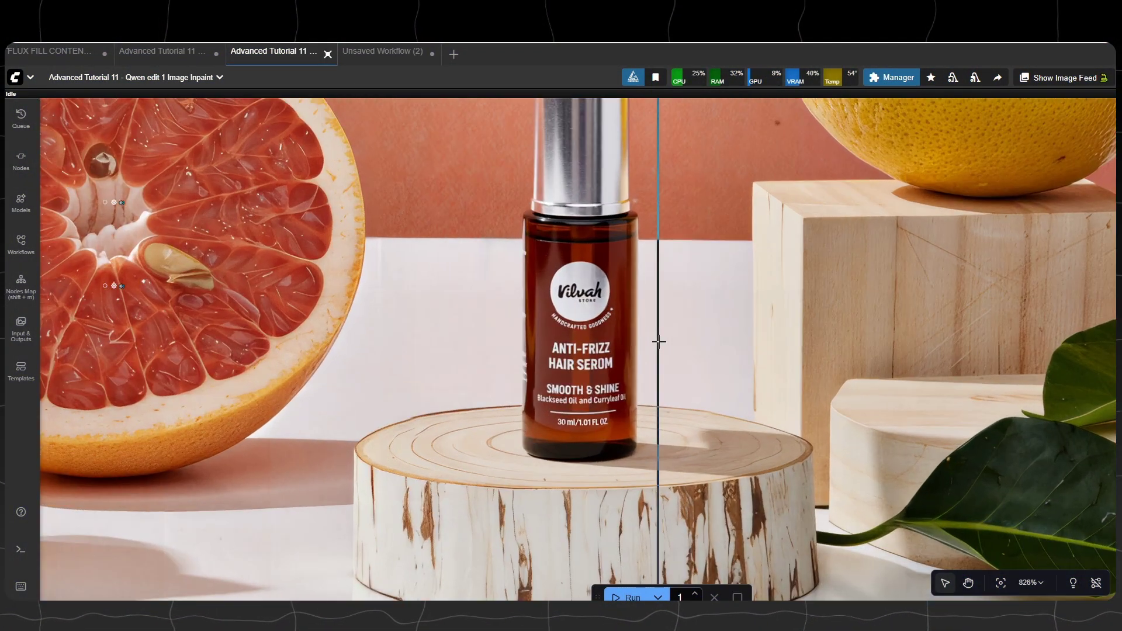
scroll(655, 340, up, 1)
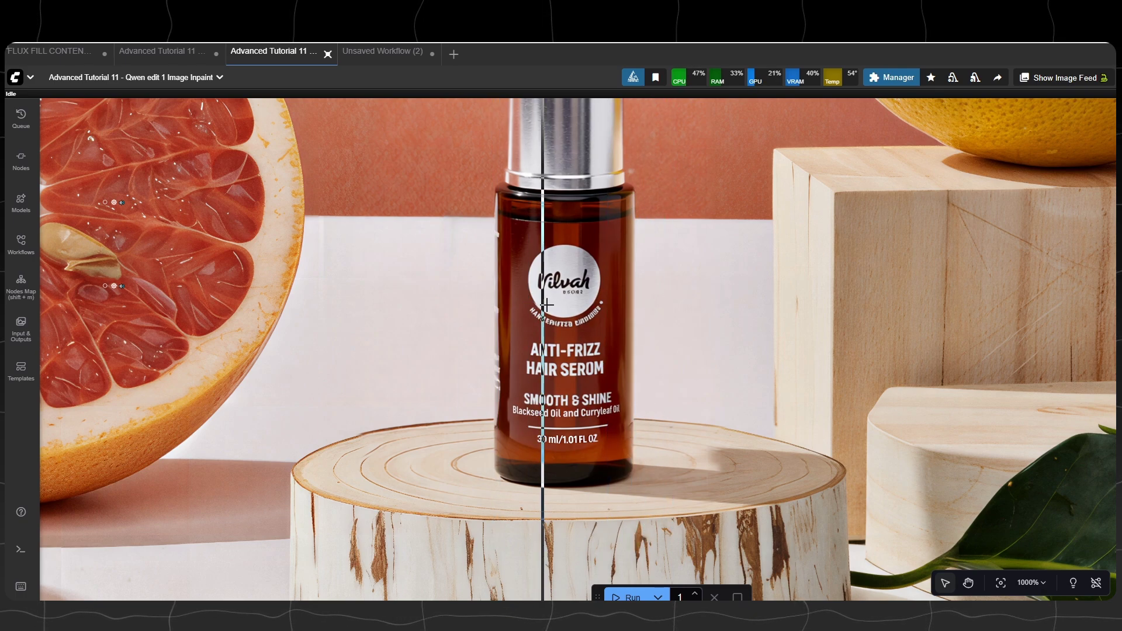
- Zoom in and out on the Anti-Frizz Hair Serum product shot to compare before and after
scroll(618, 319, down, 5)
scroll(634, 390, up, 5)
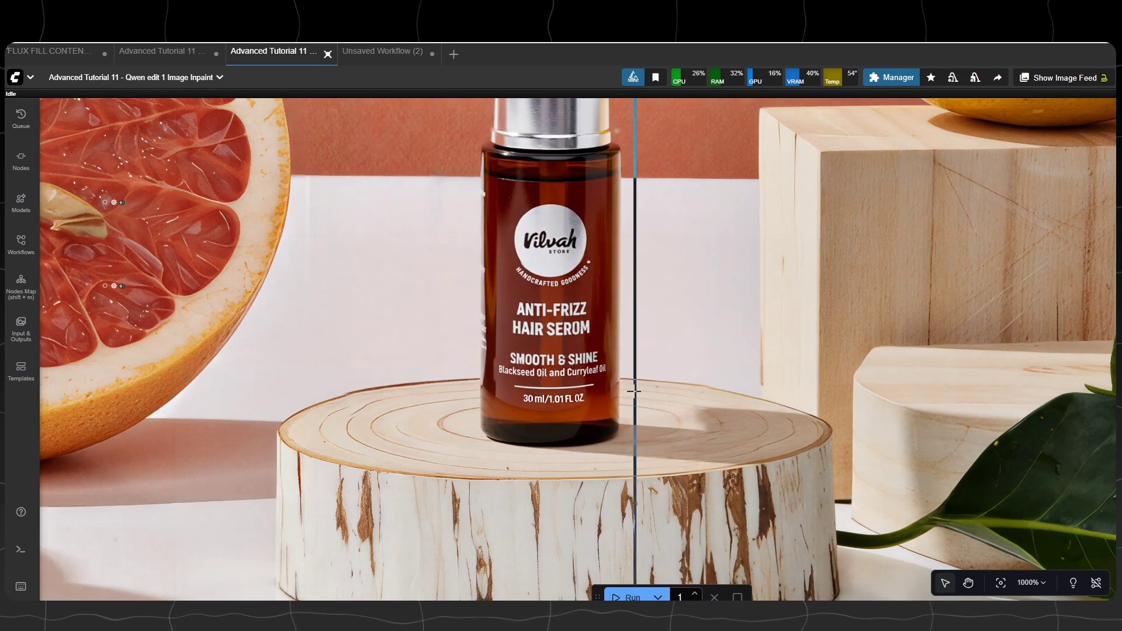
scroll(644, 430, down, 2)
scroll(636, 359, up, 2)
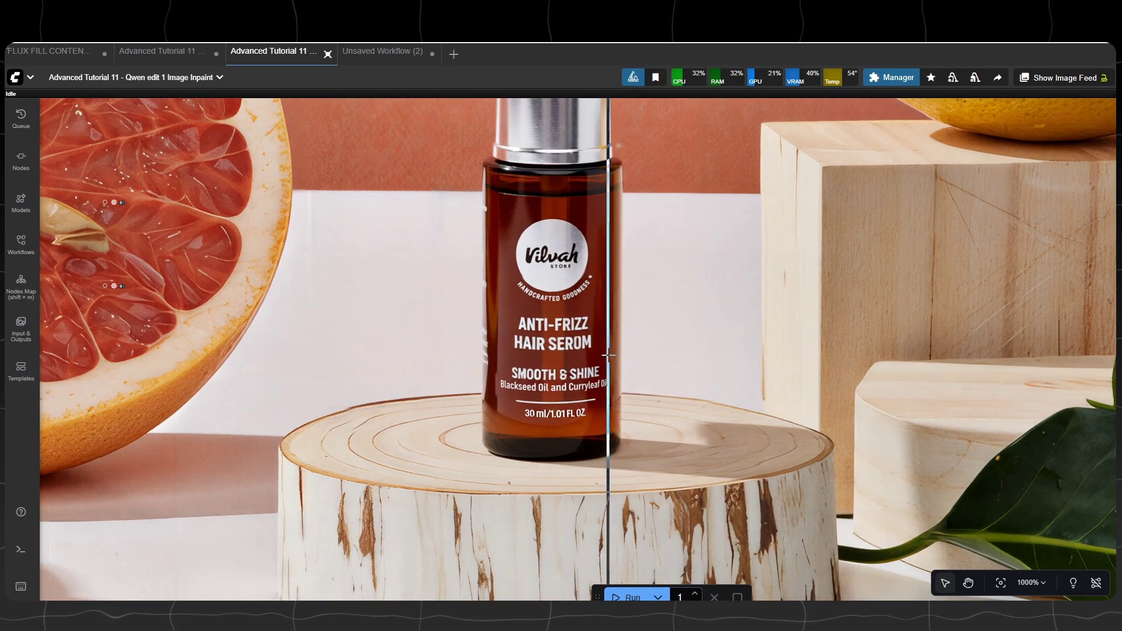
scroll(631, 408, down, 3)
scroll(631, 412, down, 2)
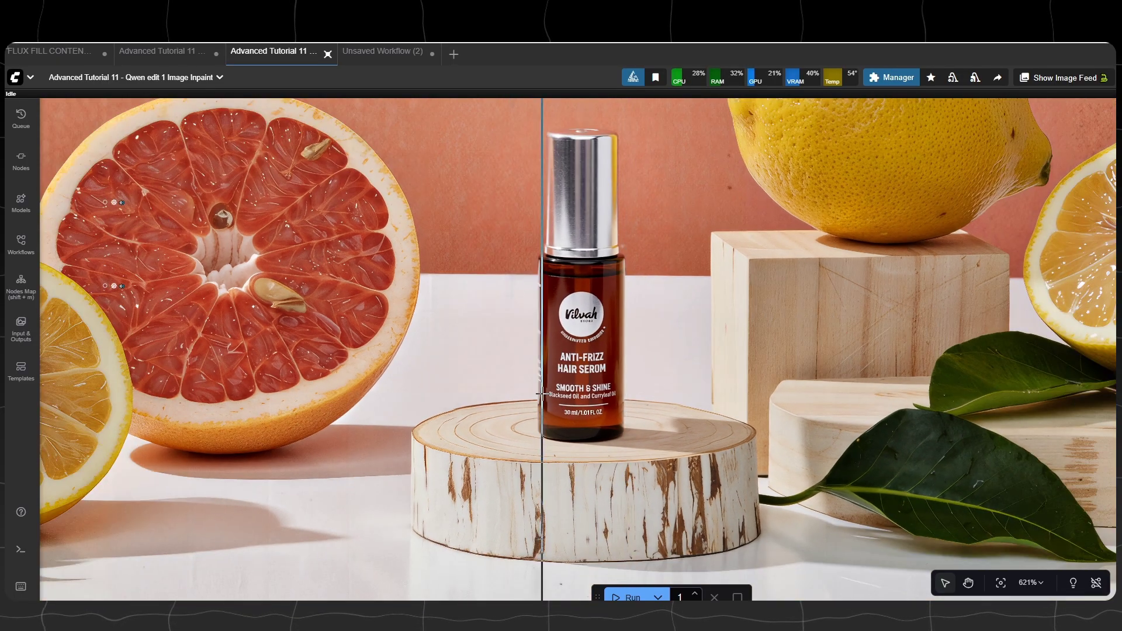
scroll(541, 392, down, 5)
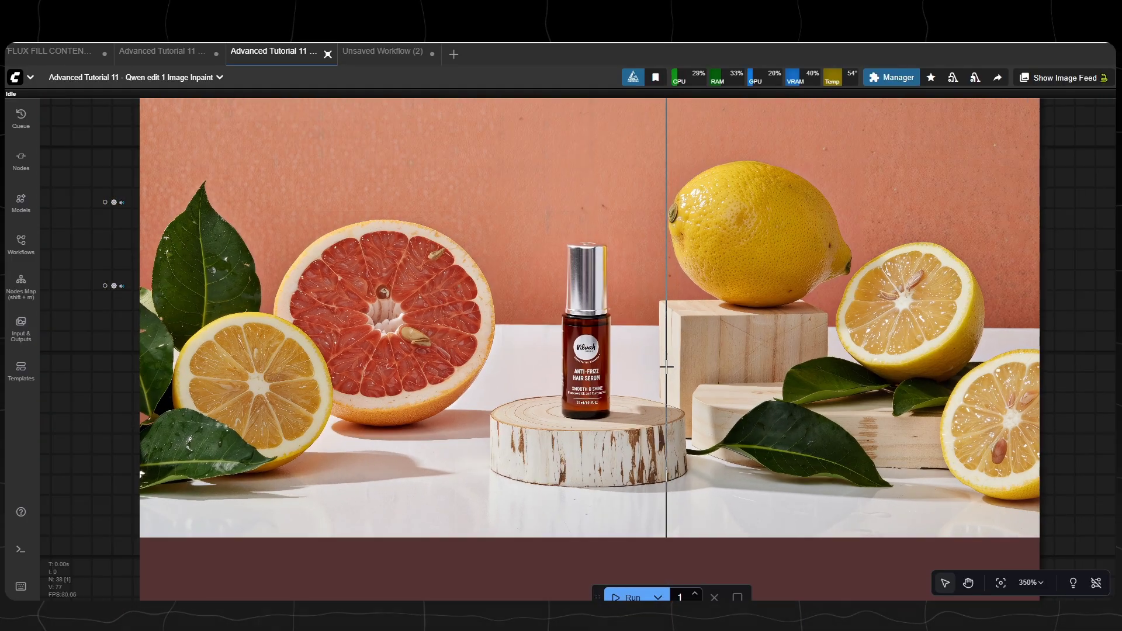